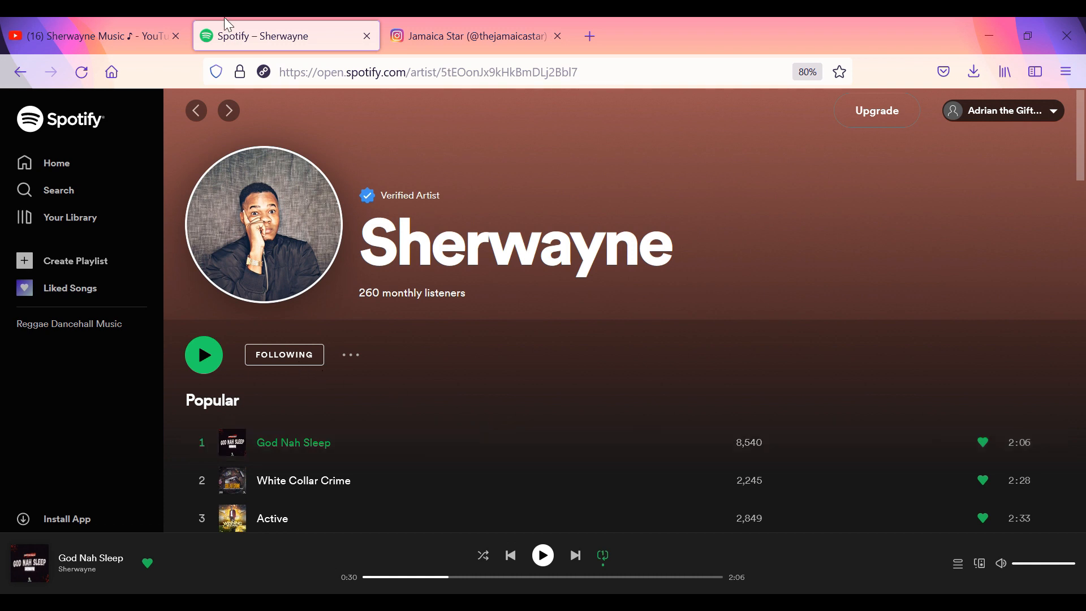
Switch from Sherwayne's Spotify page to the Sherwayne Music YouTube channel tab.
{"action": "left_click", "coordinate": [127, 25]}
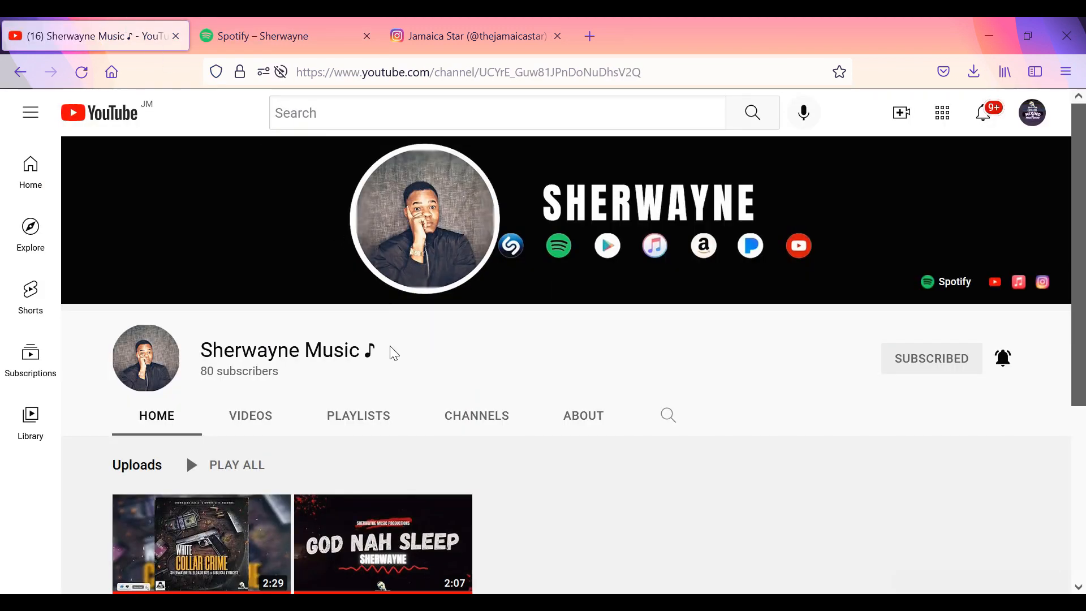
Scroll the Sherwayne Music channel to its uploads, including White Collar Crime and God Nah Sleep.
{"action": "scroll", "coordinate": [393, 354], "scroll_direction": "down", "scroll_amount": 2}
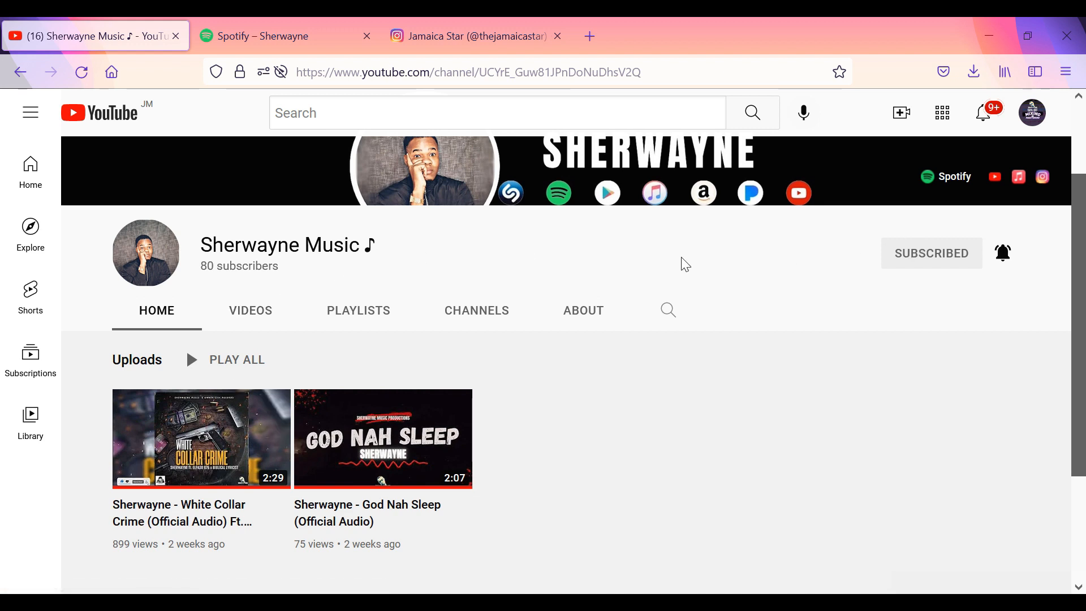
{"action": "scroll", "coordinate": [676, 226], "scroll_direction": "up", "scroll_amount": 2}
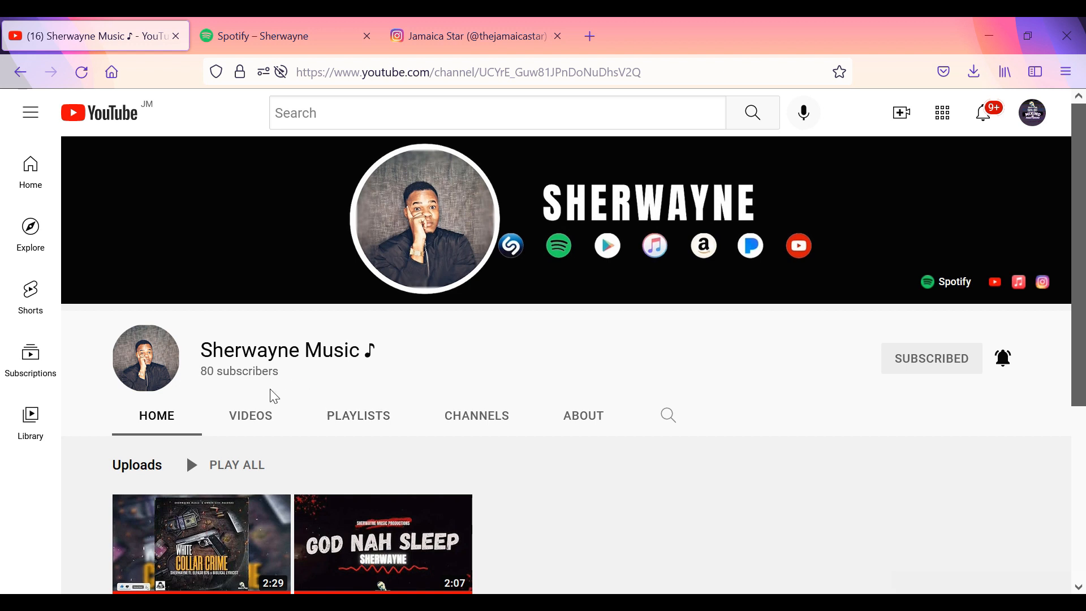
{"action": "scroll", "coordinate": [242, 509], "scroll_direction": "down", "scroll_amount": 2}
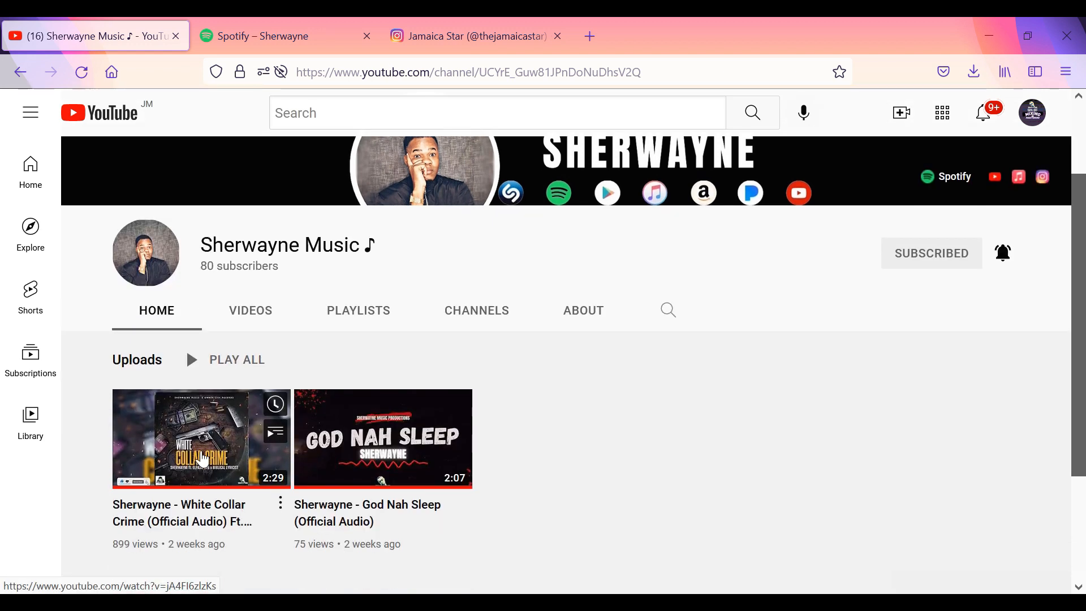
Play the White Collar Crime (Official Audio) video and browse through its comments.
{"action": "left_click", "coordinate": [199, 444]}
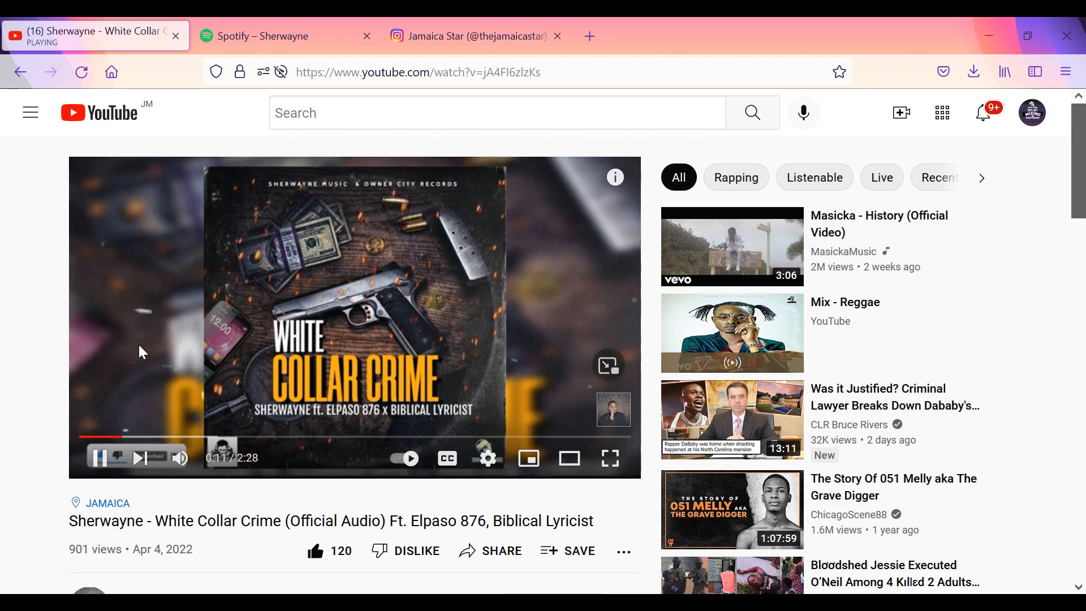
{"action": "scroll", "coordinate": [20, 381], "scroll_direction": "down", "scroll_amount": 3}
{"action": "scroll", "coordinate": [17, 380], "scroll_direction": "down", "scroll_amount": 2}
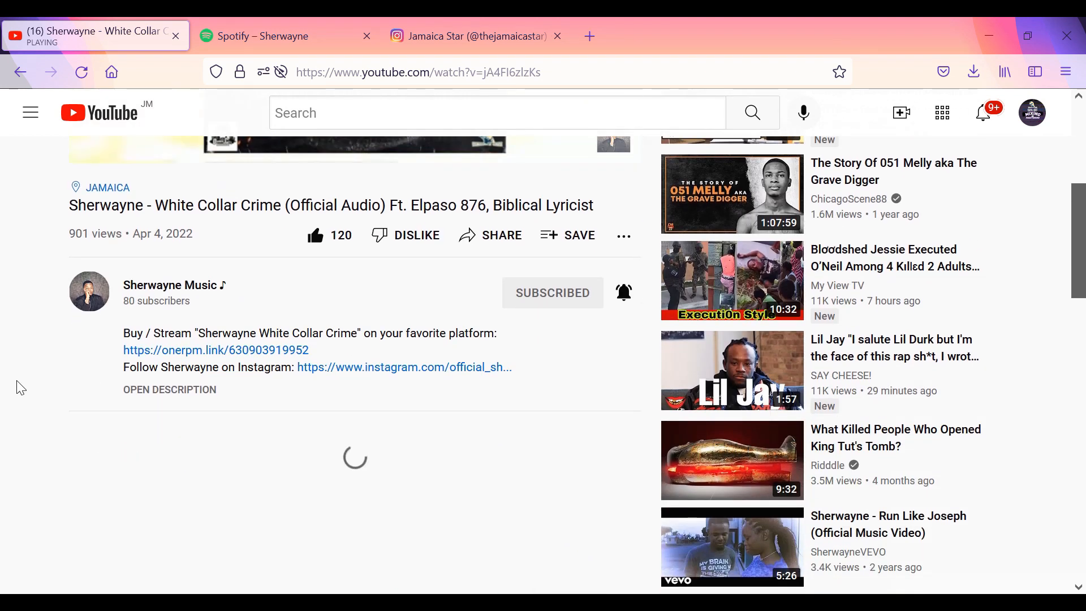
{"action": "scroll", "coordinate": [90, 423], "scroll_direction": "down", "scroll_amount": 4}
{"action": "scroll", "coordinate": [89, 423], "scroll_direction": "down", "scroll_amount": 2}
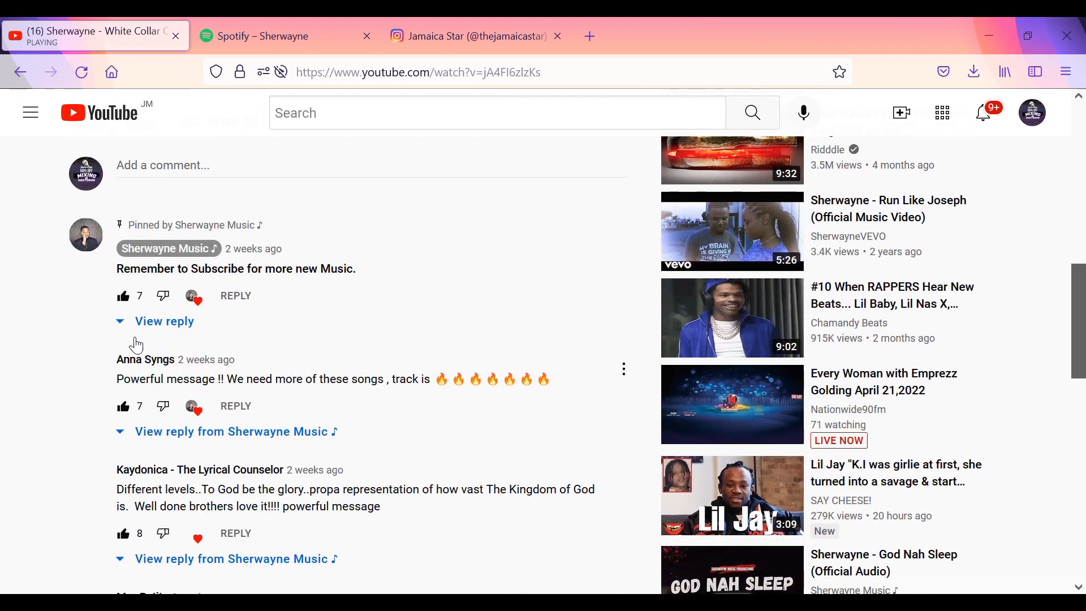
{"action": "scroll", "coordinate": [149, 323], "scroll_direction": "down", "scroll_amount": 2}
{"action": "scroll", "coordinate": [149, 342], "scroll_direction": "down", "scroll_amount": 2}
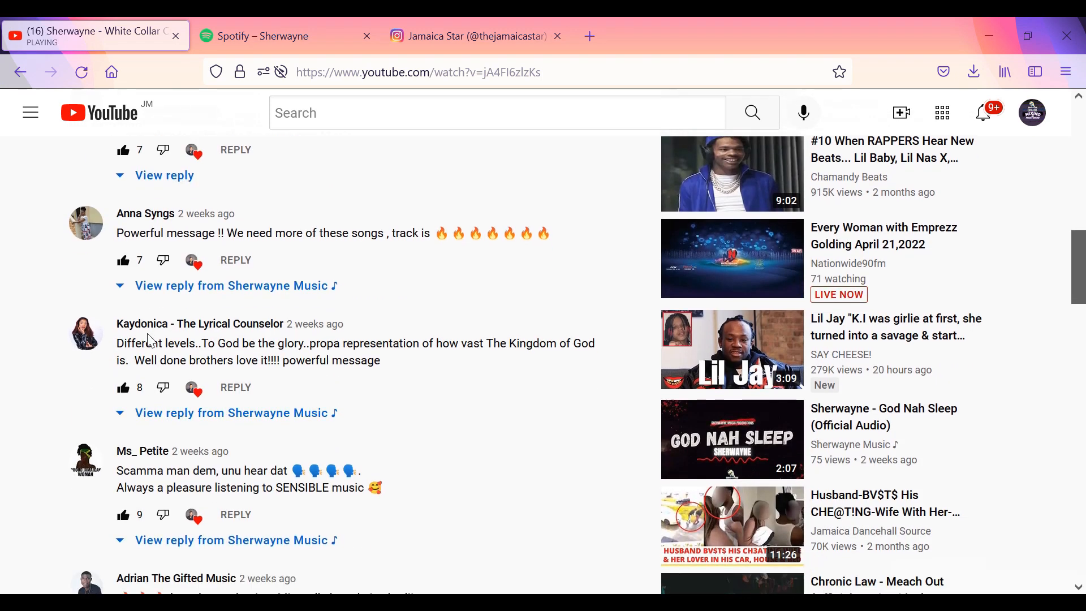
{"action": "scroll", "coordinate": [151, 341], "scroll_direction": "down", "scroll_amount": 10}
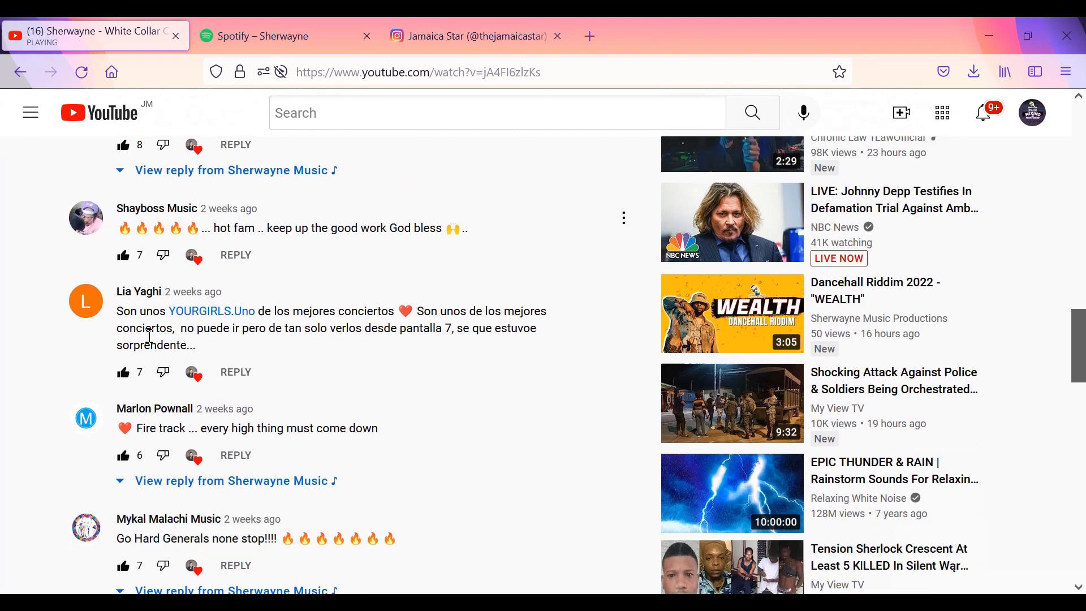
{"action": "scroll", "coordinate": [152, 341], "scroll_direction": "down", "scroll_amount": 9}
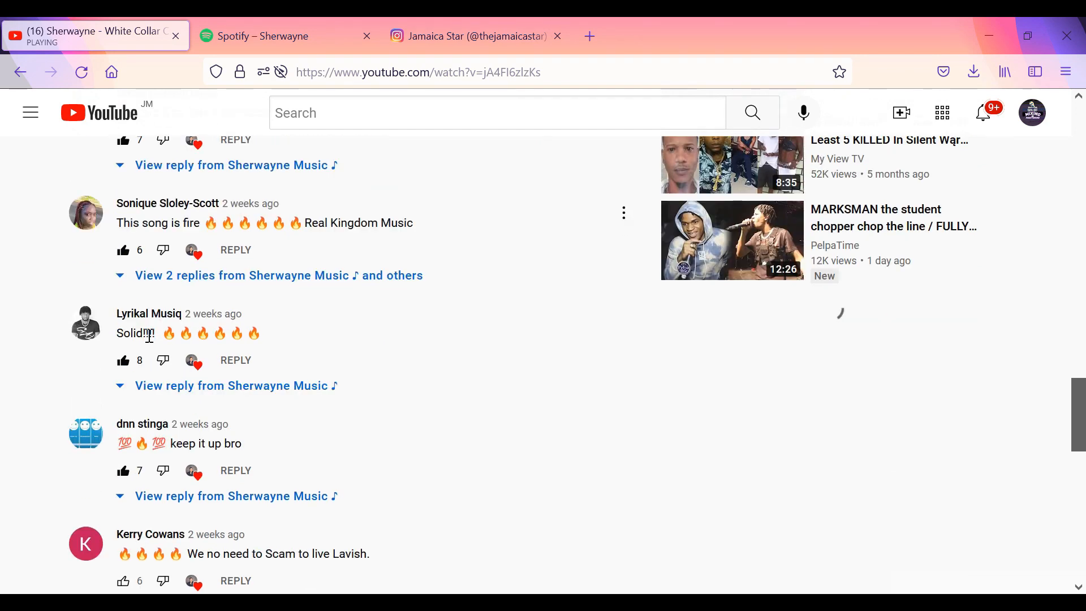
{"action": "scroll", "coordinate": [152, 343], "scroll_direction": "down", "scroll_amount": 9}
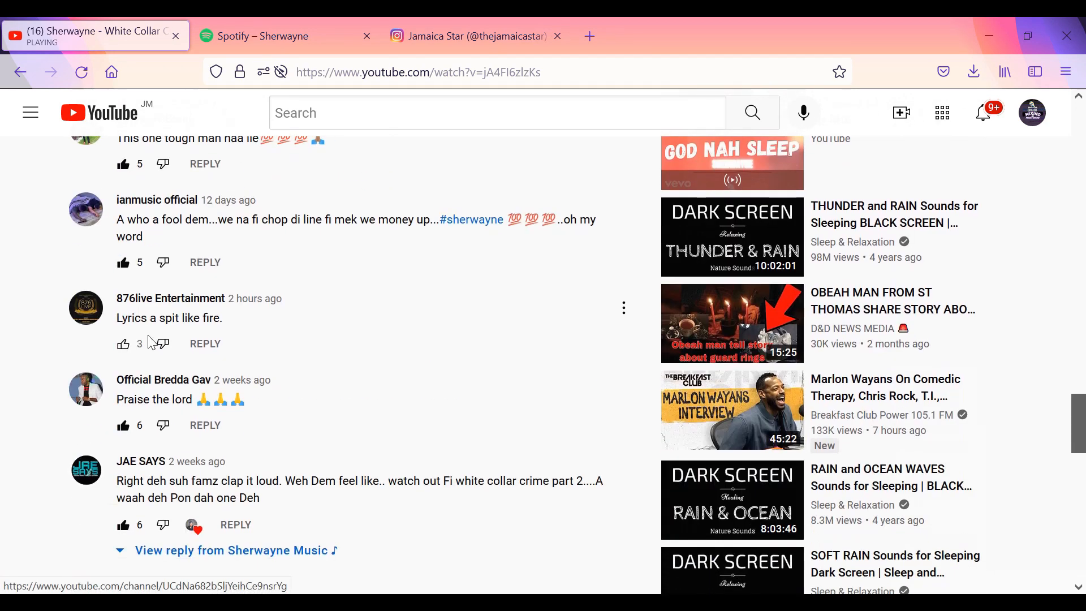
{"action": "scroll", "coordinate": [152, 343], "scroll_direction": "down", "scroll_amount": 4}
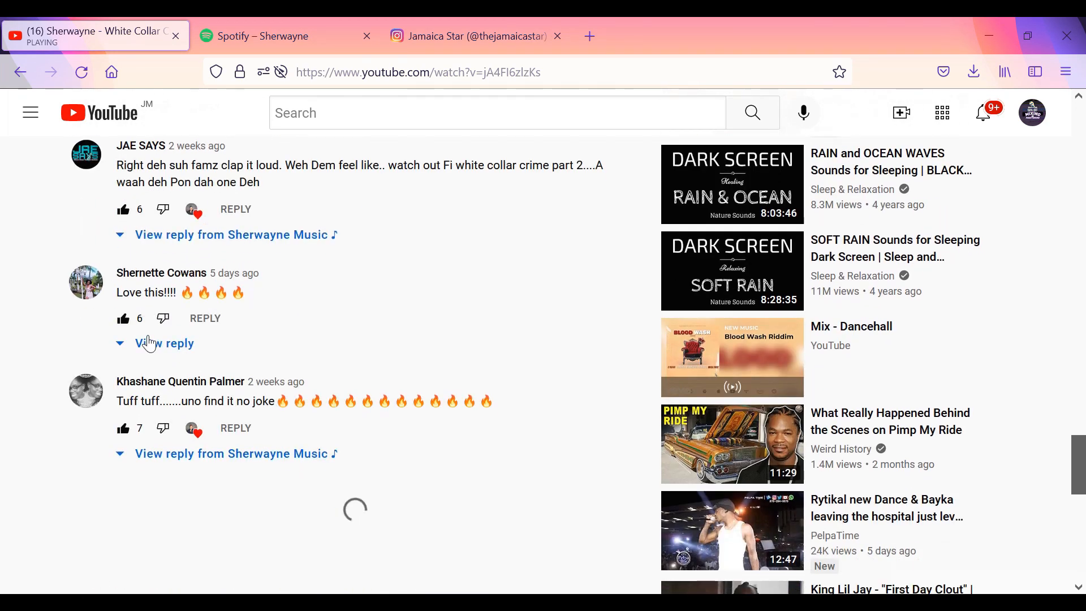
{"action": "scroll", "coordinate": [152, 343], "scroll_direction": "up", "scroll_amount": 15}
{"action": "scroll", "coordinate": [152, 343], "scroll_direction": "up", "scroll_amount": 10}
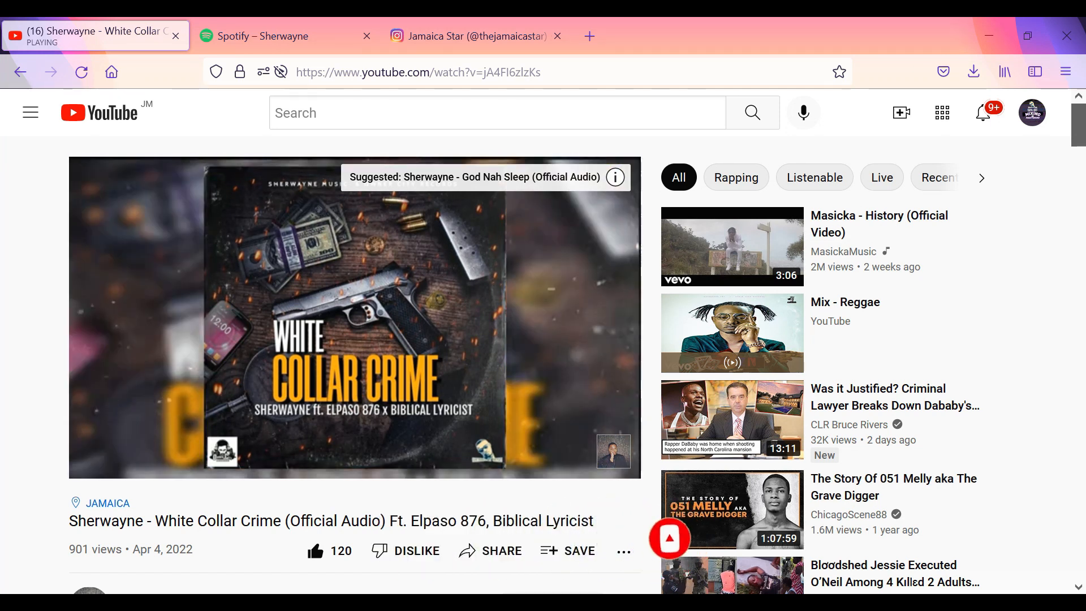
Pause the video at 0:45 and move to the Jamaica Star Instagram post.
{"action": "mouse_move", "coordinate": [378, 259]}
{"action": "left_click", "coordinate": [386, 285]}
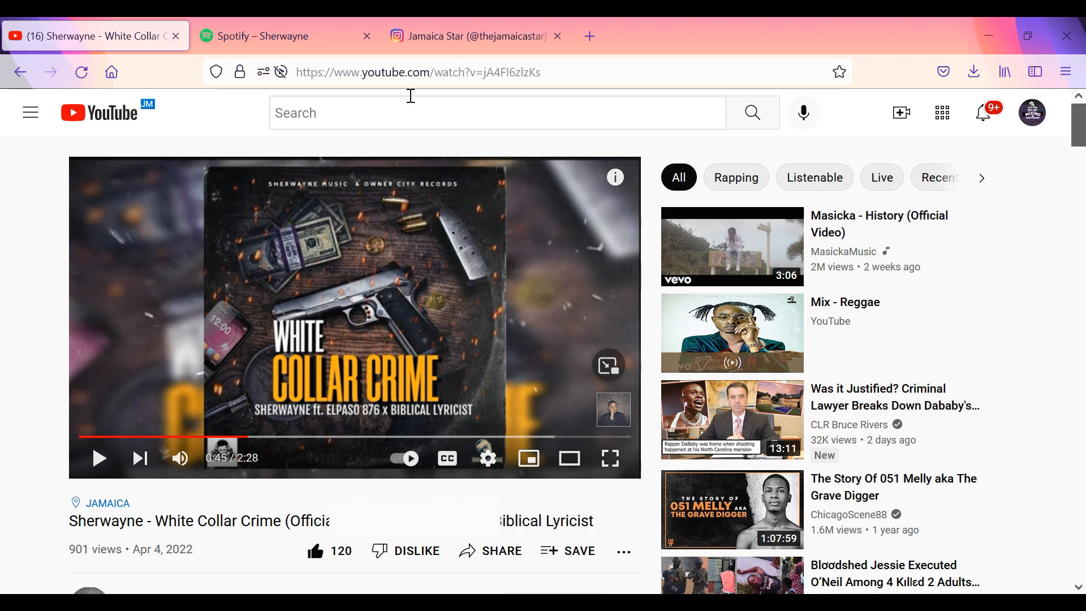
{"action": "left_click", "coordinate": [451, 22]}
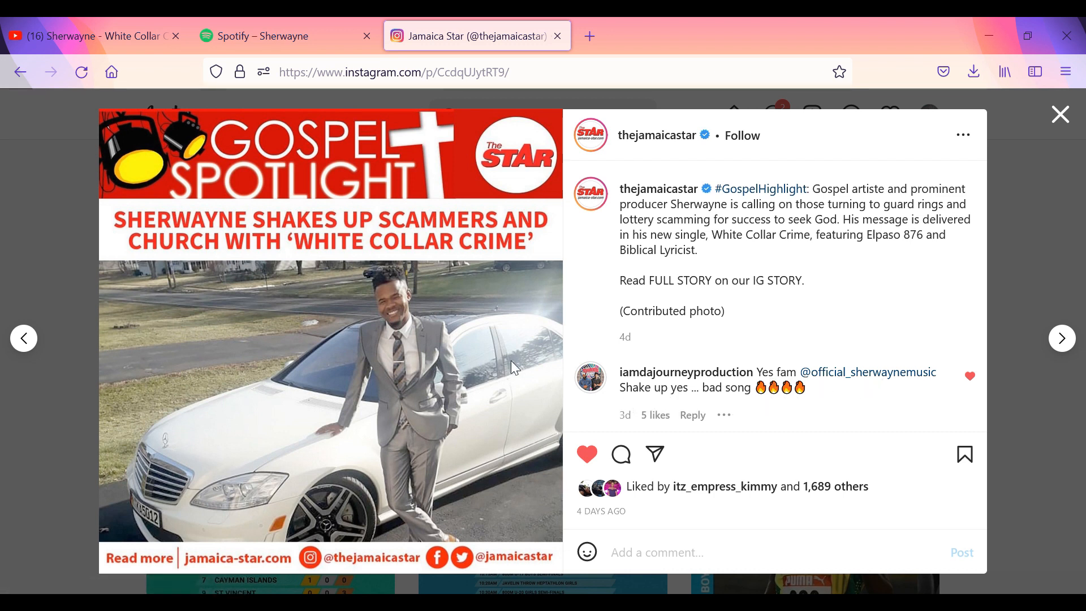
Go to the Jamaica Star profile page from its White Collar Crime post.
{"action": "left_click", "coordinate": [658, 139]}
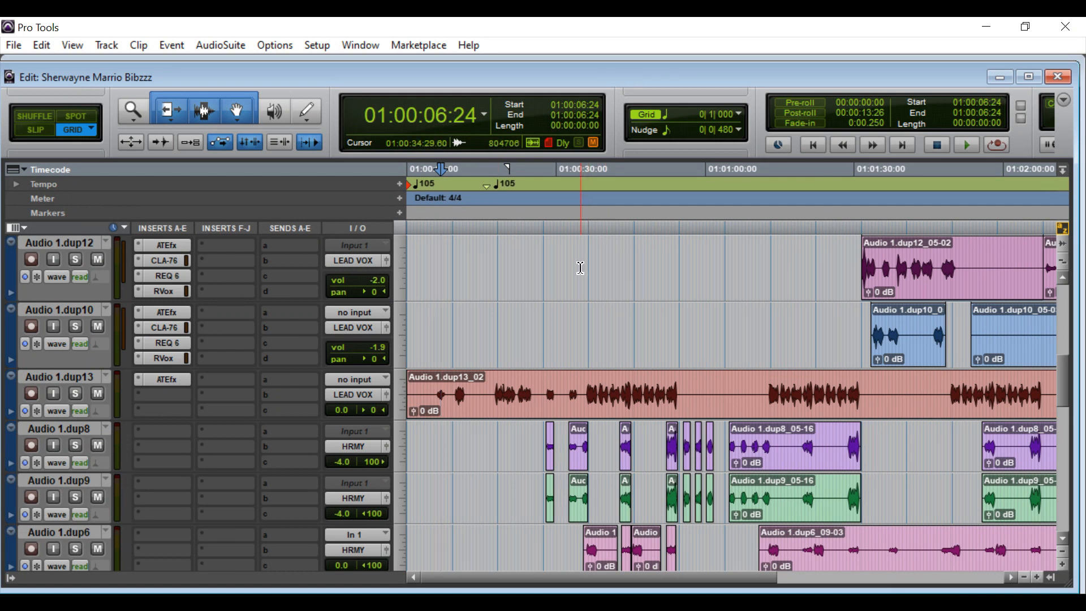
Zoom the timeline out to fit the whole song and review the vocal tracks' plug-ins and routing.
{"action": "key", "text": "ctrl+bracketleft"}
{"action": "scroll", "coordinate": [582, 277], "scroll_direction": "down", "scroll_amount": 2}
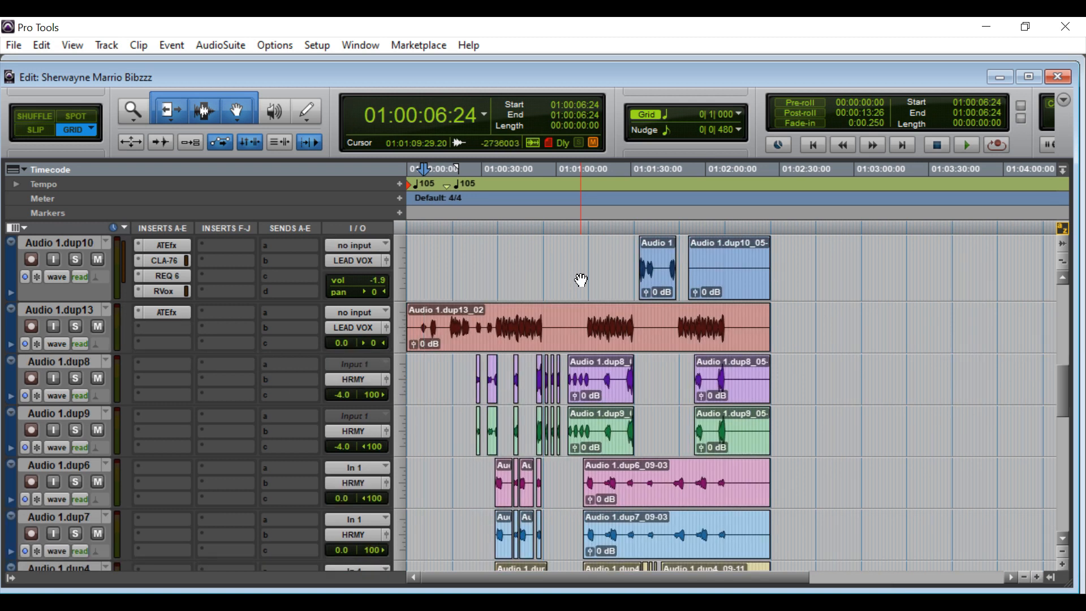
{"action": "scroll", "coordinate": [582, 280], "scroll_direction": "up", "scroll_amount": 4}
{"action": "scroll", "coordinate": [581, 280], "scroll_direction": "up", "scroll_amount": 4}
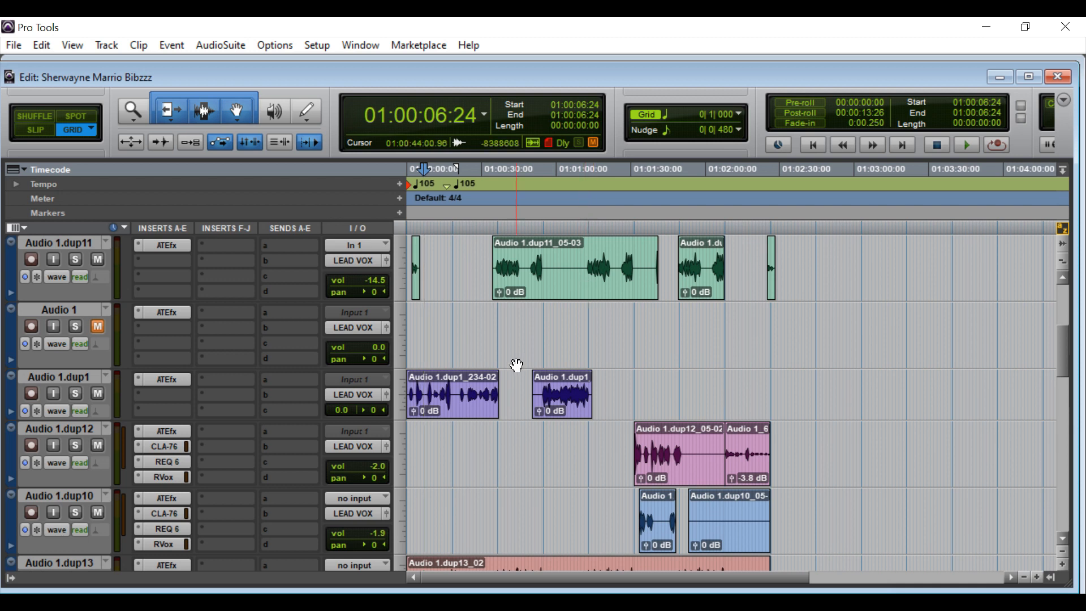
{"action": "scroll", "coordinate": [480, 404], "scroll_direction": "down", "scroll_amount": 3}
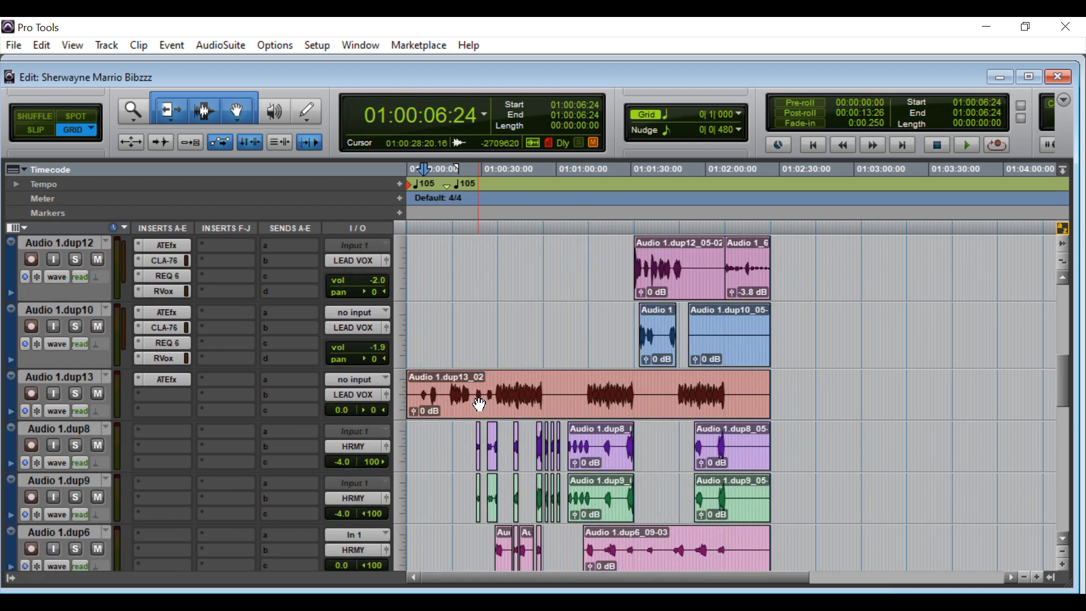
{"action": "scroll", "coordinate": [480, 404], "scroll_direction": "down", "scroll_amount": 1}
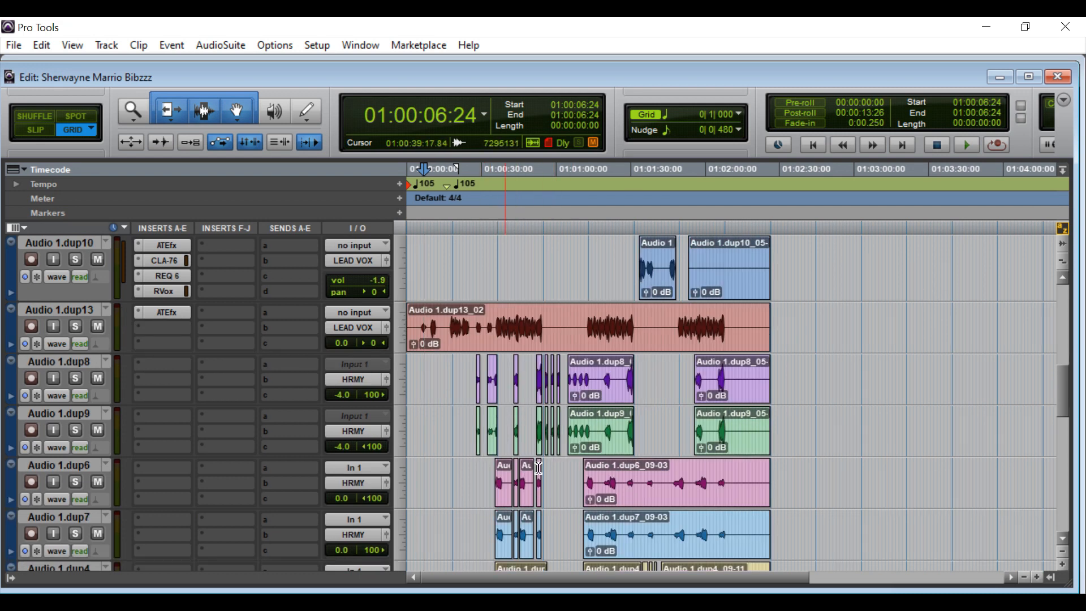
{"action": "scroll", "coordinate": [535, 492], "scroll_direction": "down", "scroll_amount": 2}
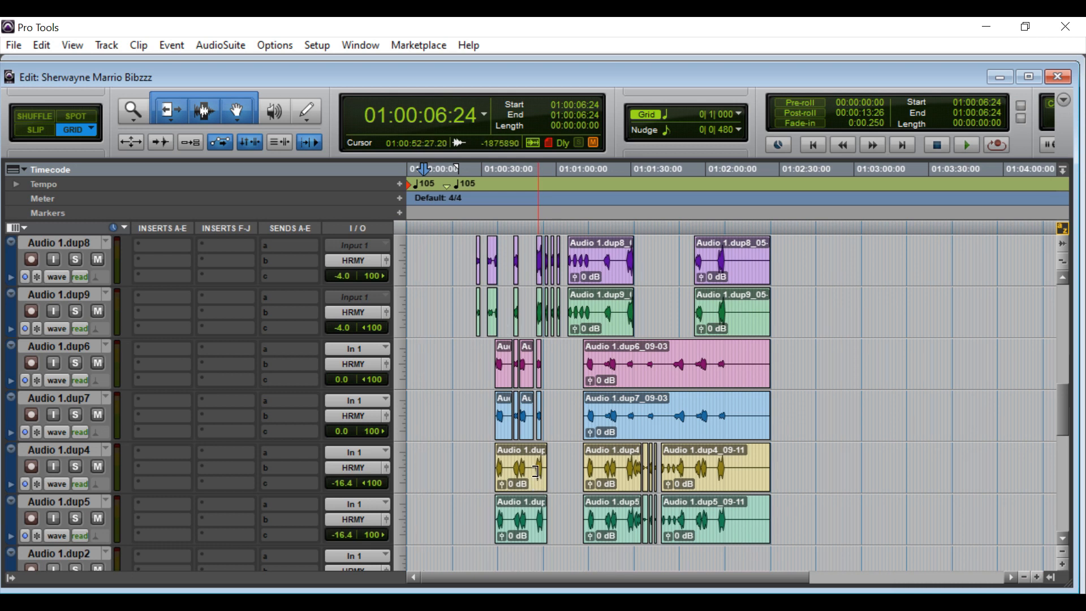
{"action": "scroll", "coordinate": [472, 453], "scroll_direction": "up", "scroll_amount": 5}
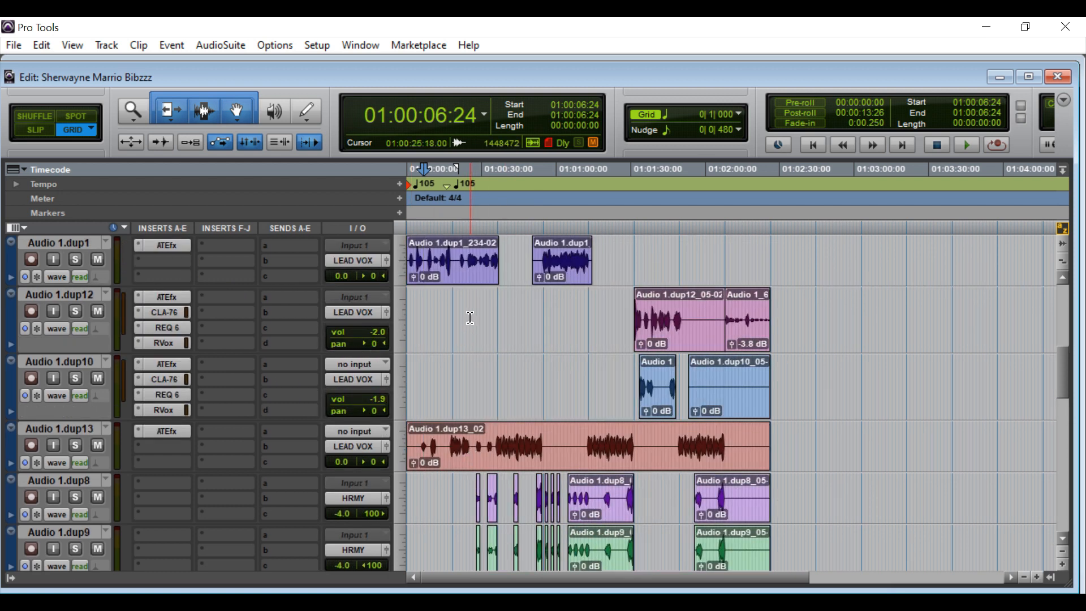
{"action": "scroll", "coordinate": [470, 317], "scroll_direction": "up", "scroll_amount": 1}
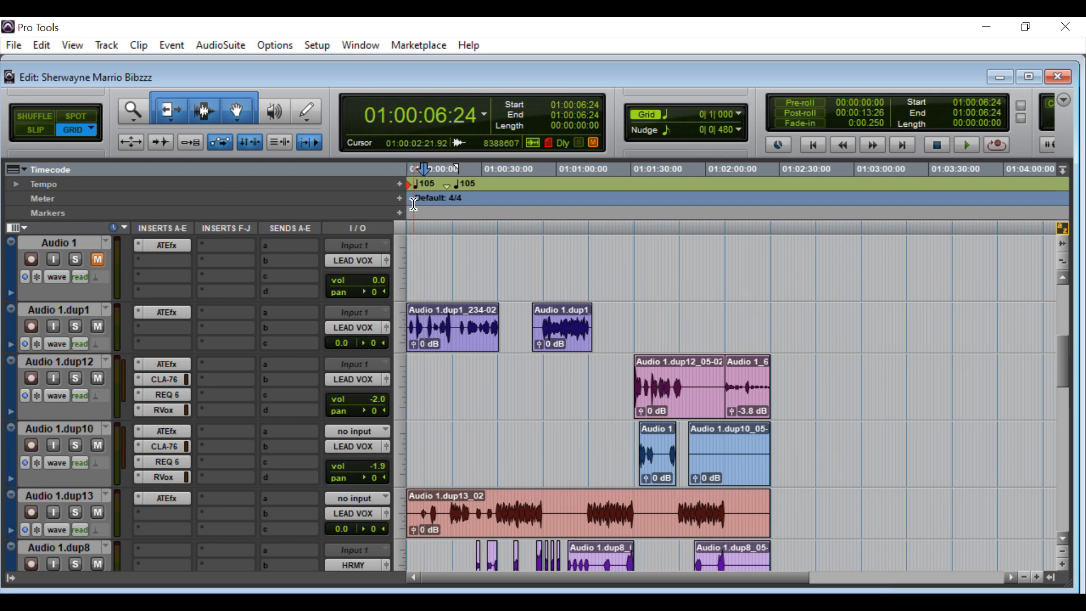
Inspect the Audio 1.dup1 clips and a lead vocal's output routing, leaving everything unchanged.
{"action": "left_click", "coordinate": [451, 349]}
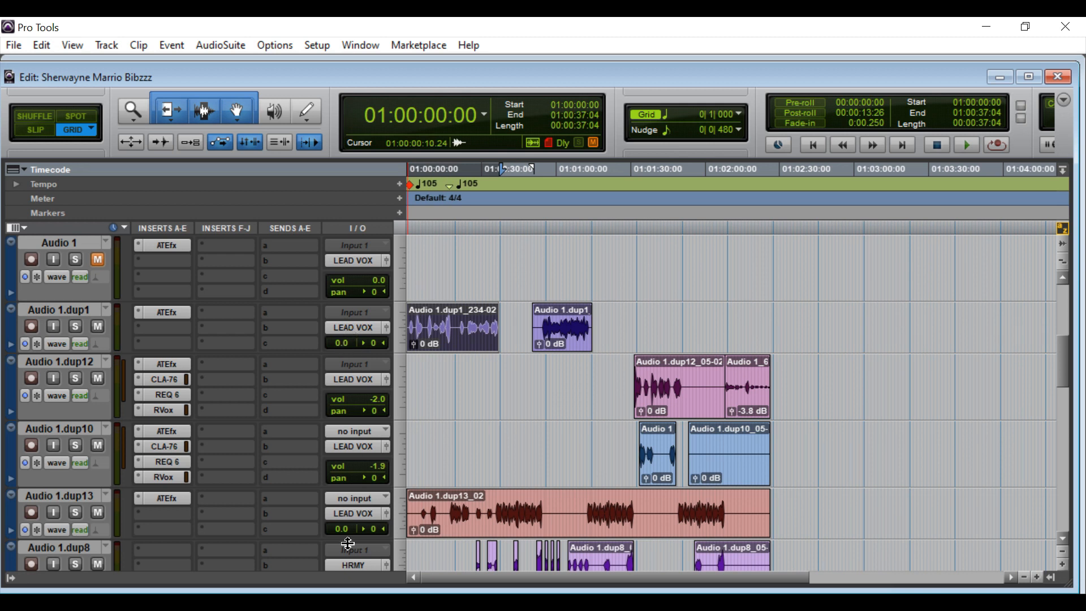
{"action": "left_click", "coordinate": [359, 512]}
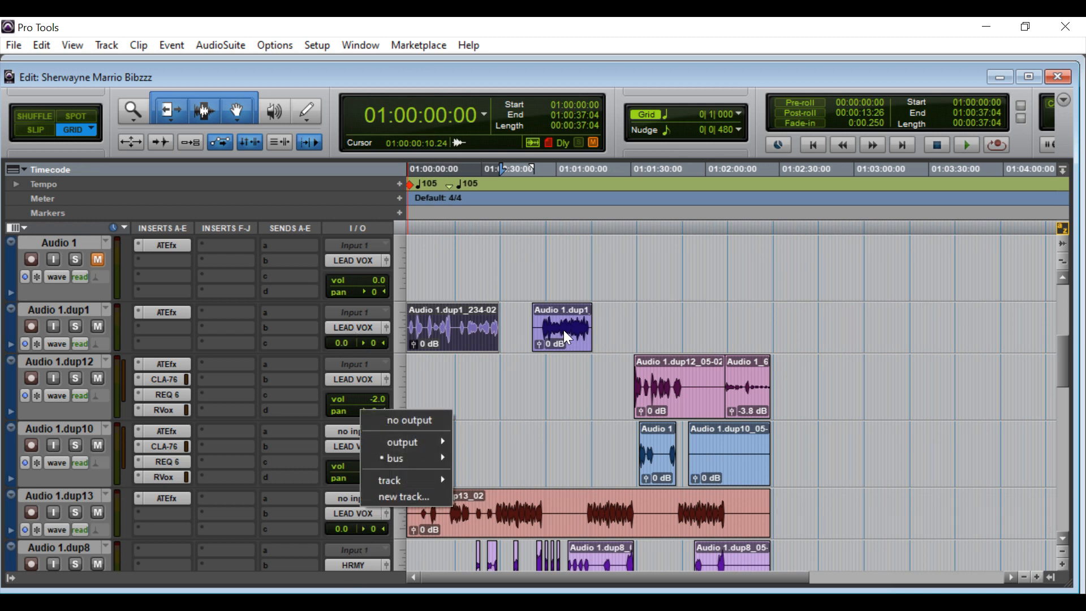
{"action": "left_click", "coordinate": [470, 348]}
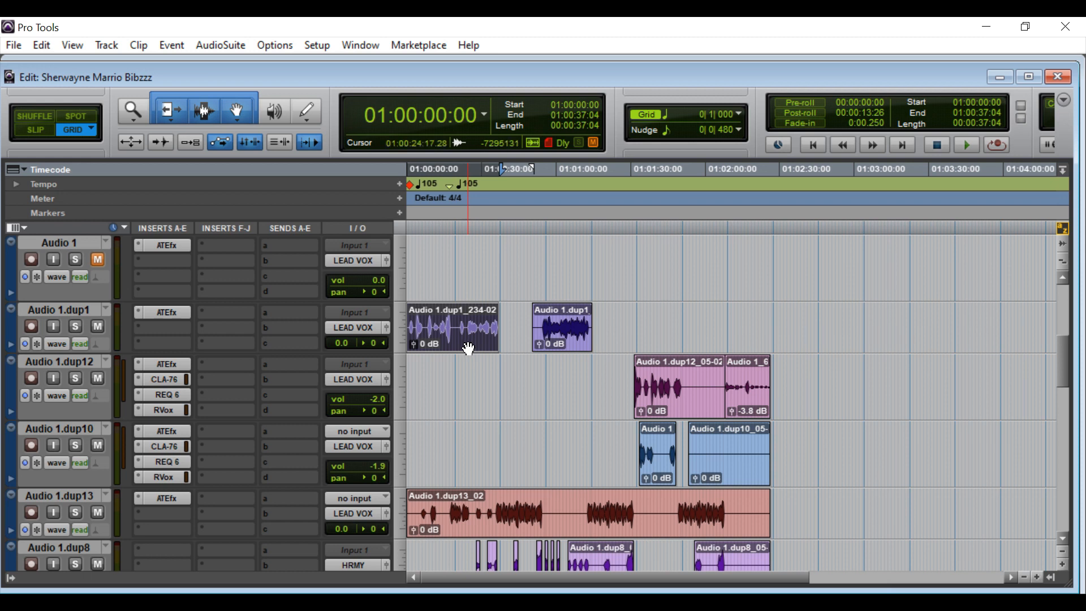
{"action": "left_click", "coordinate": [557, 322]}
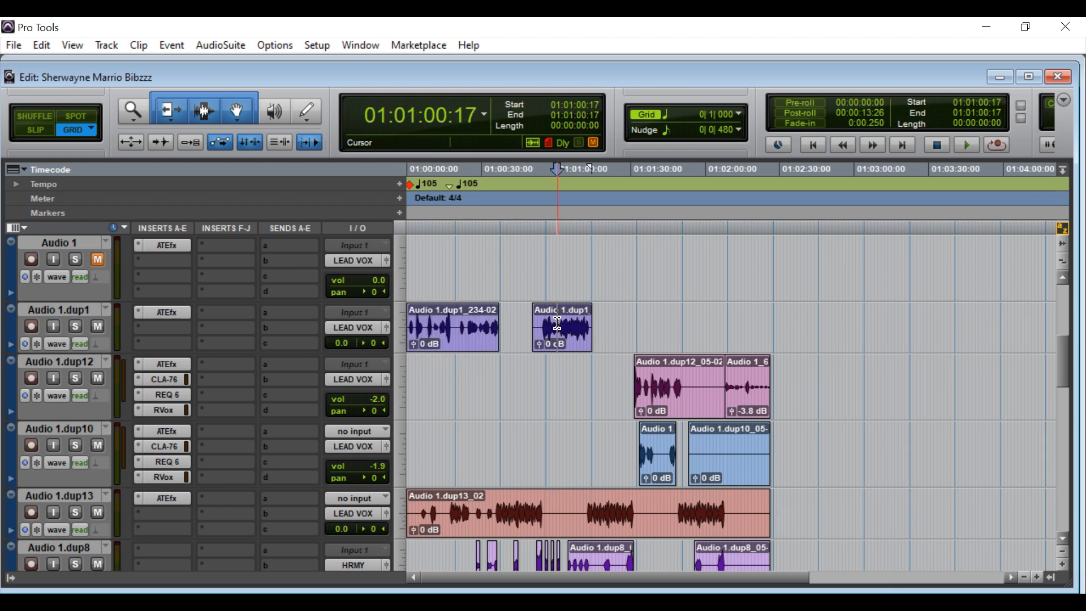
{"action": "double_click", "coordinate": [557, 322]}
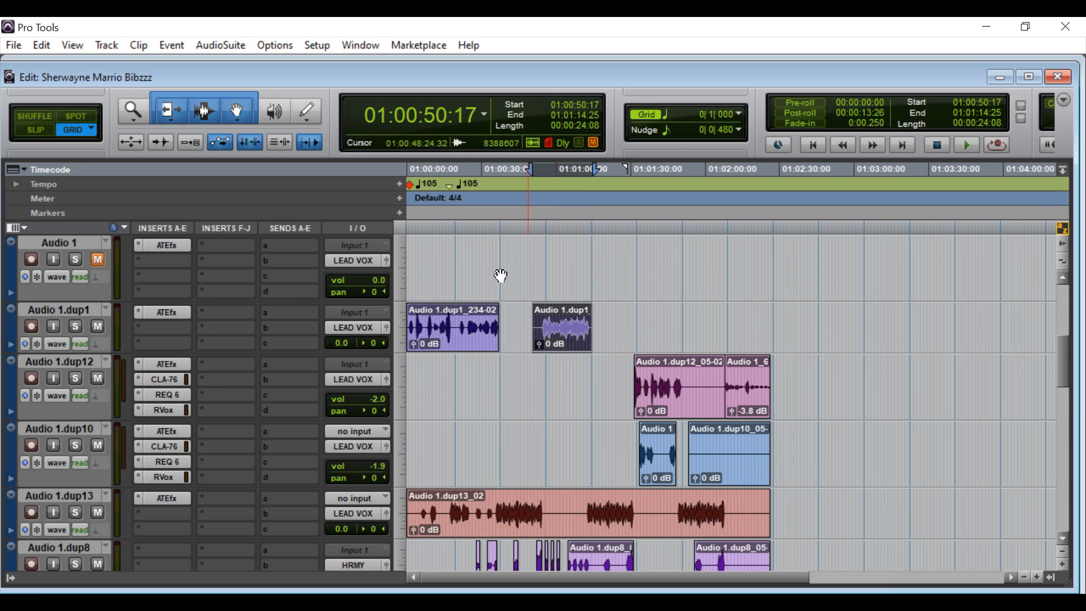
{"action": "left_click", "coordinate": [411, 171]}
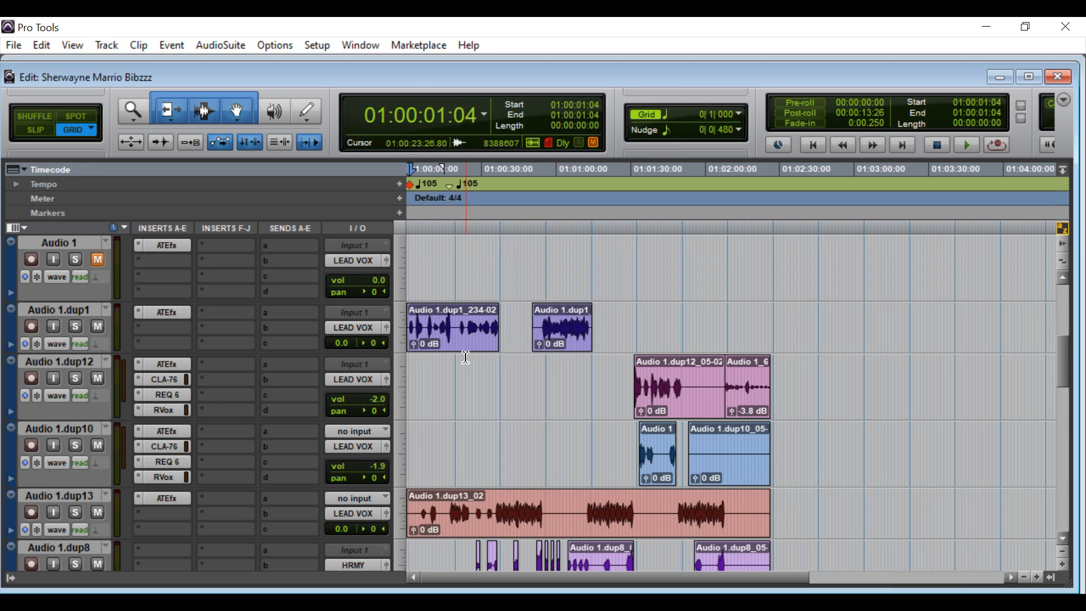
Play the session, stop at 01:00:03:19, and bring the Audio 2 tracks into view.
{"action": "key", "text": "space"}
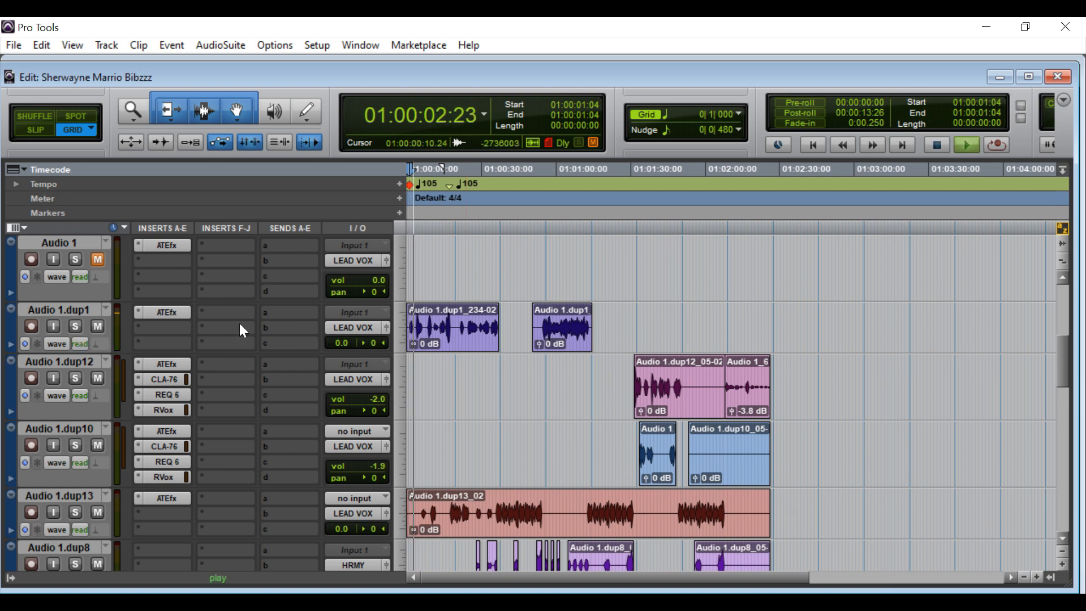
{"action": "key", "text": "space"}
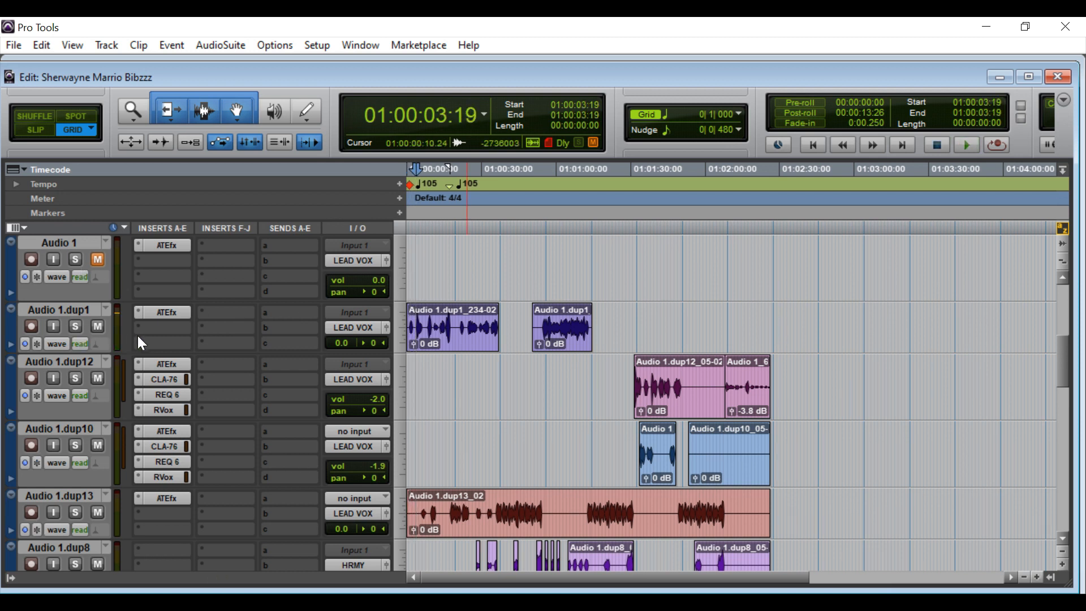
{"action": "scroll", "coordinate": [376, 325], "scroll_direction": "up", "scroll_amount": 1}
{"action": "scroll", "coordinate": [374, 318], "scroll_direction": "up", "scroll_amount": 3}
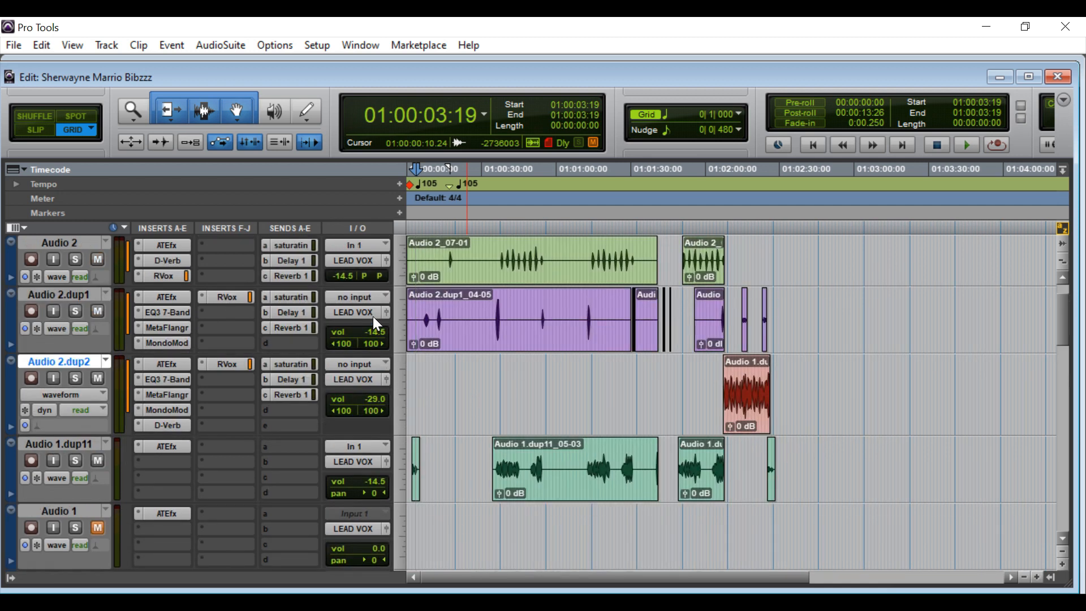
{"action": "scroll", "coordinate": [373, 318], "scroll_direction": "up", "scroll_amount": 1}
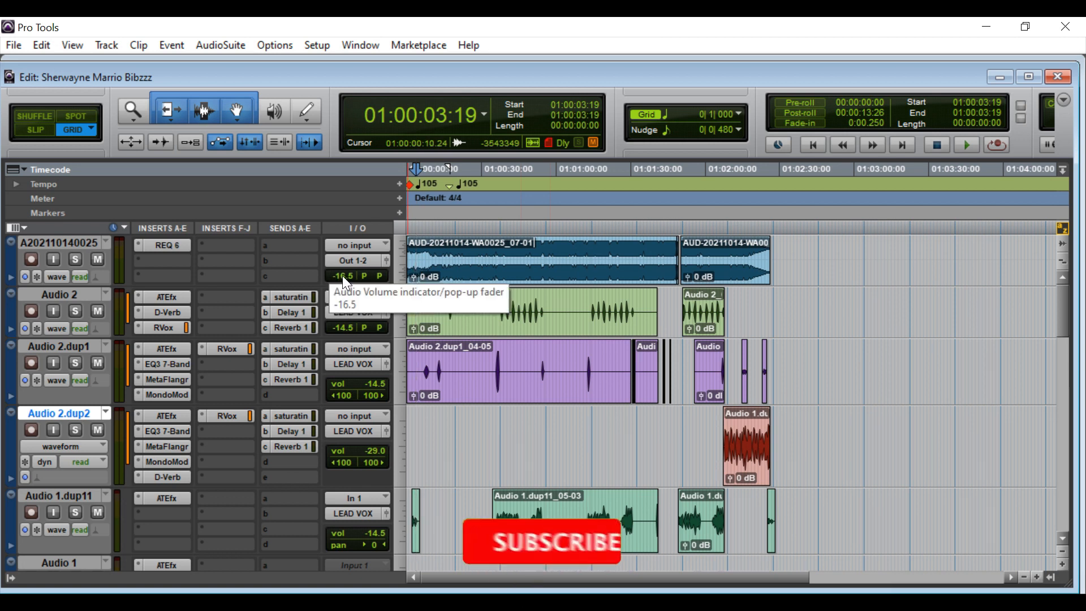
{"action": "left_click", "coordinate": [167, 246]}
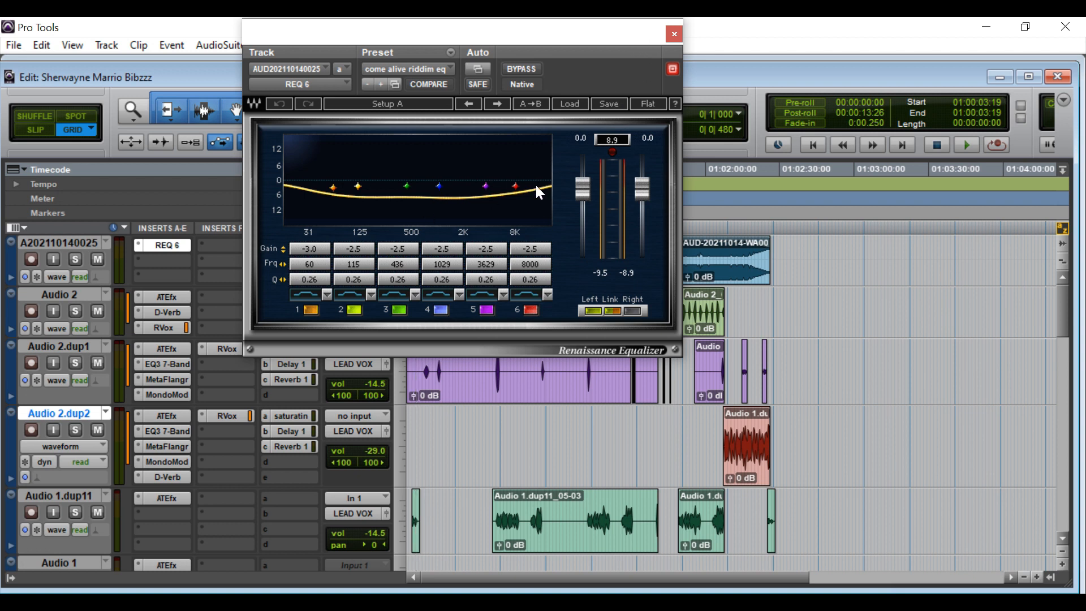
{"action": "left_click", "coordinate": [673, 35]}
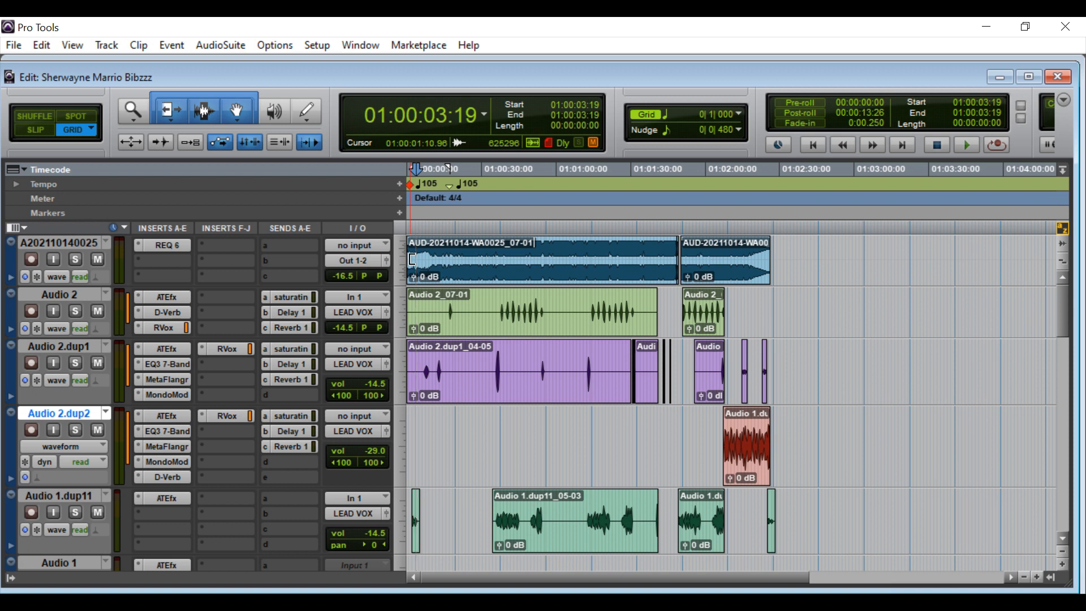
Select the AUD-20211014-WA0025_07-01 clip as the range and review the Audio 1 duplicate tracks.
{"action": "left_click", "coordinate": [451, 266]}
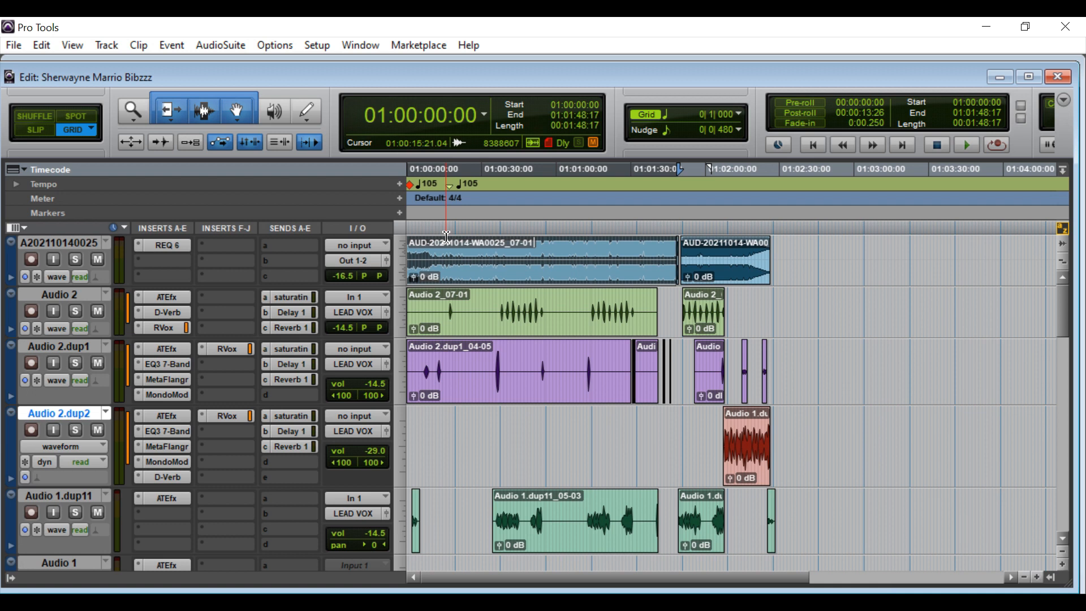
{"action": "scroll", "coordinate": [440, 300], "scroll_direction": "down", "scroll_amount": 1}
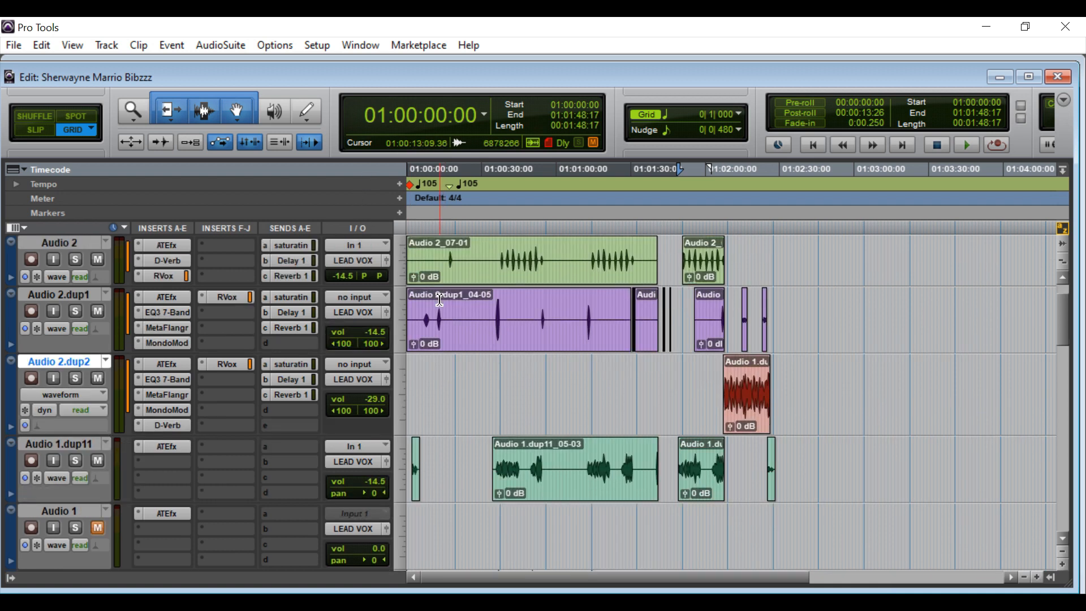
{"action": "scroll", "coordinate": [440, 300], "scroll_direction": "up", "scroll_amount": 1}
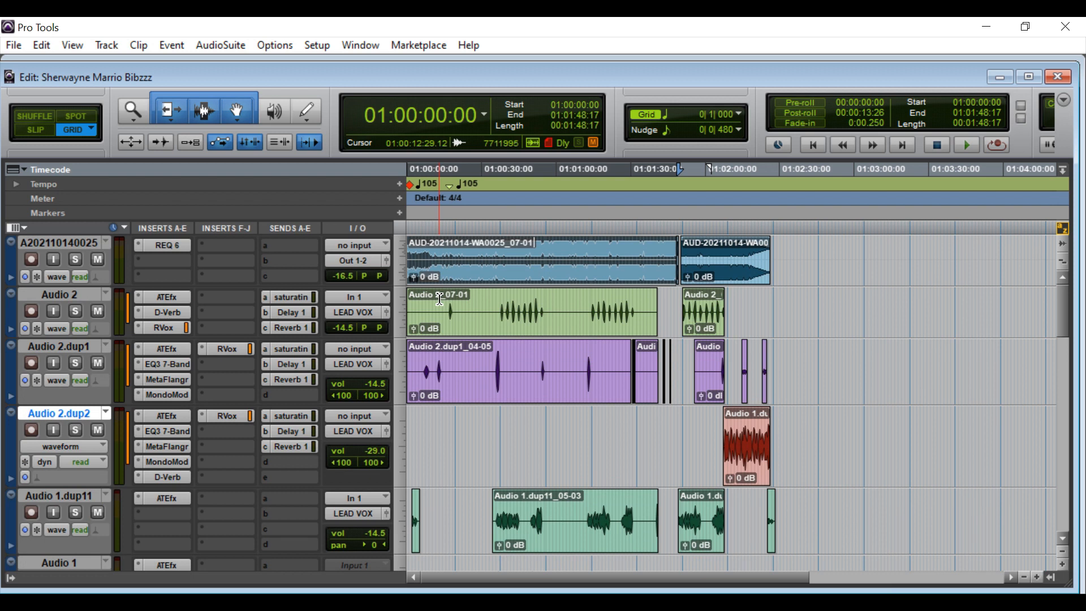
{"action": "scroll", "coordinate": [440, 299], "scroll_direction": "down", "scroll_amount": 4}
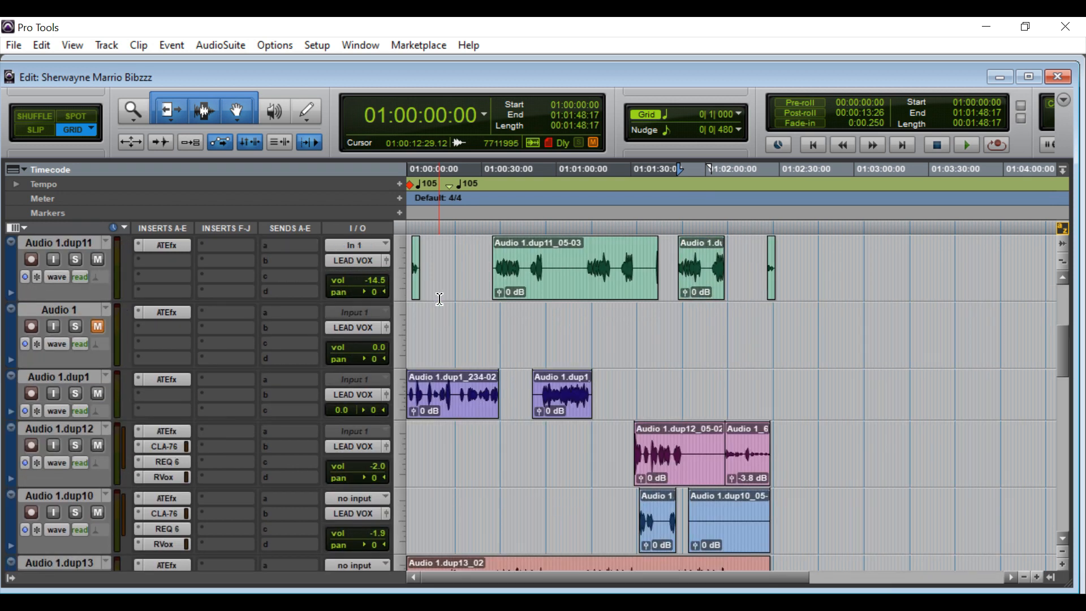
{"action": "scroll", "coordinate": [440, 299], "scroll_direction": "down", "scroll_amount": 1}
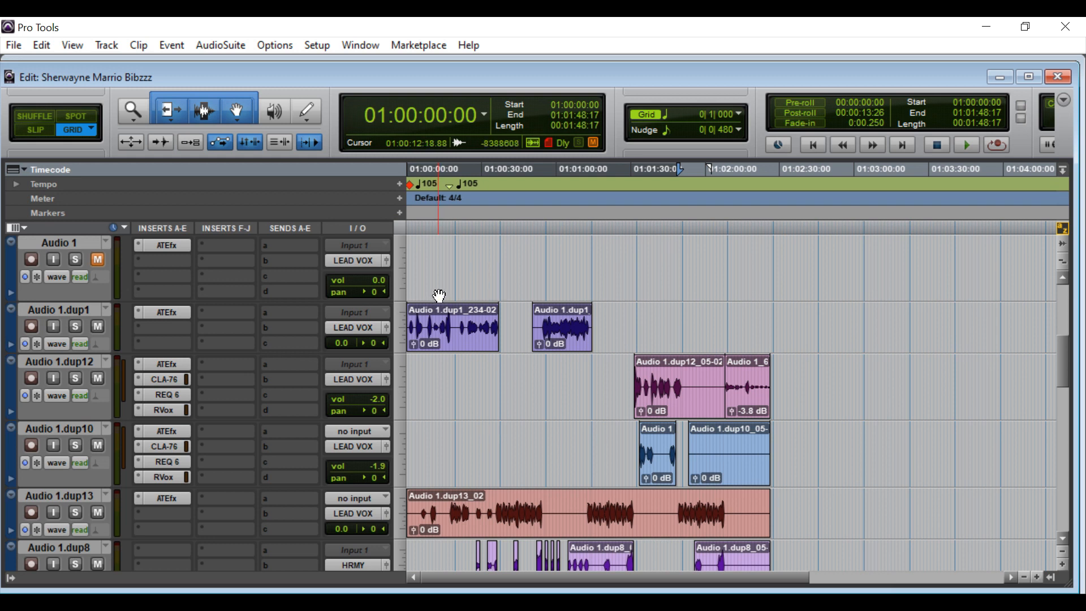
{"action": "scroll", "coordinate": [440, 295], "scroll_direction": "down", "scroll_amount": 1}
{"action": "scroll", "coordinate": [437, 293], "scroll_direction": "up", "scroll_amount": 1}
{"action": "scroll", "coordinate": [437, 253], "scroll_direction": "down", "scroll_amount": 1}
{"action": "scroll", "coordinate": [436, 251], "scroll_direction": "down", "scroll_amount": 1}
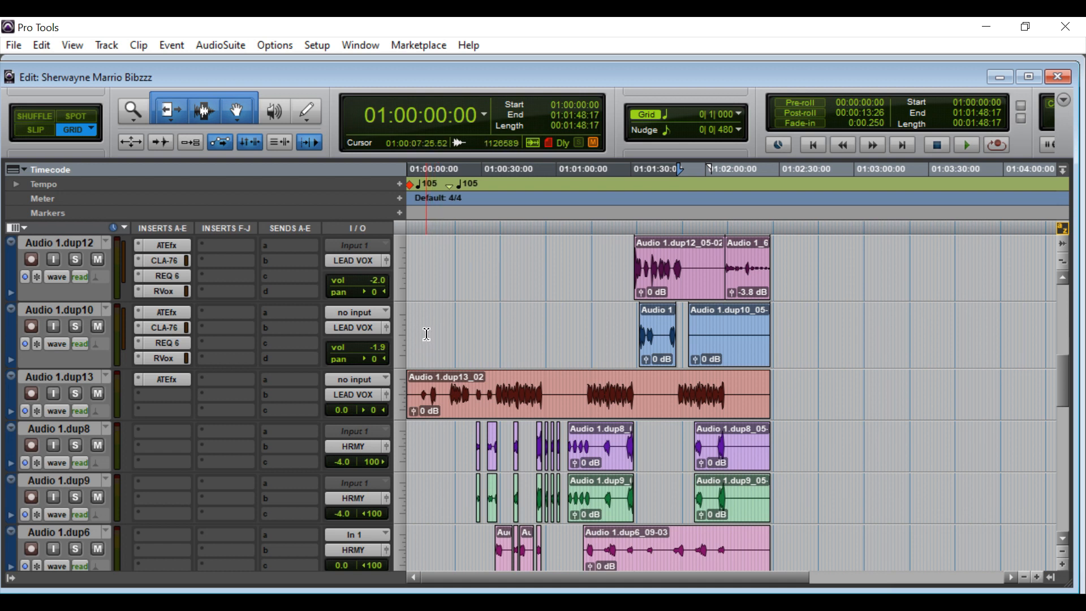
{"action": "scroll", "coordinate": [427, 334], "scroll_direction": "up", "scroll_amount": 5}
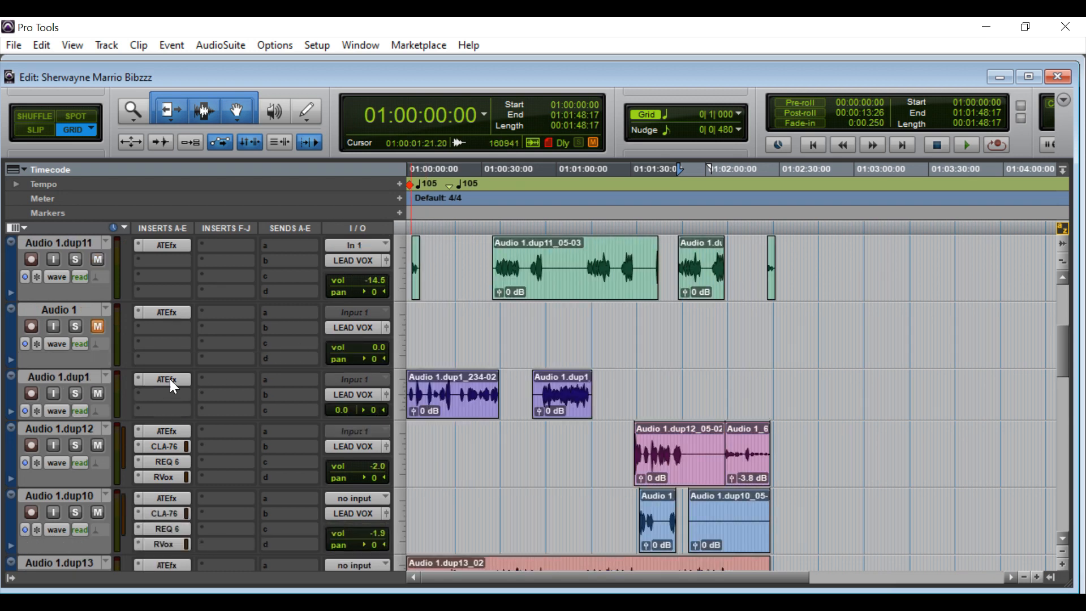
{"action": "left_click", "coordinate": [169, 379]}
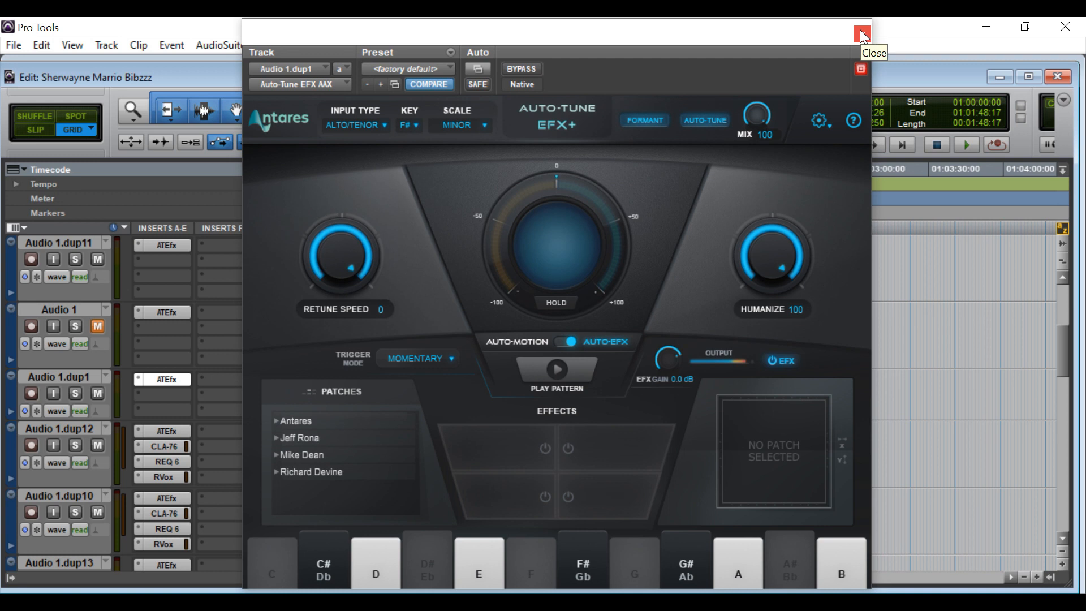
{"action": "left_click", "coordinate": [861, 34]}
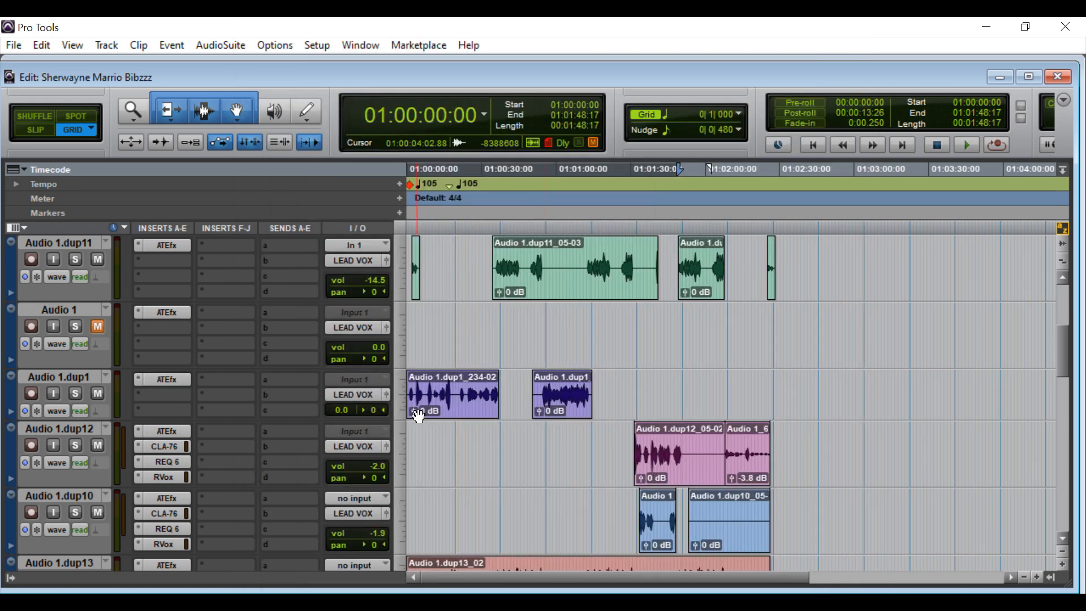
{"action": "left_click", "coordinate": [166, 380]}
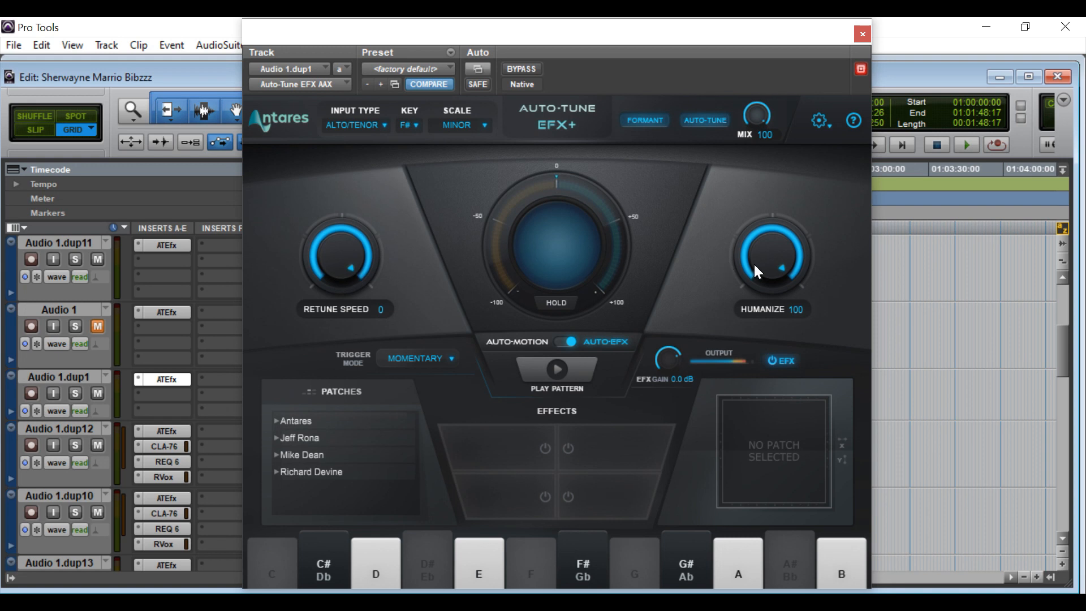
{"action": "left_click", "coordinate": [862, 35]}
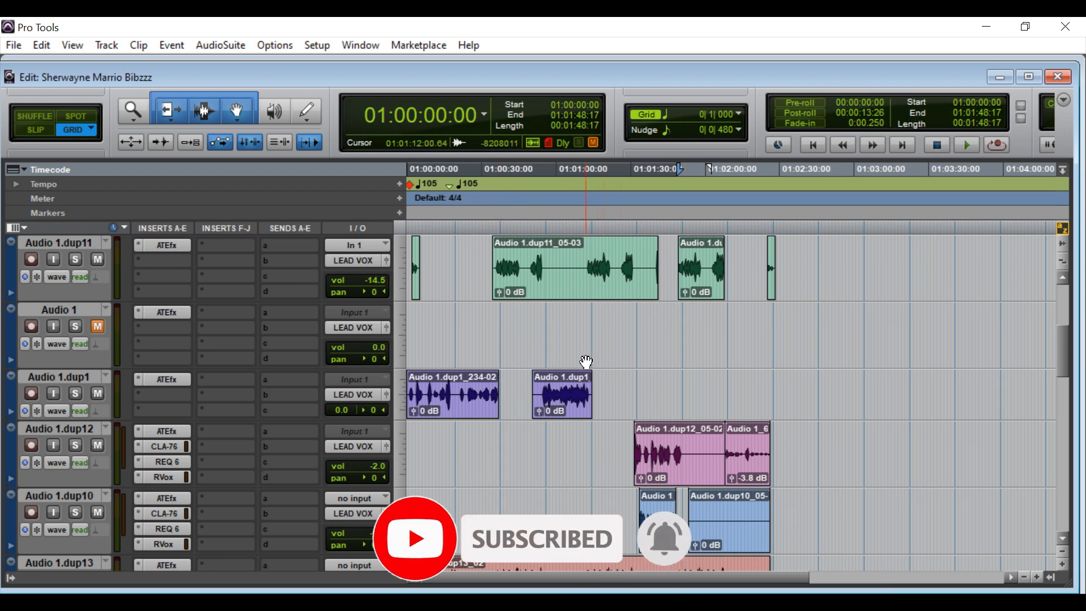
{"action": "left_click", "coordinate": [174, 246]}
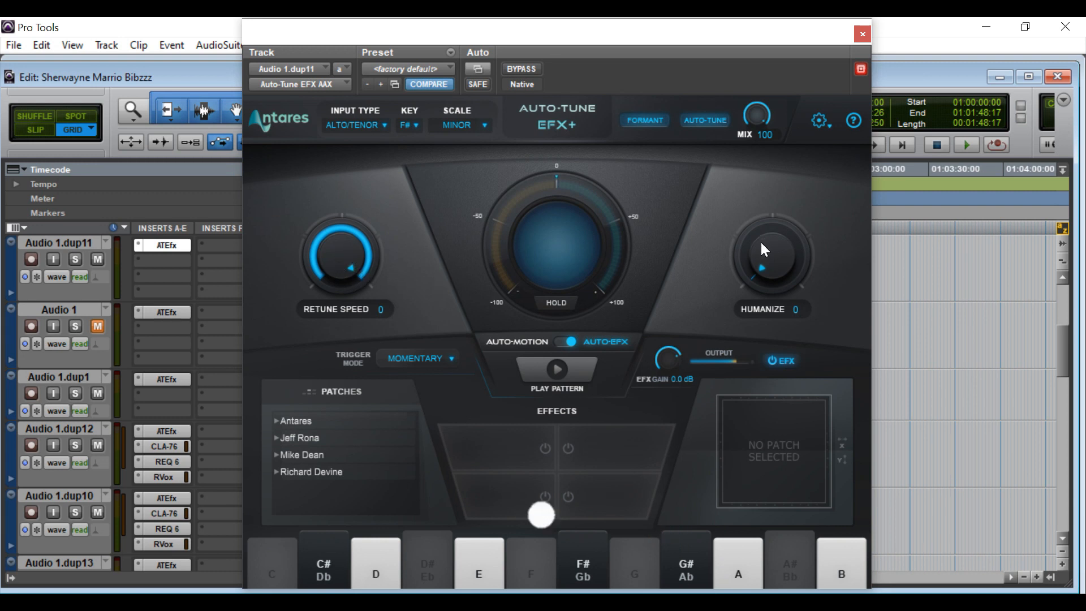
{"action": "left_click", "coordinate": [863, 34]}
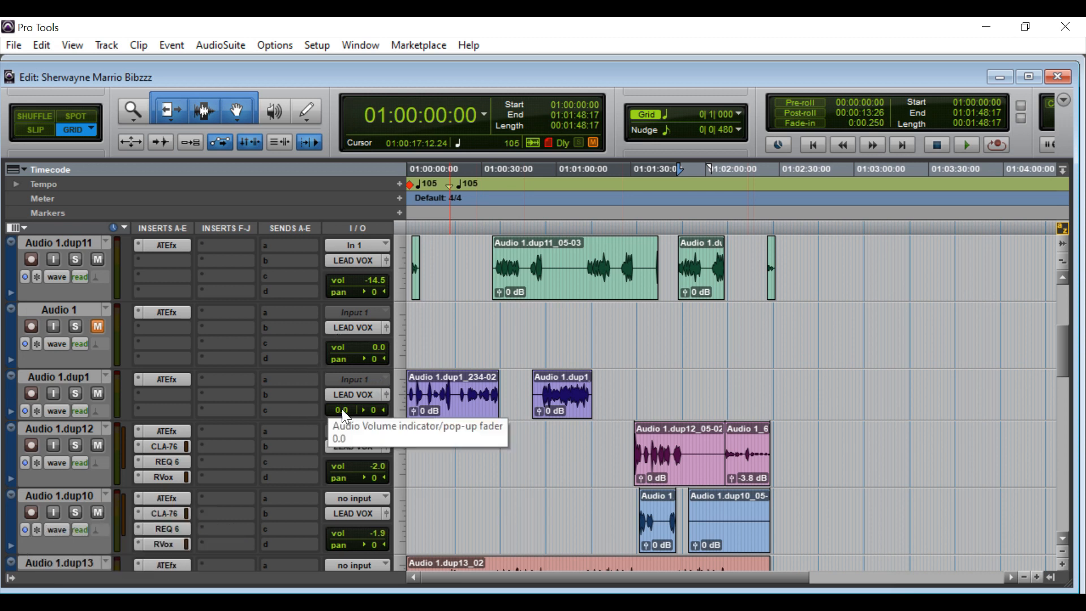
Open Aux 1's F6 dynamic EQ showing the A: Vocal Cleaner preset with six bands.
{"action": "scroll", "coordinate": [344, 412], "scroll_direction": "down", "scroll_amount": 2}
{"action": "scroll", "coordinate": [341, 409], "scroll_direction": "down", "scroll_amount": 2}
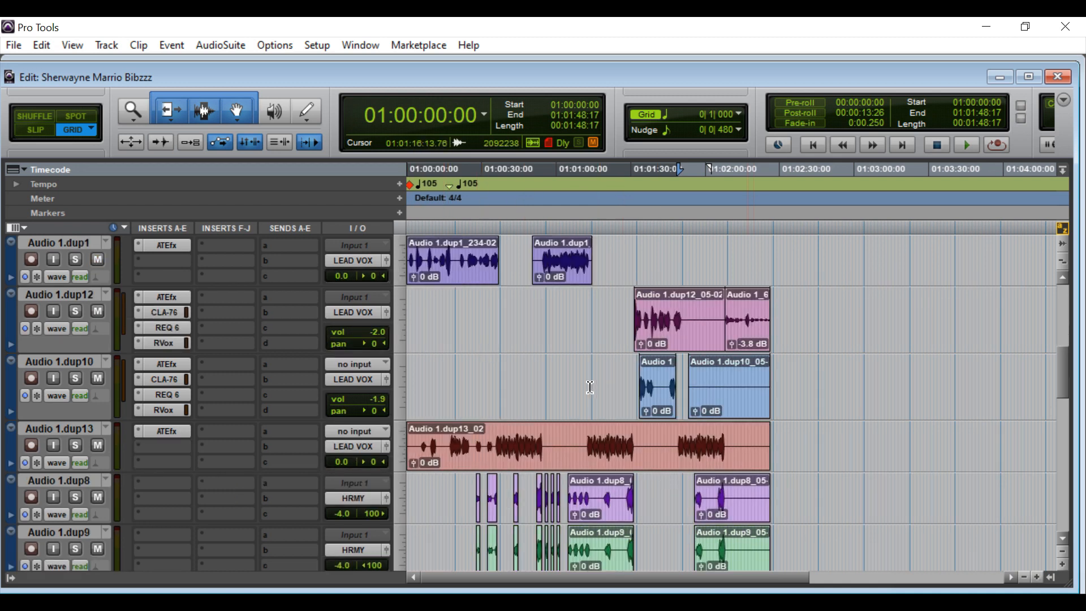
{"action": "scroll", "coordinate": [531, 424], "scroll_direction": "down", "scroll_amount": 4}
{"action": "scroll", "coordinate": [531, 423], "scroll_direction": "down", "scroll_amount": 5}
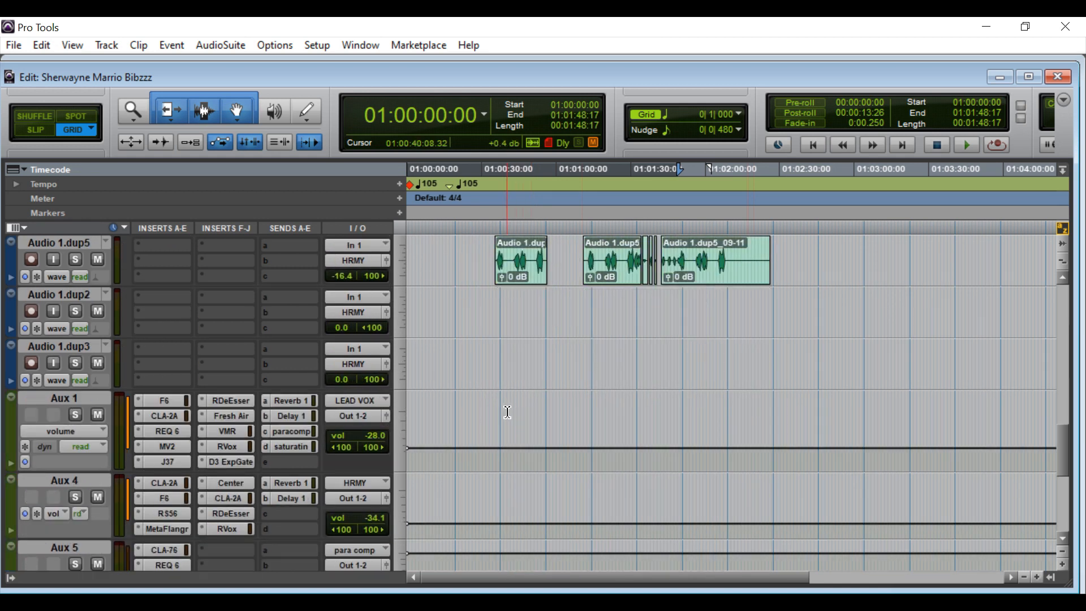
{"action": "left_click", "coordinate": [167, 402]}
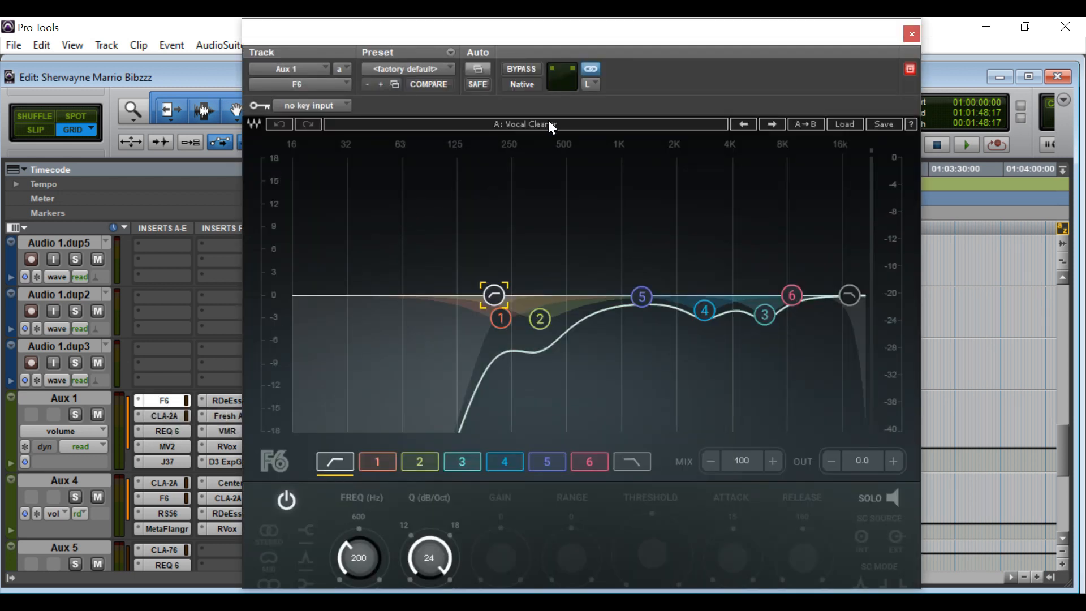
Set Aux 1's F6 band 2 to +18.0 dB gain at Q 60.0, then close F6.
{"action": "left_click", "coordinate": [540, 319]}
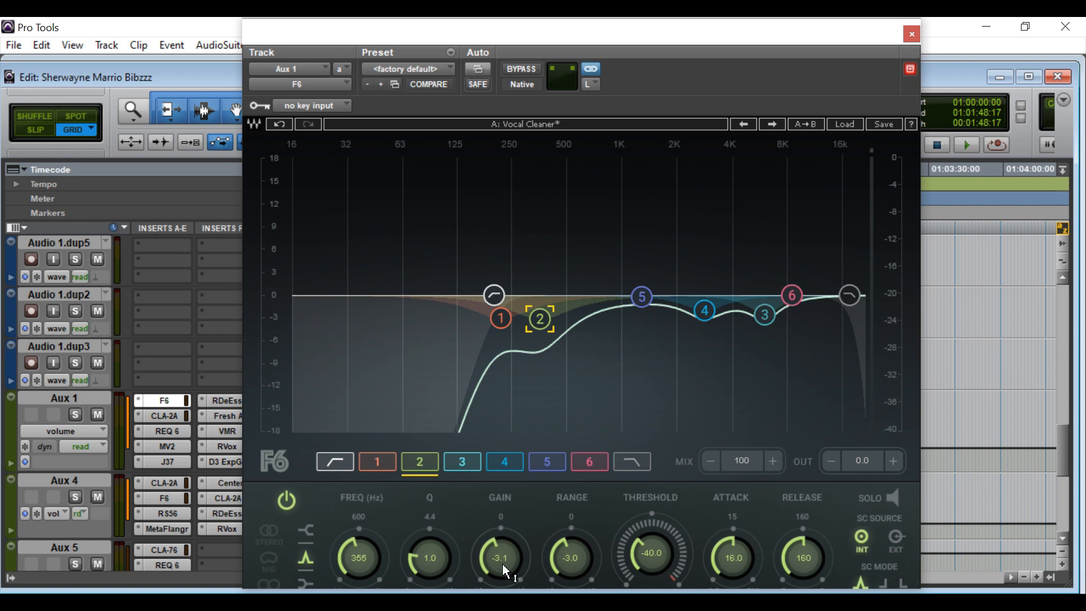
{"action": "left_click_drag", "start_coordinate": [505, 572], "coordinate": [503, 565]}
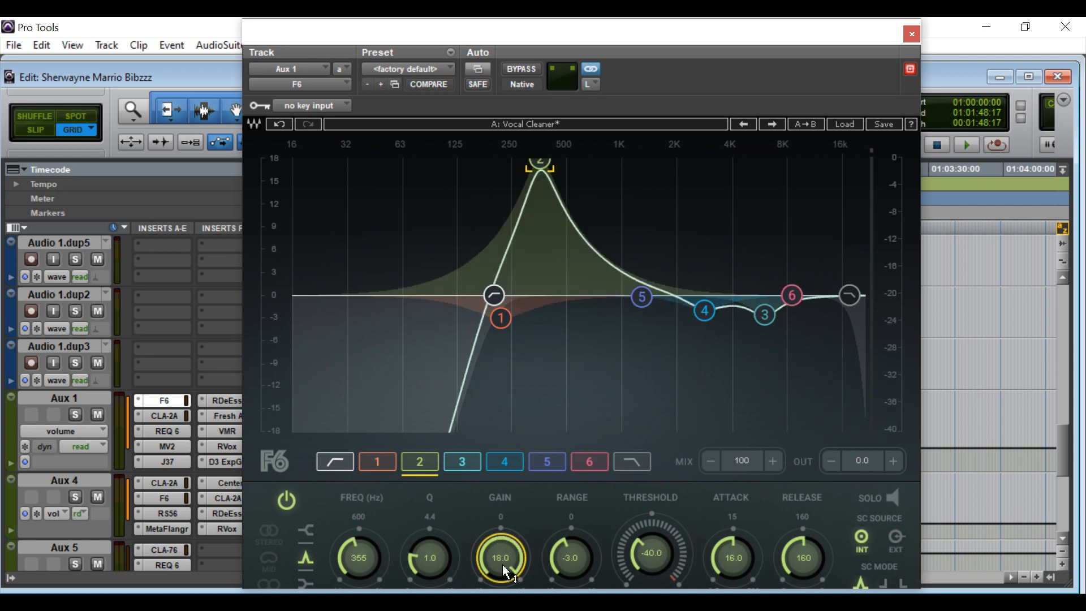
{"action": "left_click_drag", "start_coordinate": [435, 569], "coordinate": [436, 564]}
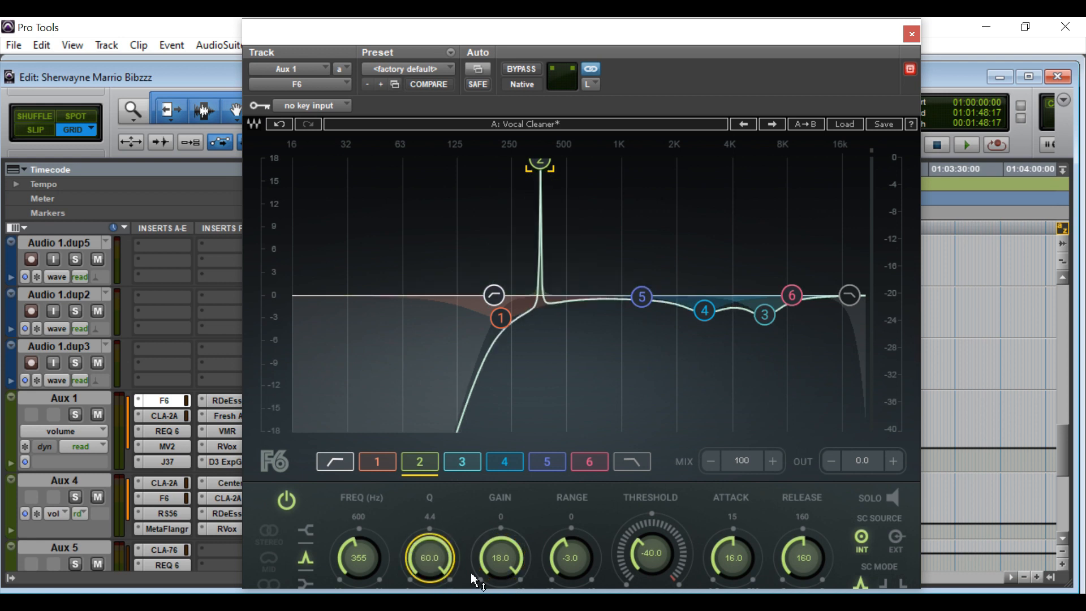
{"action": "left_click", "coordinate": [912, 34]}
{"action": "scroll", "coordinate": [527, 329], "scroll_direction": "up", "scroll_amount": 5}
{"action": "scroll", "coordinate": [527, 329], "scroll_direction": "up", "scroll_amount": 10}
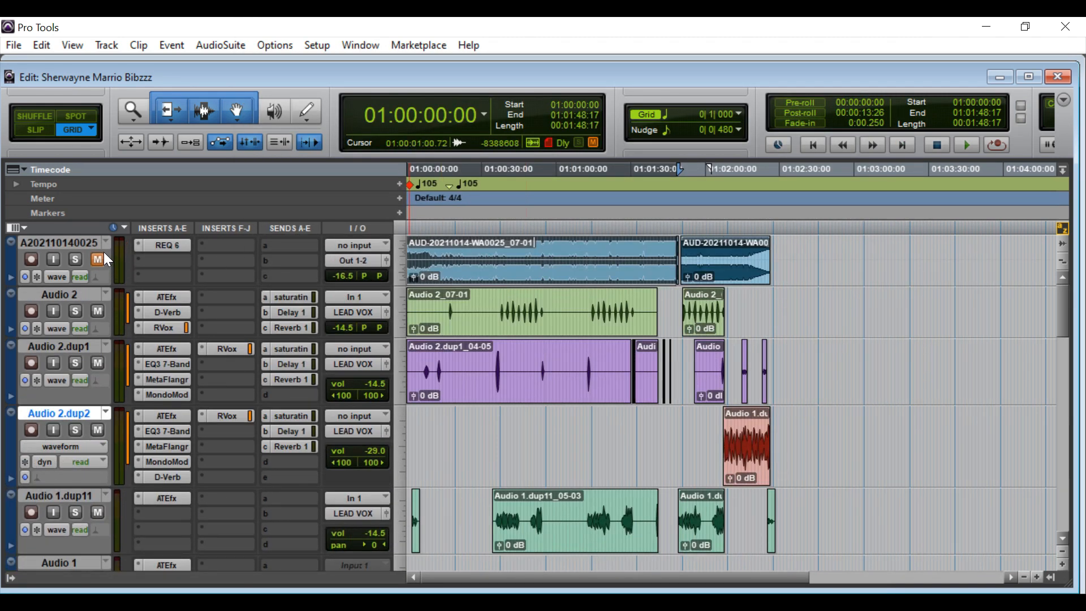
Start playback and scroll the track list down toward the Aux tracks.
{"action": "key", "text": "space"}
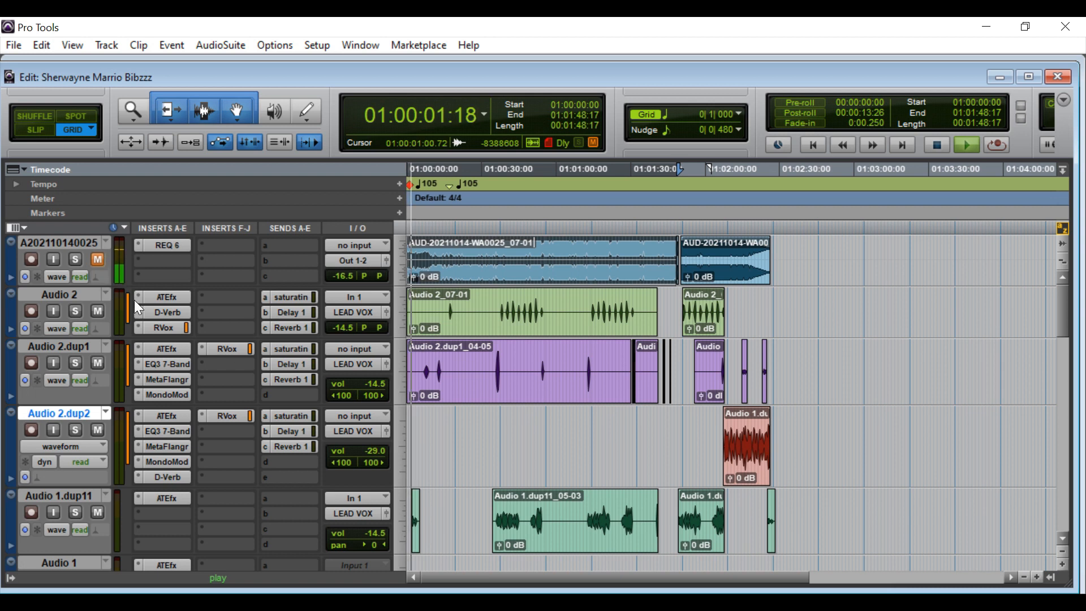
{"action": "scroll", "coordinate": [457, 357], "scroll_direction": "down", "scroll_amount": 3}
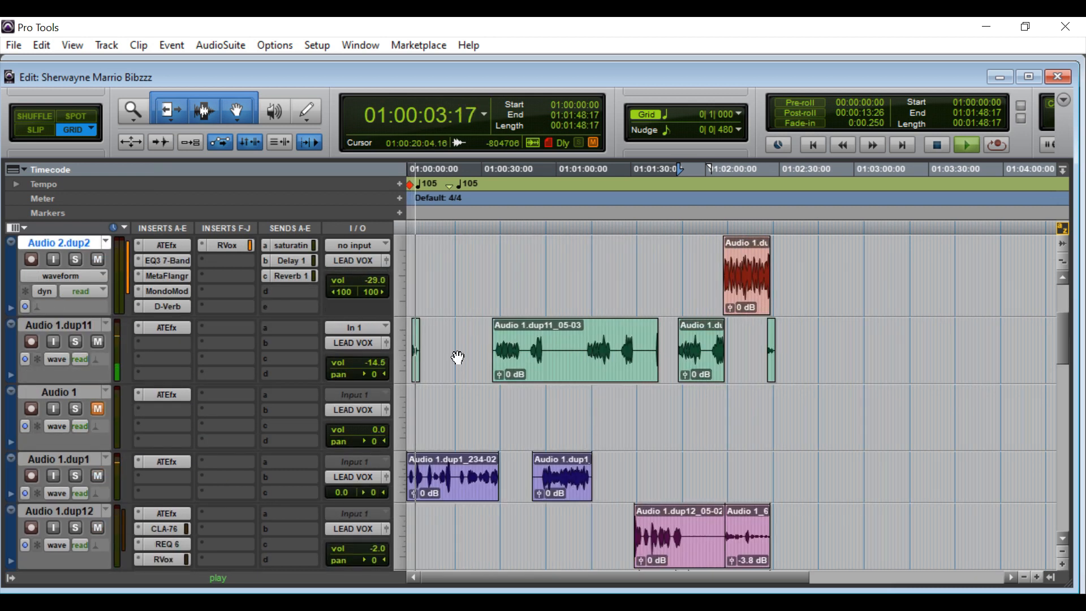
{"action": "scroll", "coordinate": [458, 358], "scroll_direction": "down", "scroll_amount": 2}
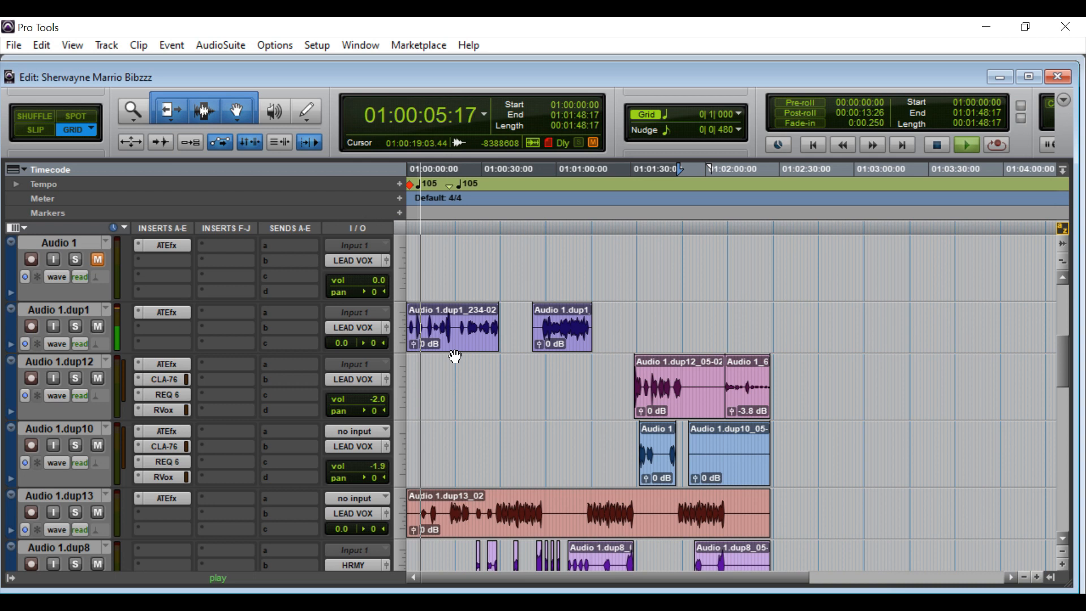
{"action": "scroll", "coordinate": [454, 356], "scroll_direction": "down", "scroll_amount": 1}
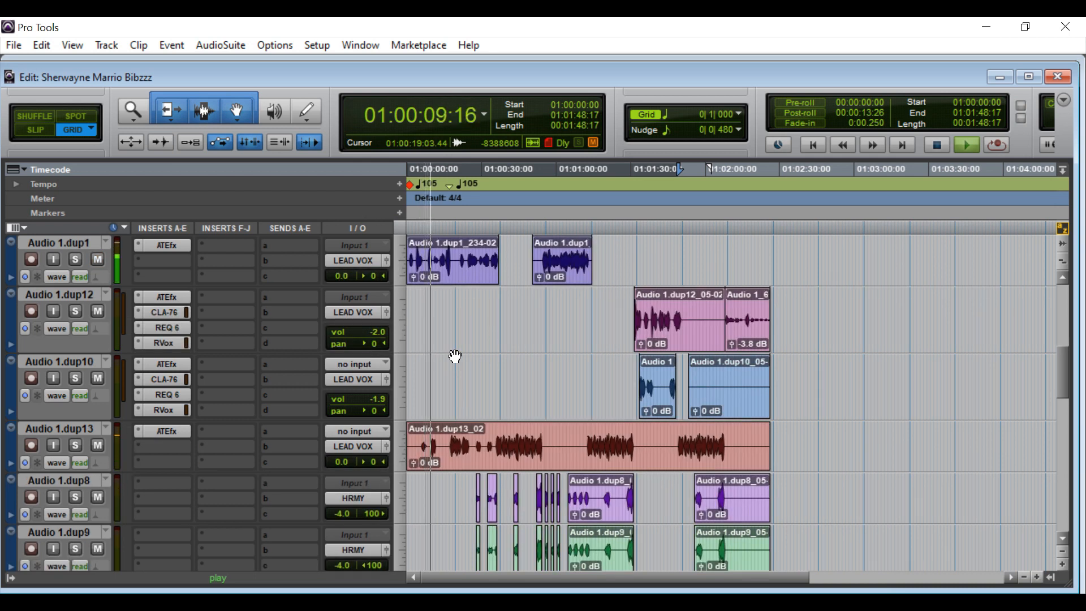
Stop playback at 01:00:10:10 and open Aux 1's F6 EQ, showing band 2's 355 Hz spike.
{"action": "key", "text": "space"}
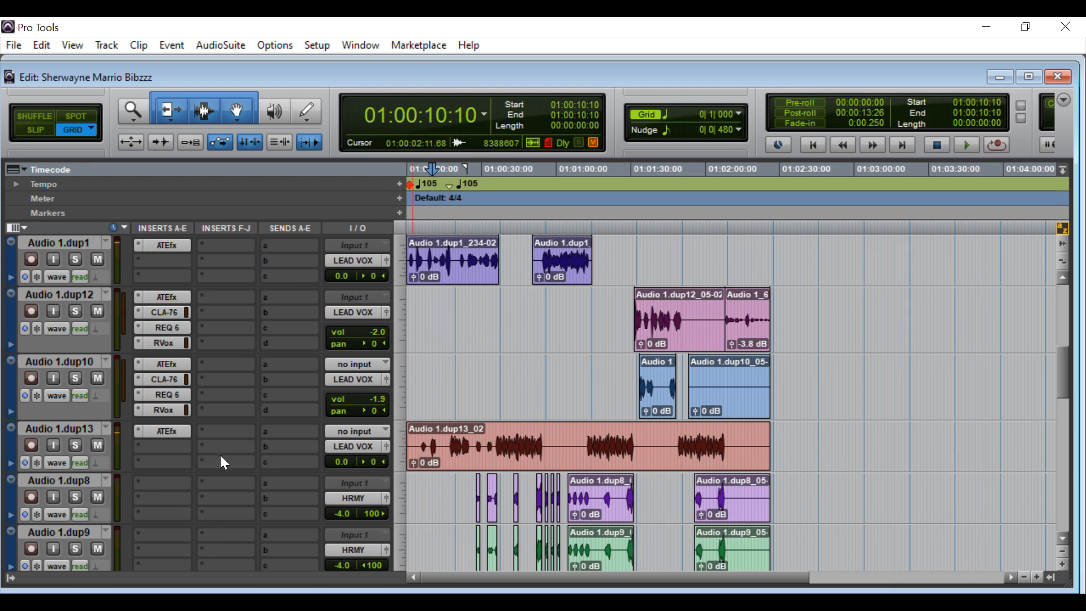
{"action": "scroll", "coordinate": [220, 456], "scroll_direction": "down", "scroll_amount": 10}
{"action": "scroll", "coordinate": [219, 456], "scroll_direction": "up", "scroll_amount": 2}
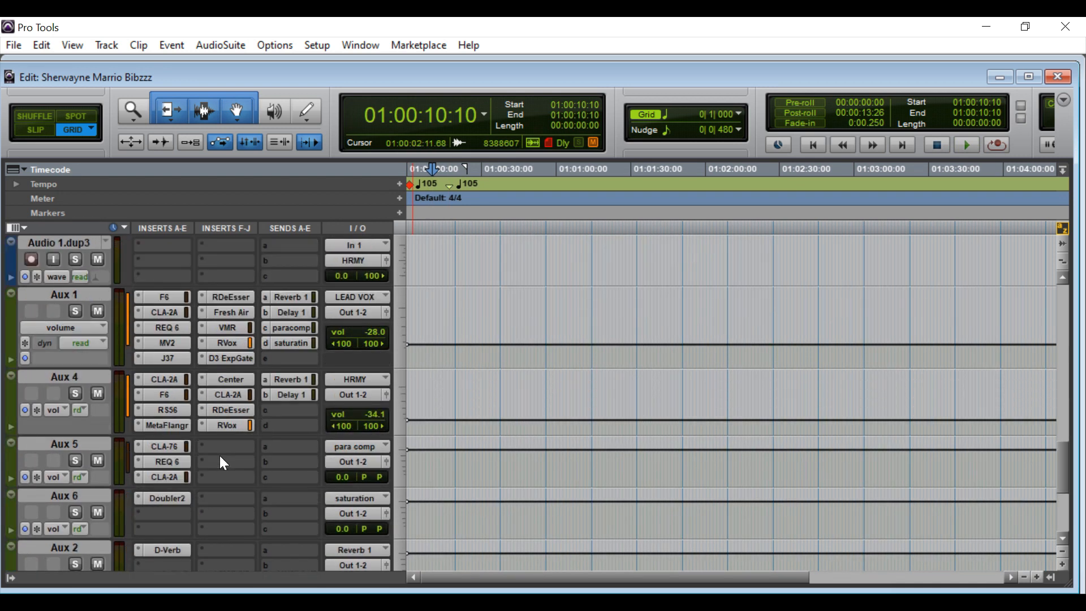
{"action": "left_click", "coordinate": [172, 348]}
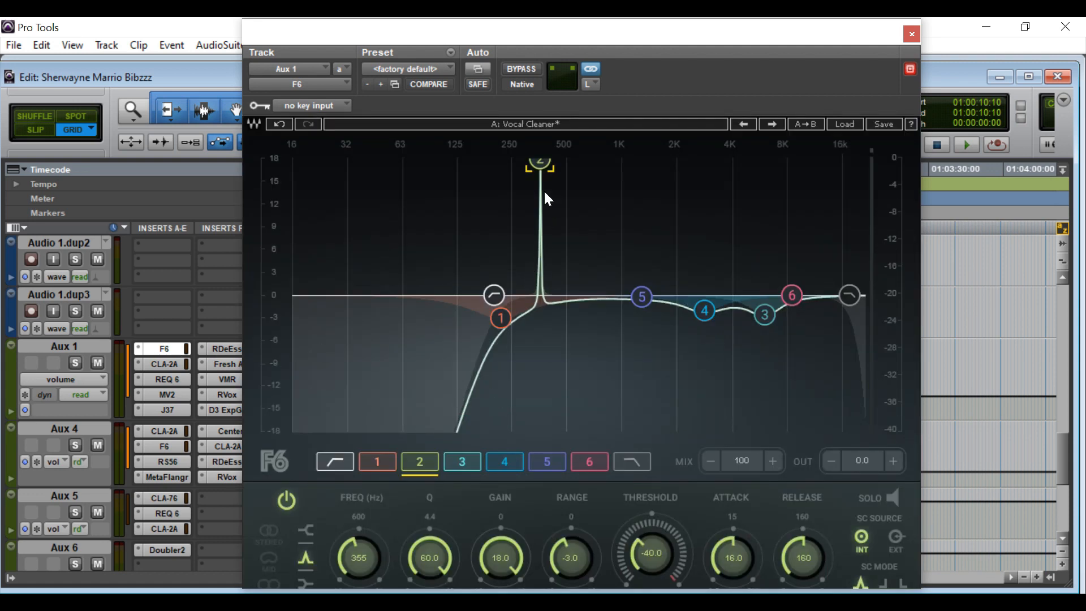
Cut Aux 1's F6 band 2 to -3.0 dB with a wide Q of 1.0, then close the EQ.
{"action": "left_click_drag", "start_coordinate": [509, 559], "coordinate": [510, 595]}
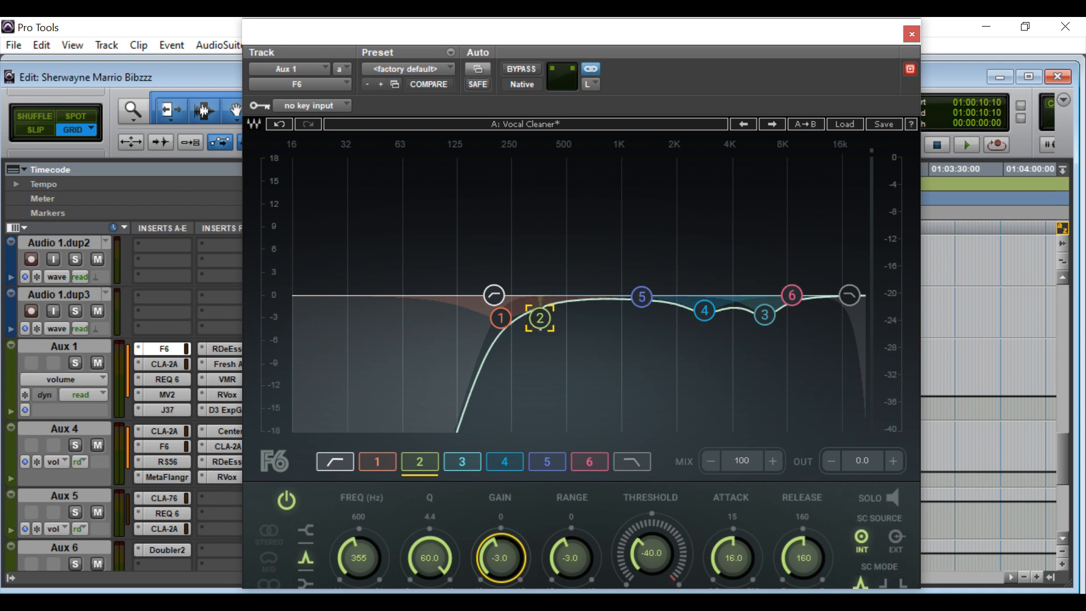
{"action": "left_click_drag", "start_coordinate": [423, 555], "coordinate": [423, 601]}
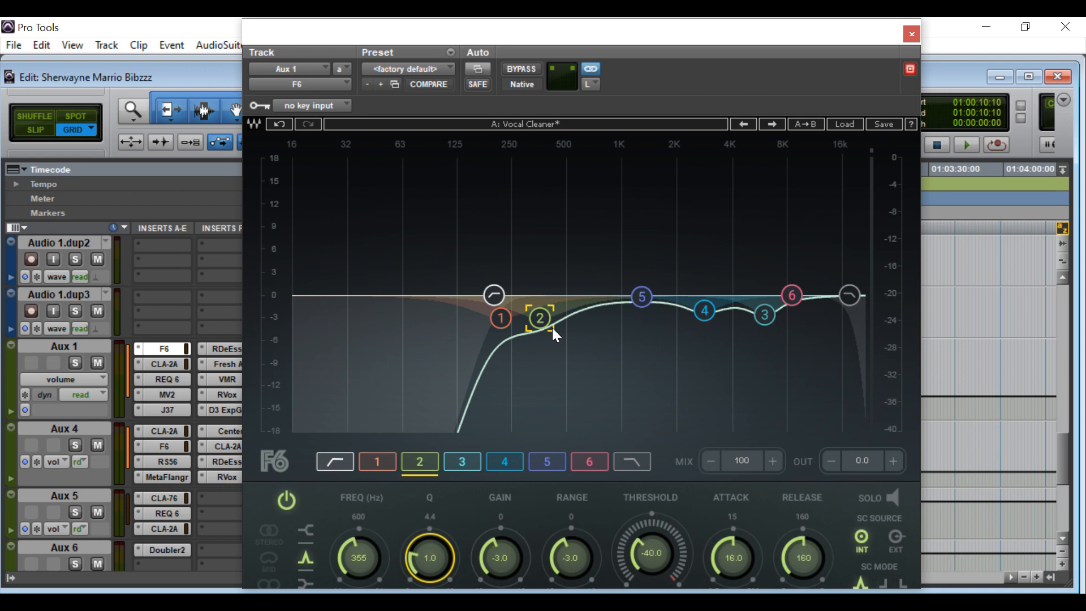
{"action": "left_click", "coordinate": [917, 35]}
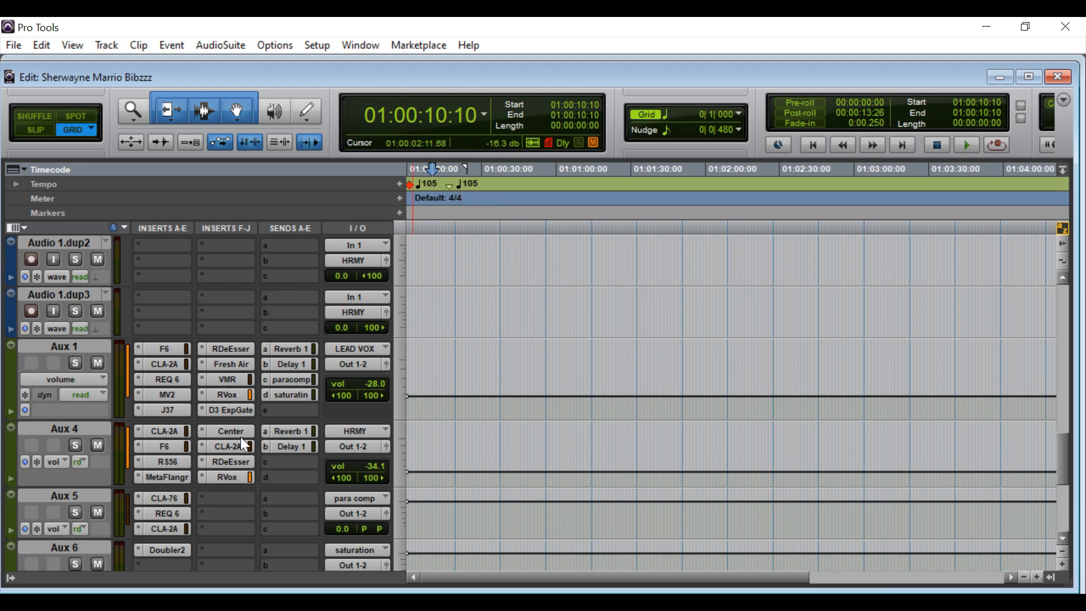
Raise Aux 1's CLA-2A HiFreq to 80.1, then bring up the bus's REQ 6 equaliser.
{"action": "left_click", "coordinate": [172, 363]}
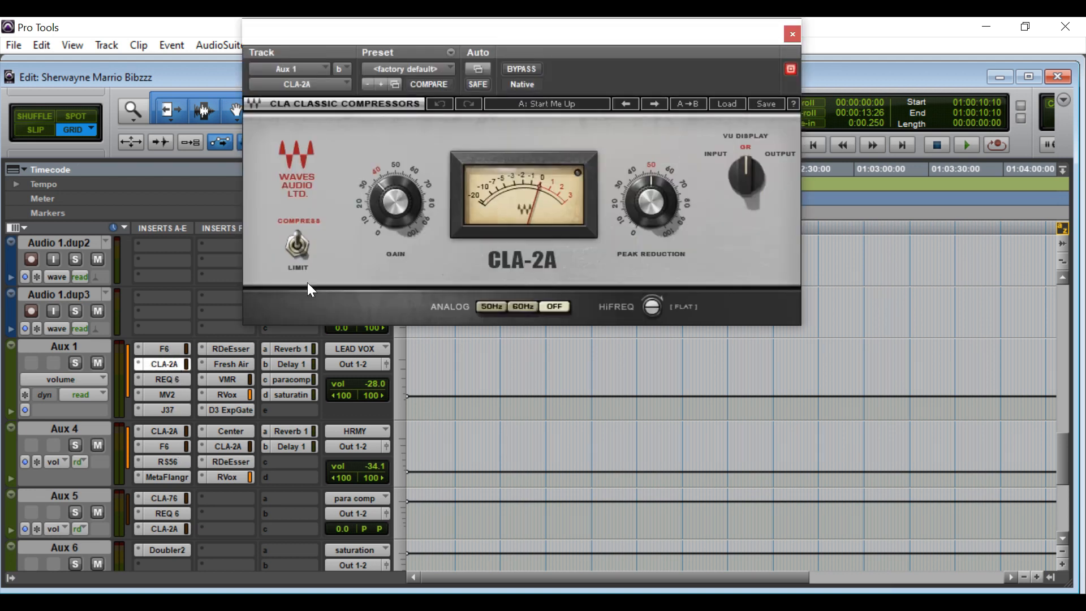
{"action": "mouse_move", "coordinate": [662, 196]}
{"action": "mouse_move", "coordinate": [647, 307]}
{"action": "left_click_drag", "start_coordinate": [654, 317], "coordinate": [660, 314]}
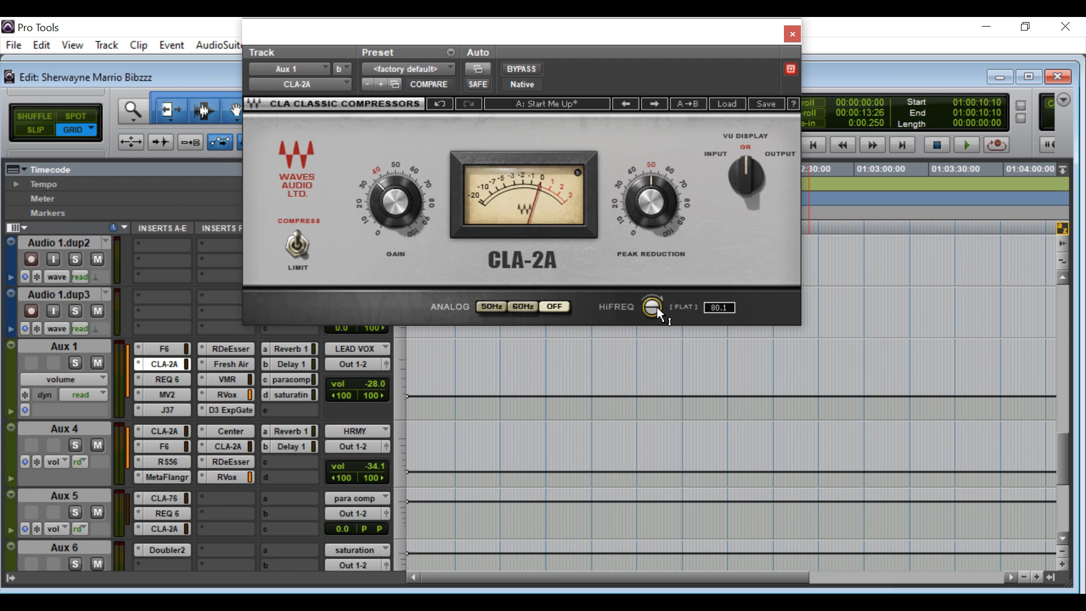
{"action": "left_click", "coordinate": [171, 378]}
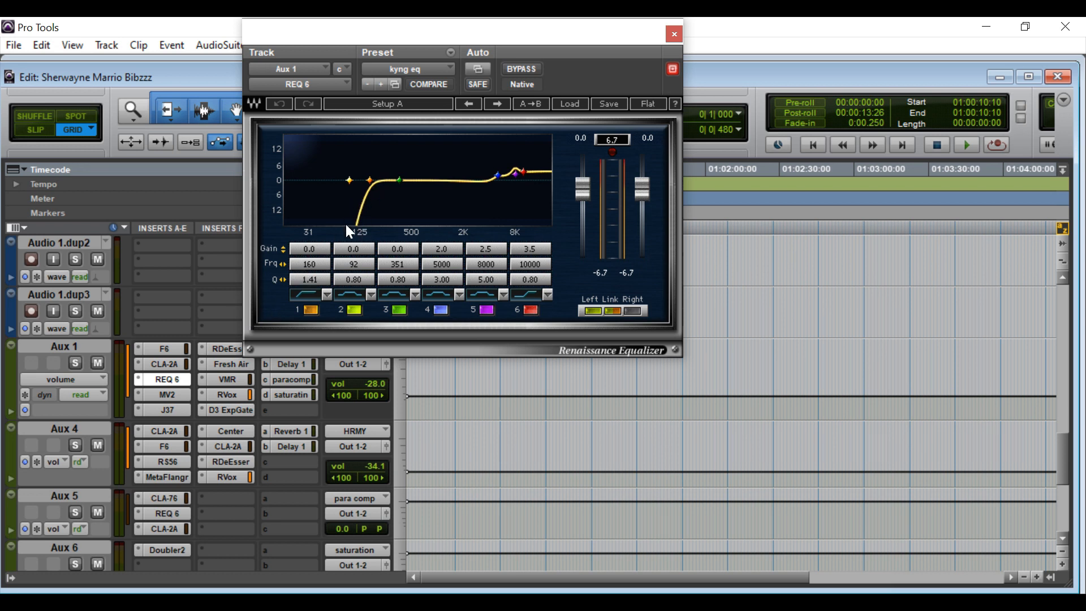
Inspect REQ 6's kyng eq bands (160 Hz, 5000 Hz, 8000 Hz, band 6 +3.5 dB), then close it.
{"action": "left_click", "coordinate": [314, 272]}
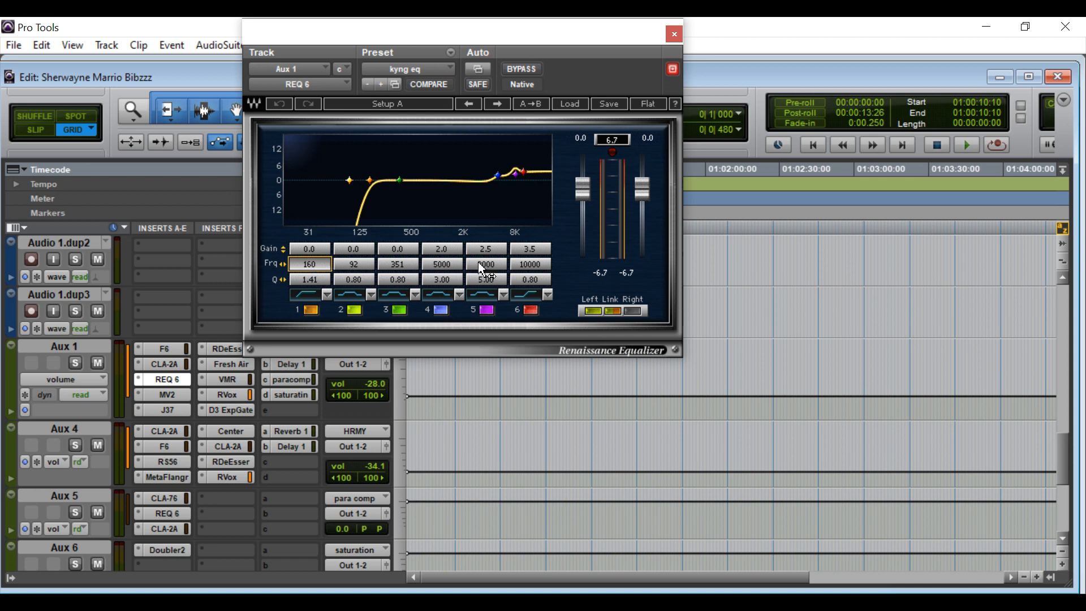
{"action": "left_click", "coordinate": [451, 269]}
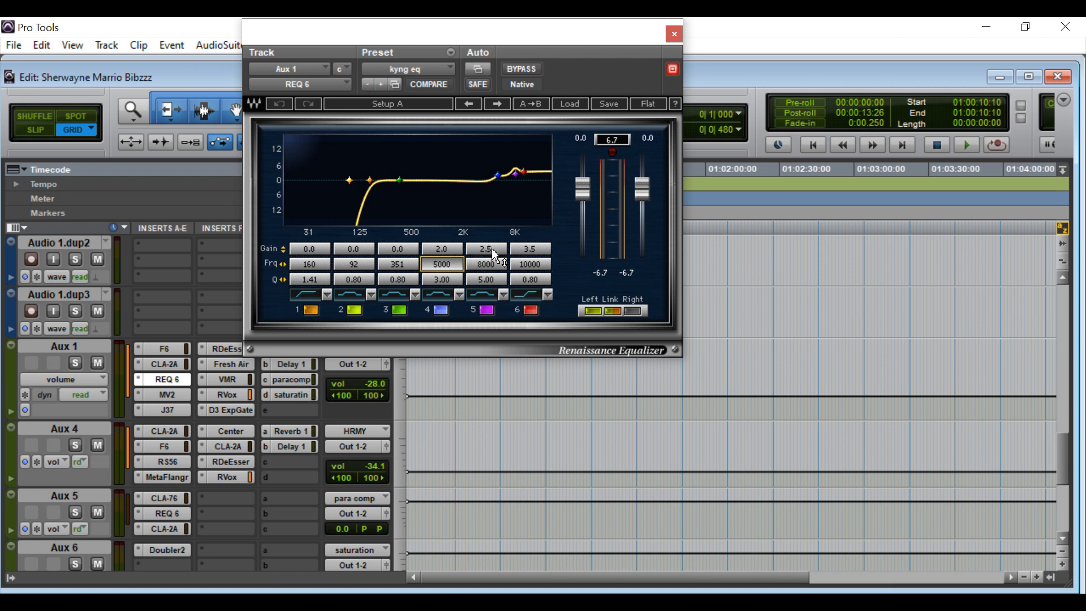
{"action": "left_click", "coordinate": [490, 266]}
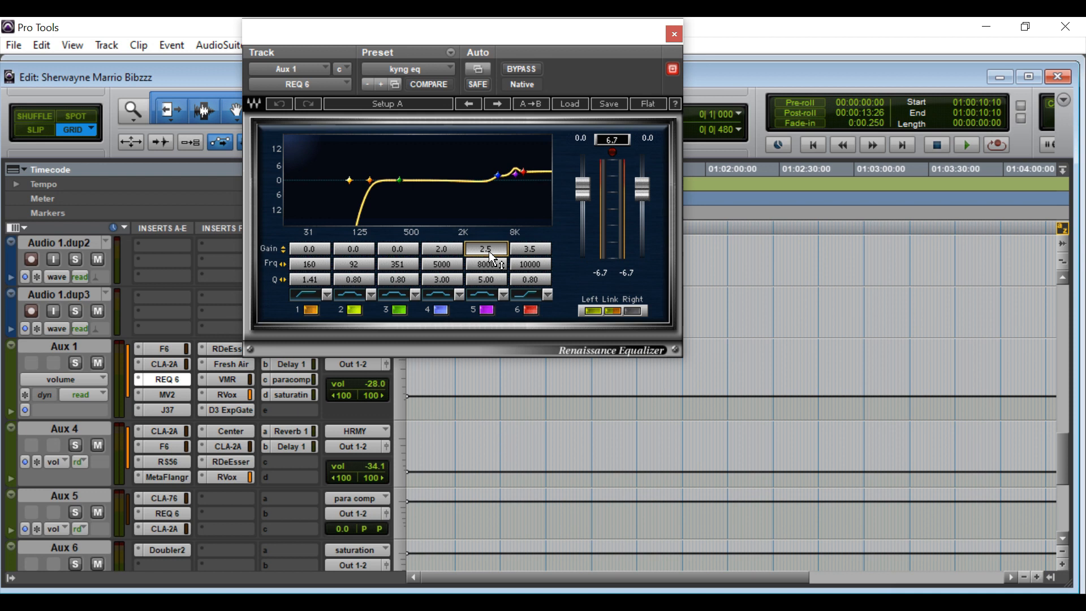
{"action": "left_click", "coordinate": [538, 249]}
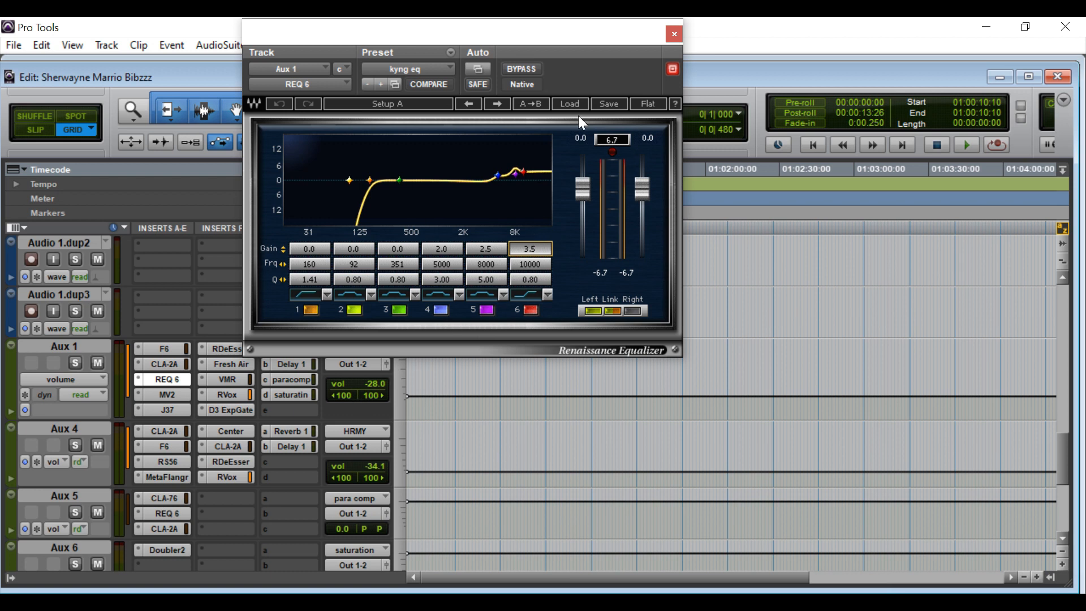
{"action": "left_click", "coordinate": [673, 34]}
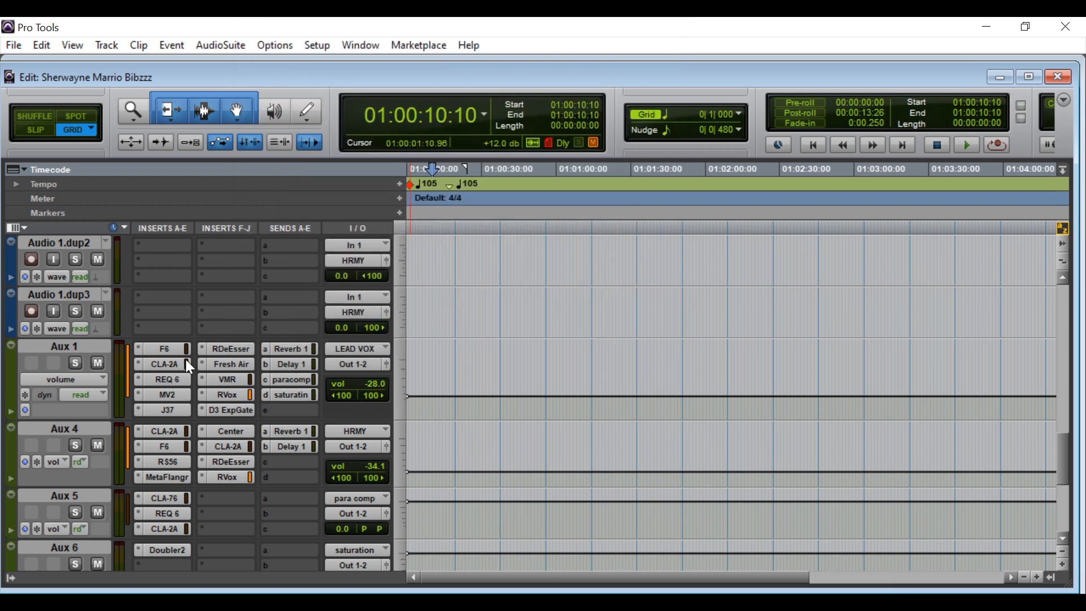
{"action": "left_click", "coordinate": [166, 395]}
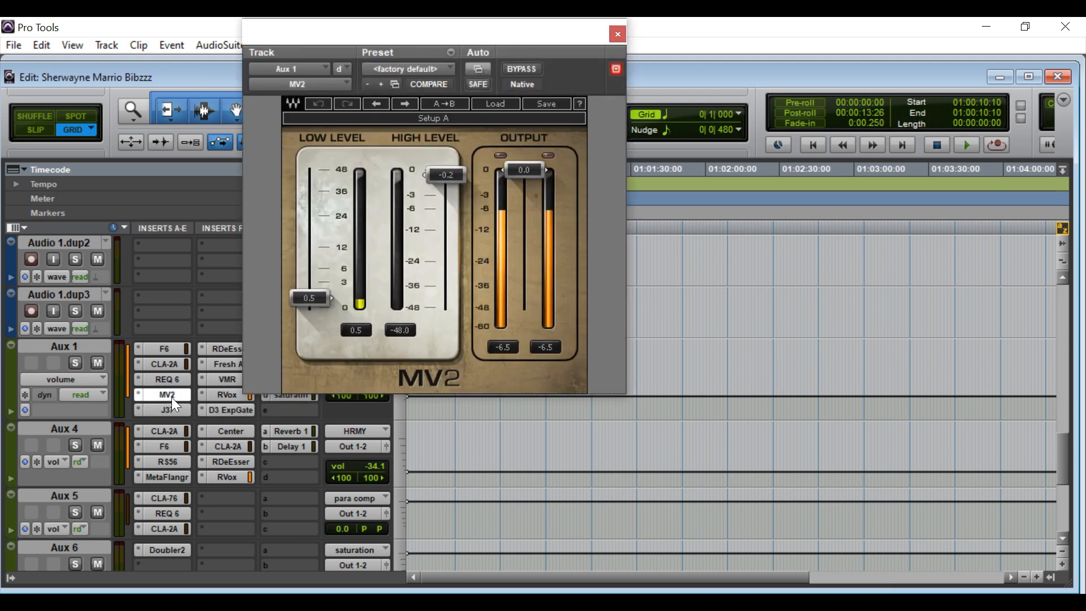
{"action": "left_click", "coordinate": [317, 294]}
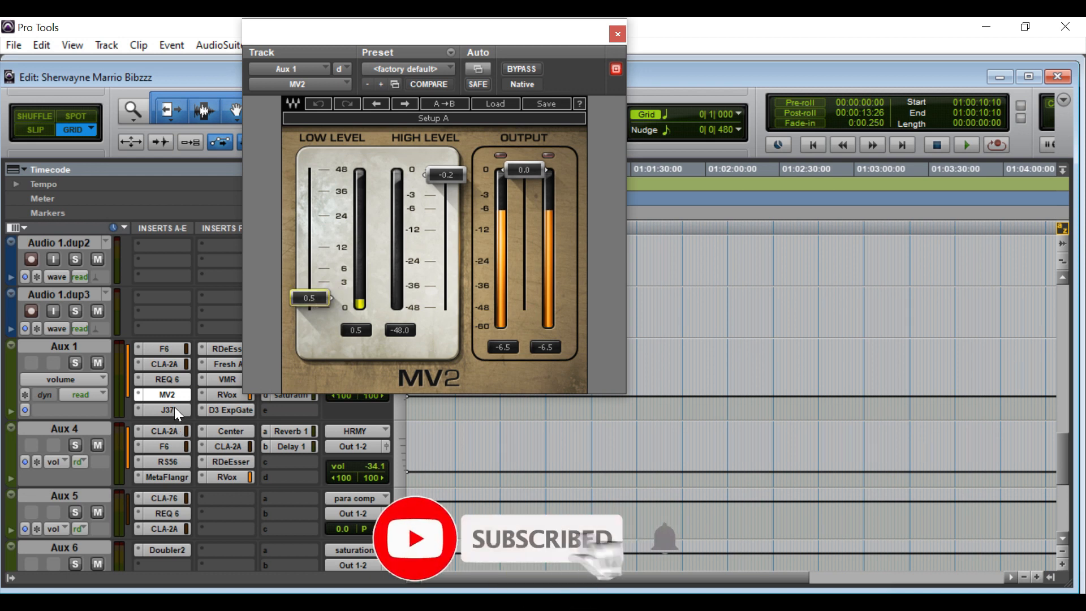
{"action": "left_click", "coordinate": [170, 409]}
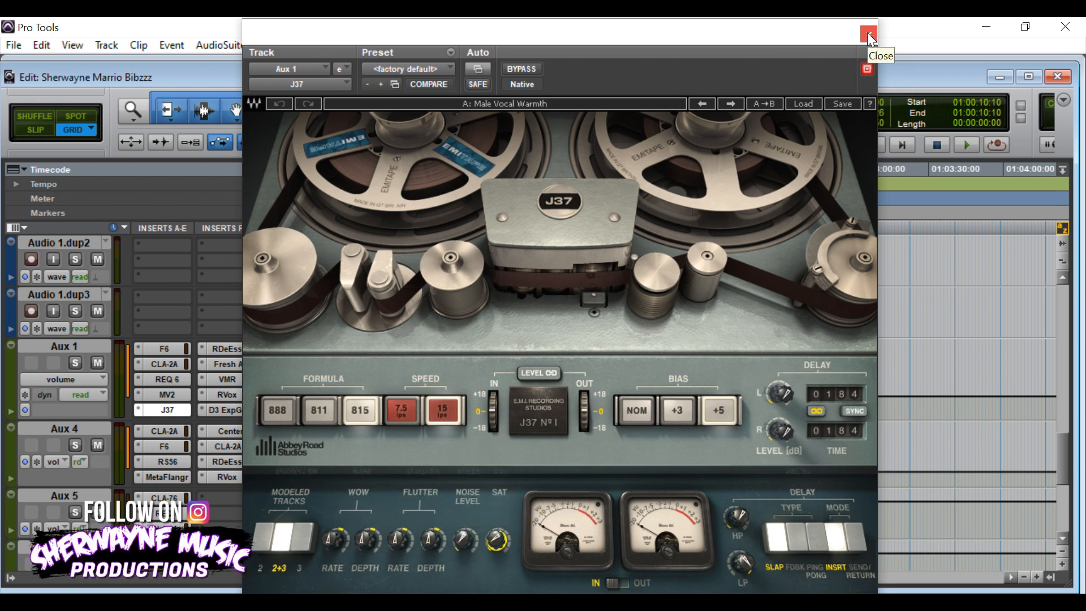
{"action": "left_click", "coordinate": [869, 33]}
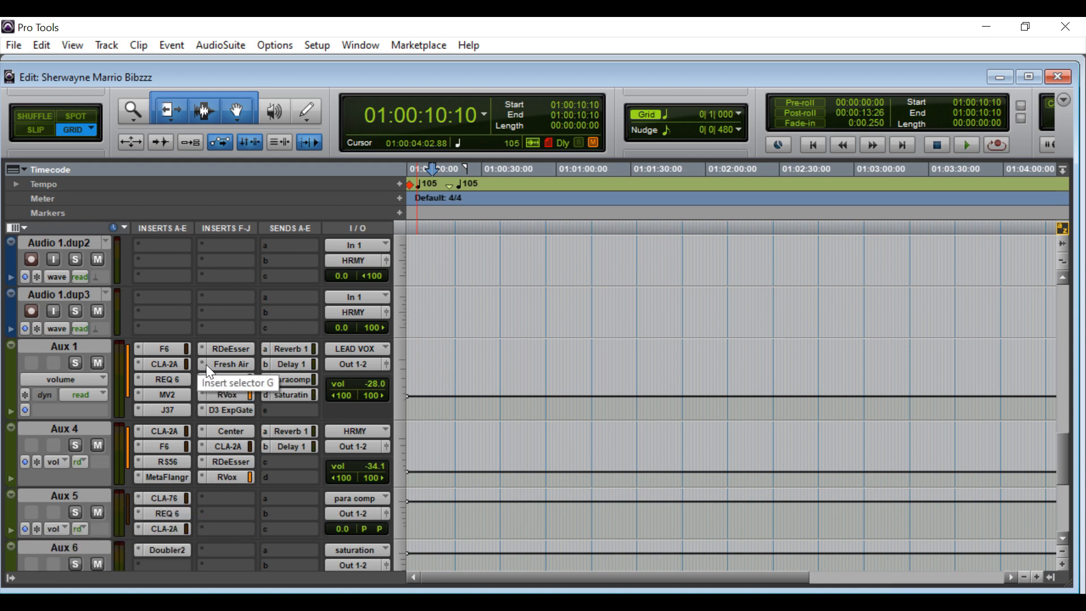
{"action": "left_click", "coordinate": [229, 349]}
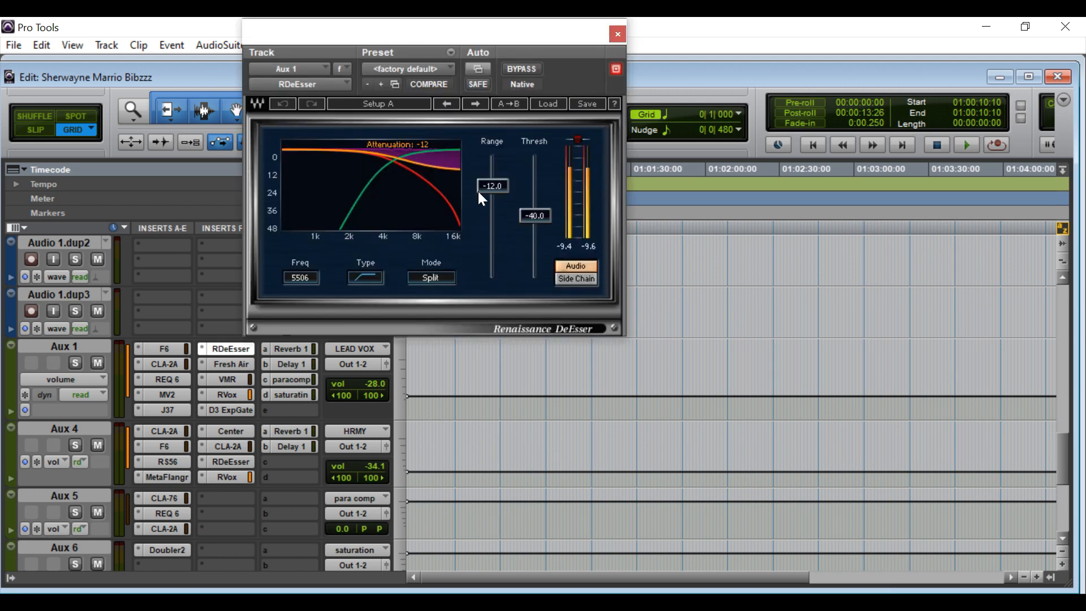
{"action": "left_click", "coordinate": [614, 37]}
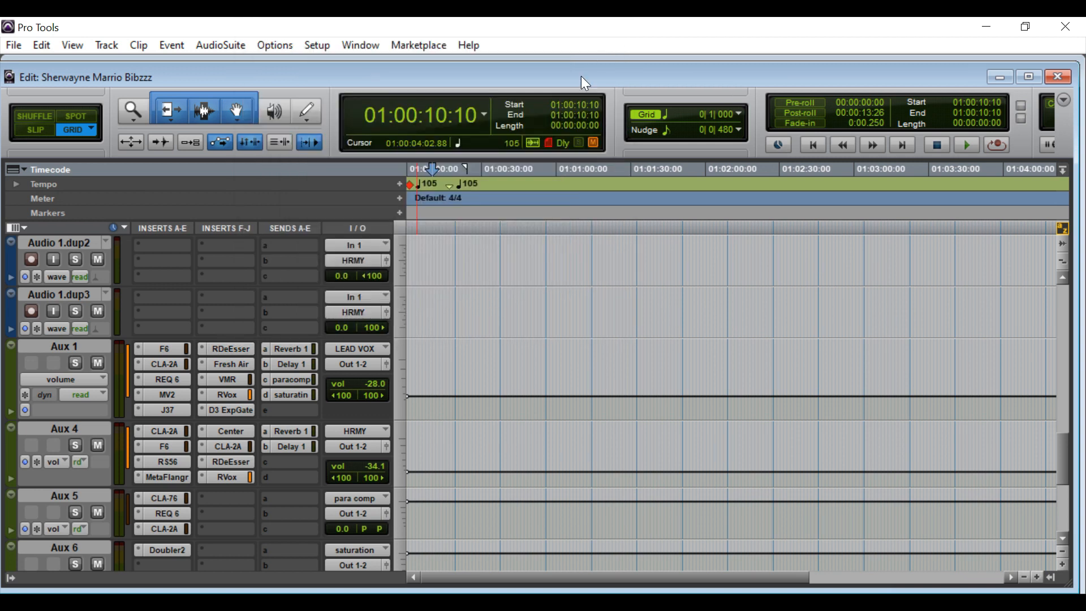
{"action": "left_click", "coordinate": [232, 365]}
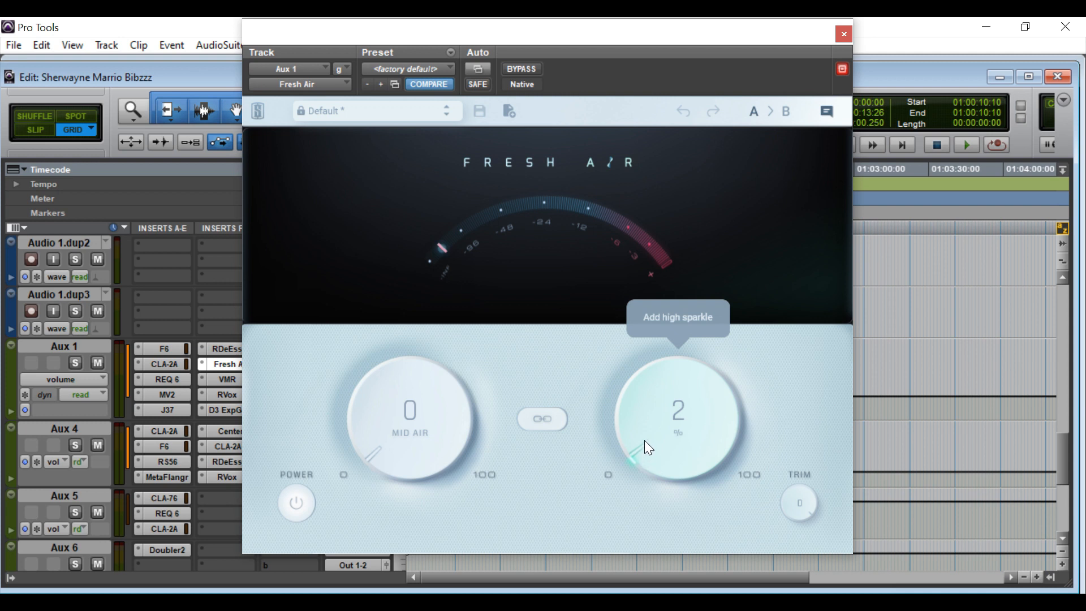
{"action": "left_click", "coordinate": [843, 35]}
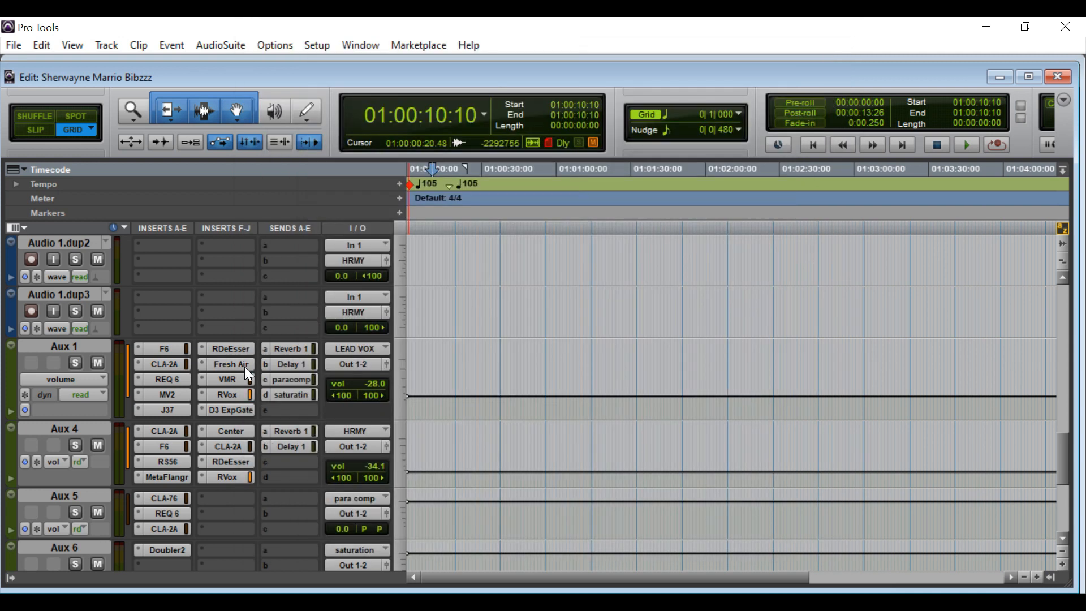
{"action": "left_click", "coordinate": [218, 383]}
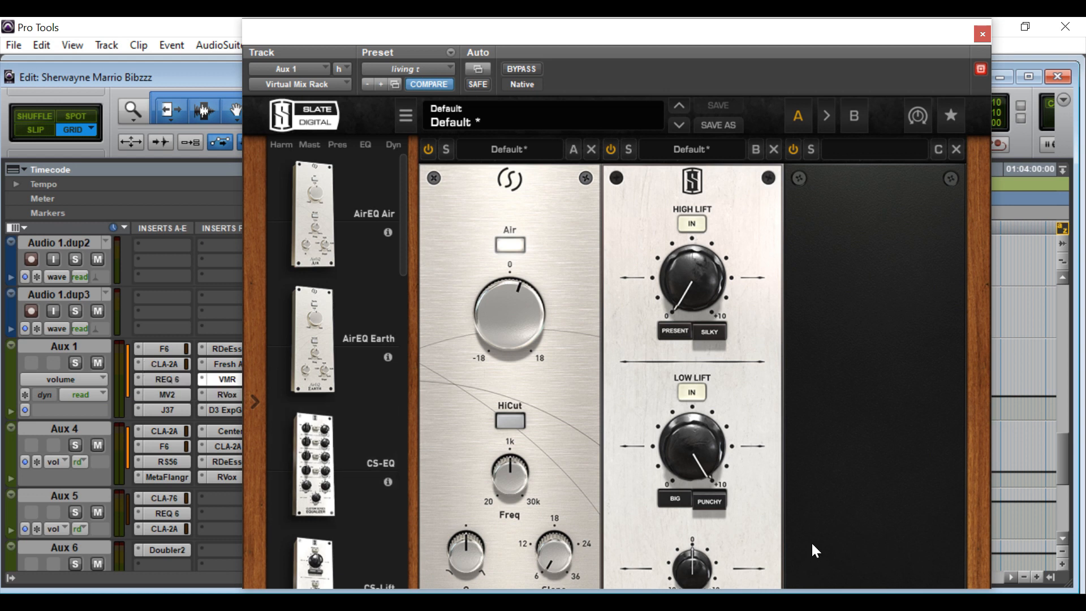
{"action": "left_click", "coordinate": [683, 502]}
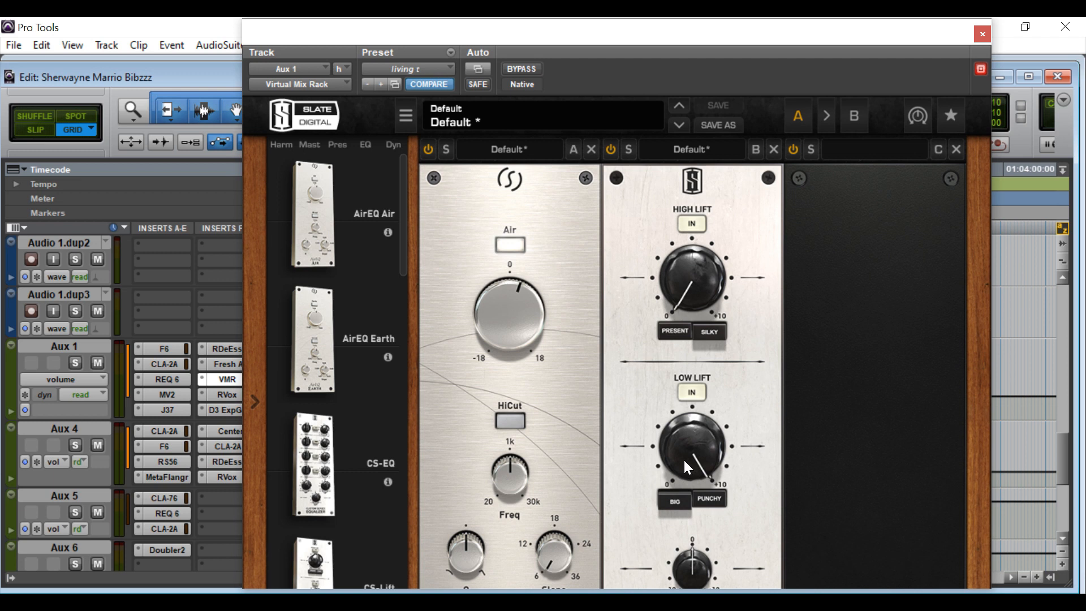
{"action": "left_click", "coordinate": [677, 497]}
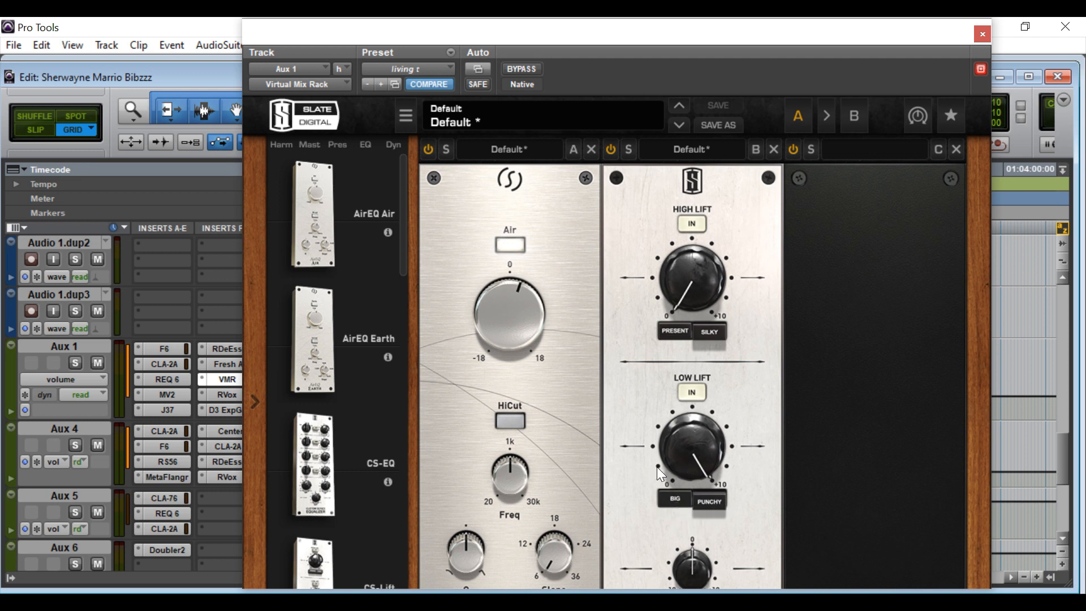
{"action": "mouse_move", "coordinate": [655, 447]}
{"action": "mouse_move", "coordinate": [693, 450]}
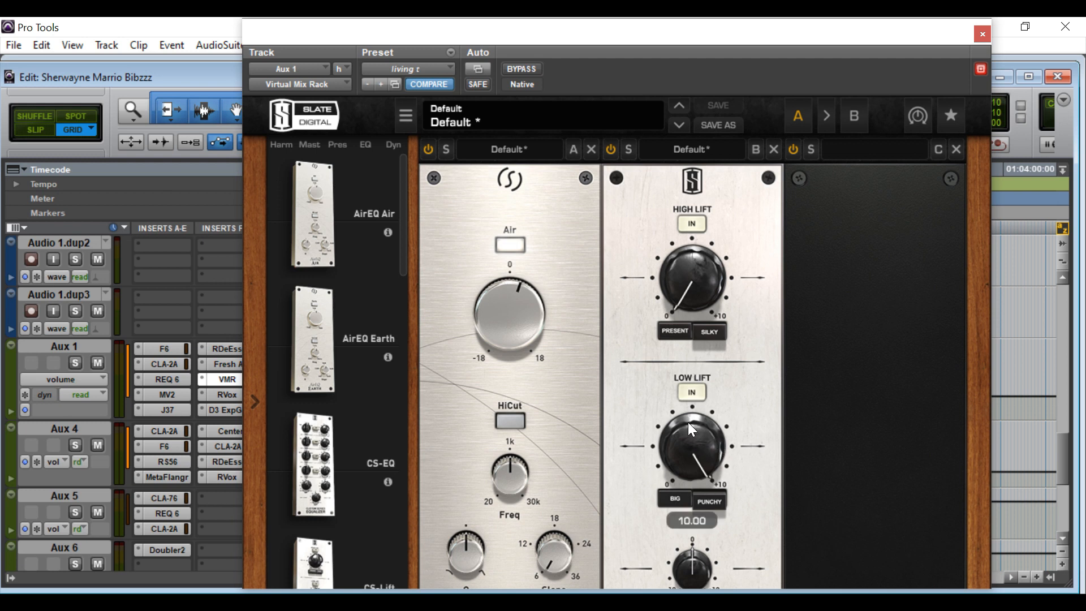
{"action": "left_click", "coordinate": [984, 34]}
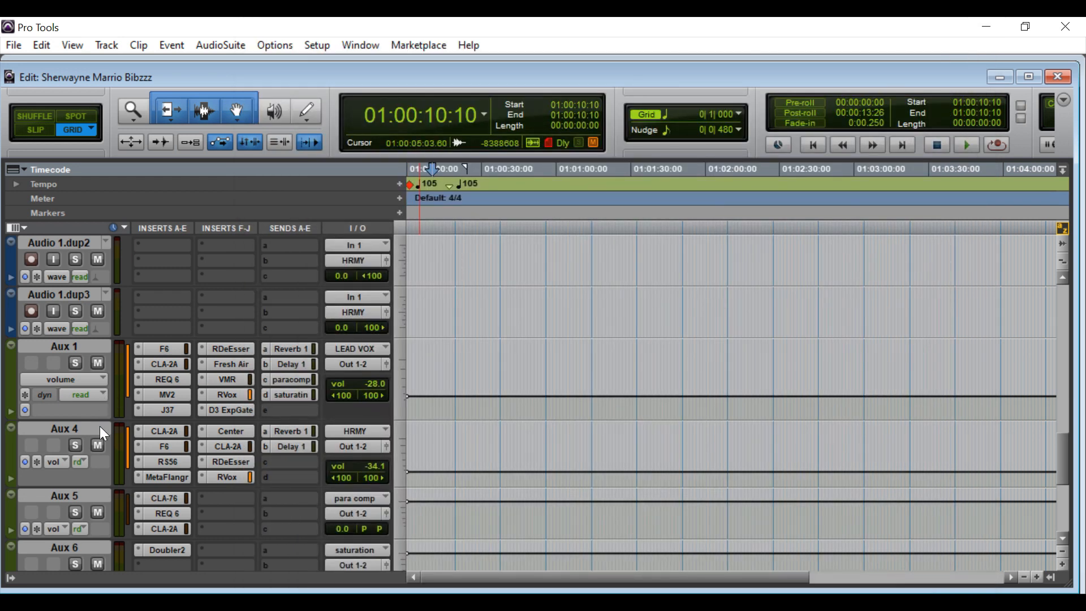
Review Aux 1's Renaissance Vox gate threshold and its Dyn3 Expander/Gate (-25 dB, 3:1), closing both.
{"action": "left_click", "coordinate": [222, 394]}
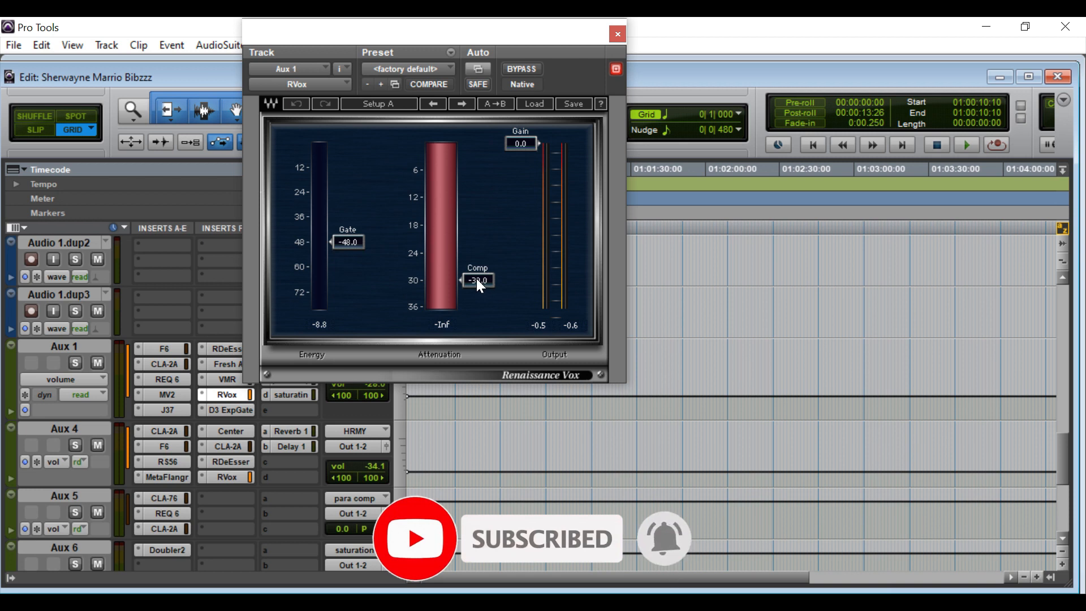
{"action": "left_click", "coordinate": [360, 242]}
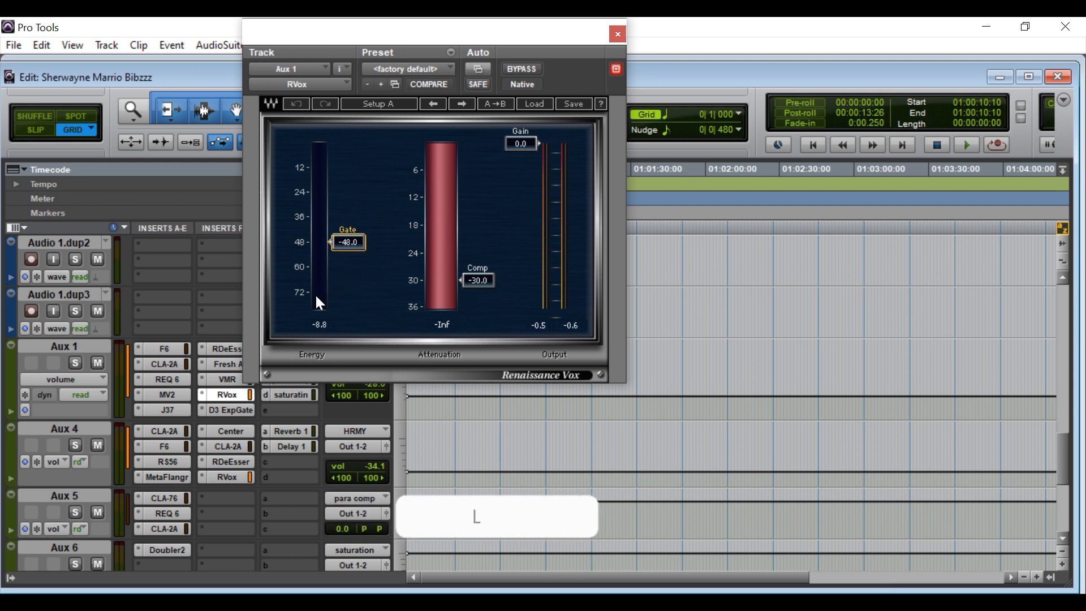
{"action": "left_click", "coordinate": [615, 35]}
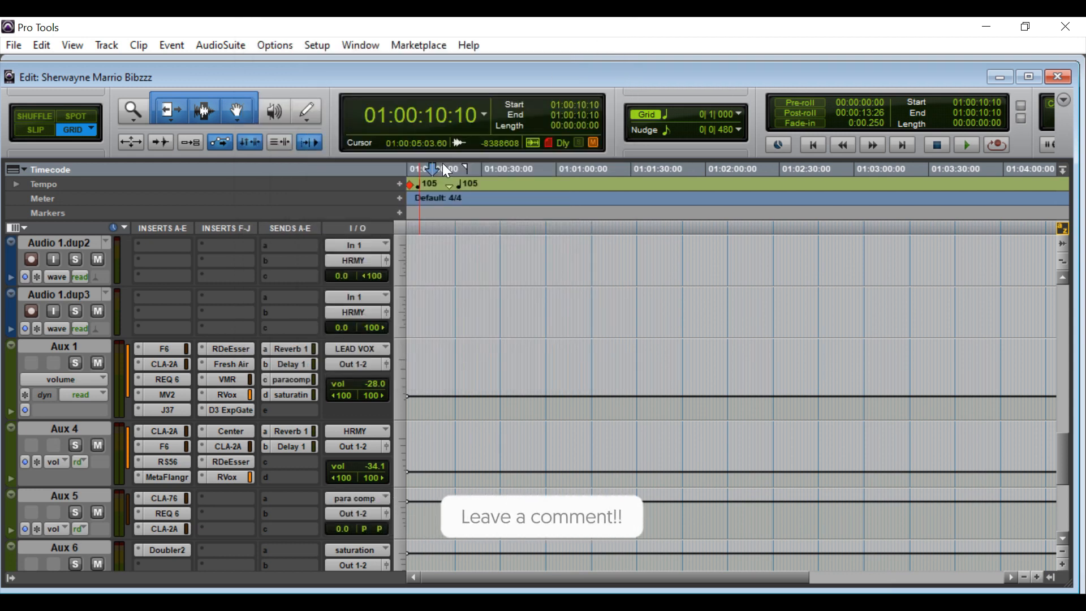
{"action": "left_click", "coordinate": [234, 412]}
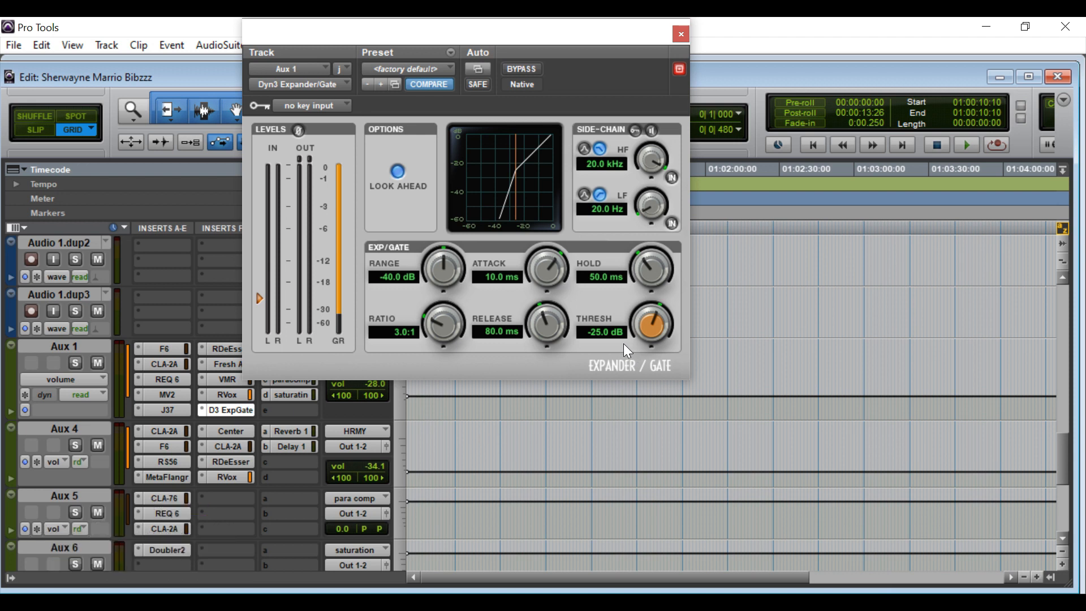
{"action": "left_click", "coordinate": [679, 35]}
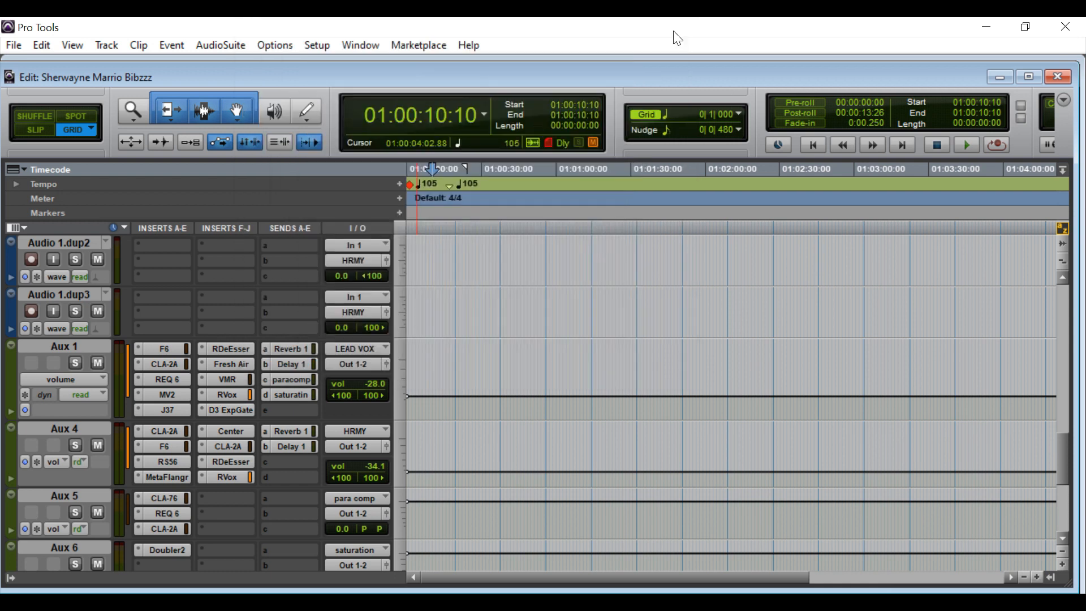
Check Aux 1's Reverb 1 send level, then open Aux 2's D-Verb Large Hall with 6.0 s decay.
{"action": "left_click", "coordinate": [296, 351]}
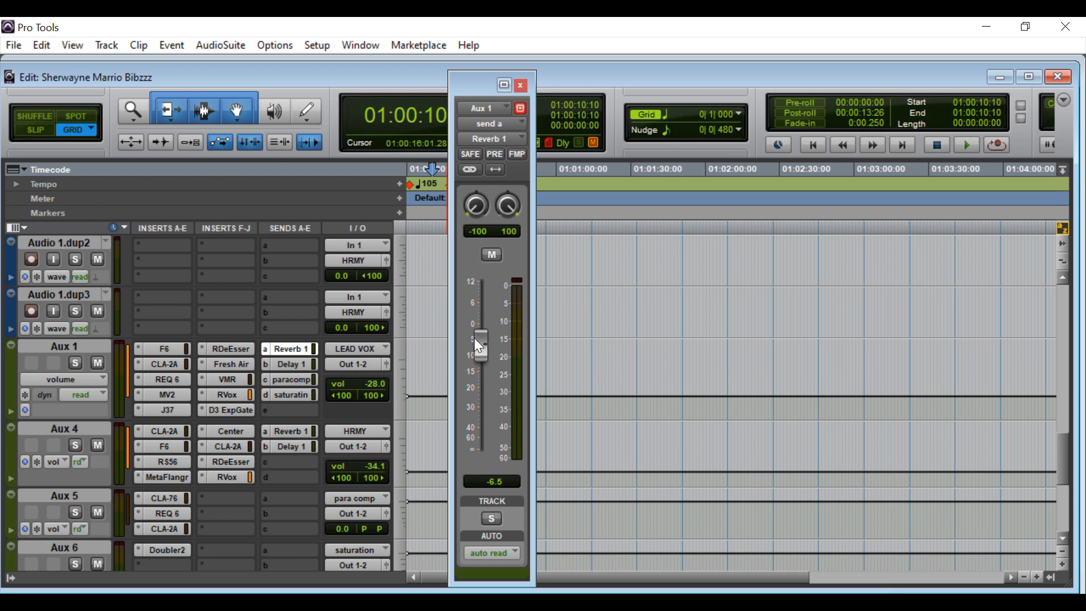
{"action": "left_click", "coordinate": [520, 85]}
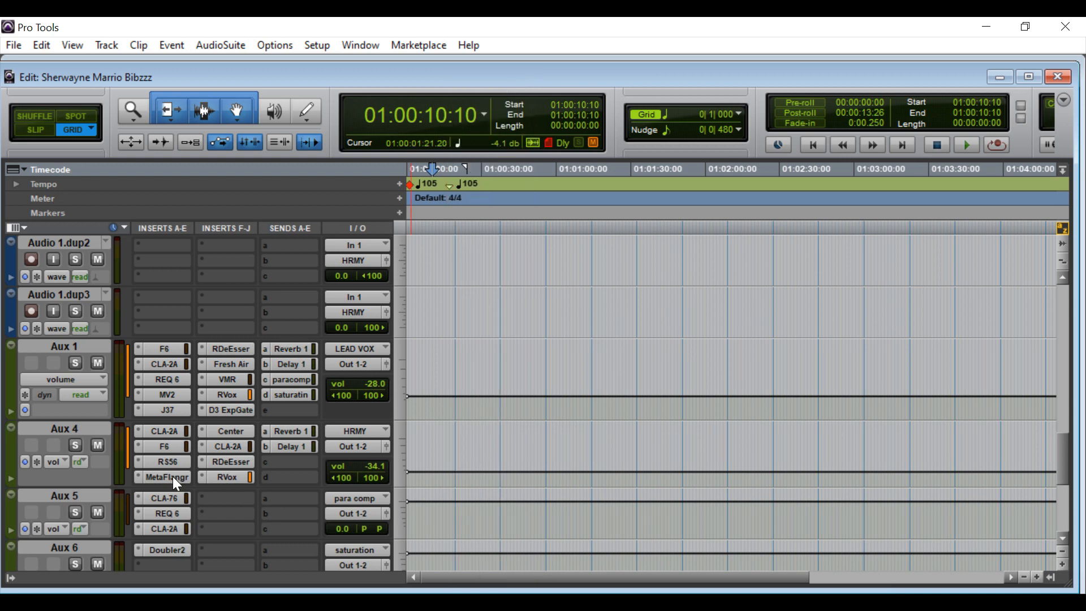
{"action": "scroll", "coordinate": [184, 460], "scroll_direction": "down", "scroll_amount": 1}
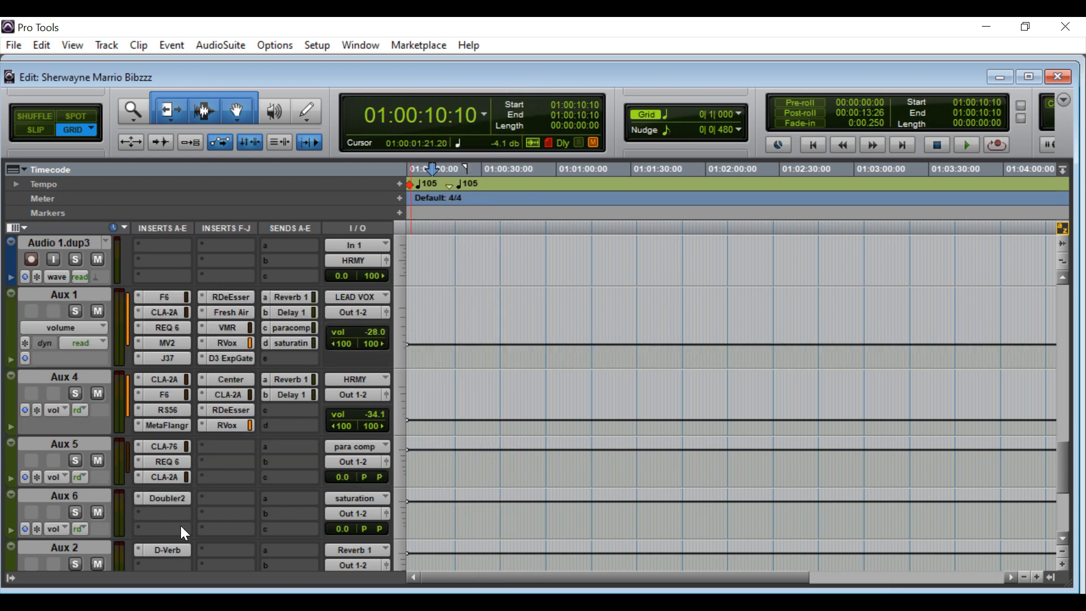
{"action": "left_click", "coordinate": [170, 549]}
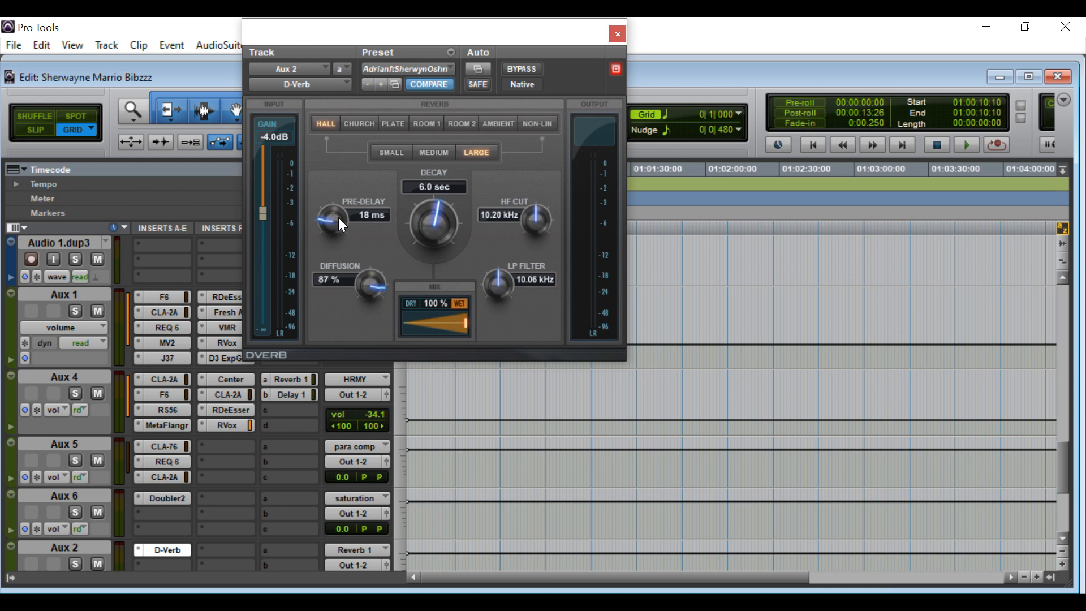
Close, reopen and review Aux 2's D-Verb Large Hall settings, then close it again.
{"action": "left_click", "coordinate": [619, 33]}
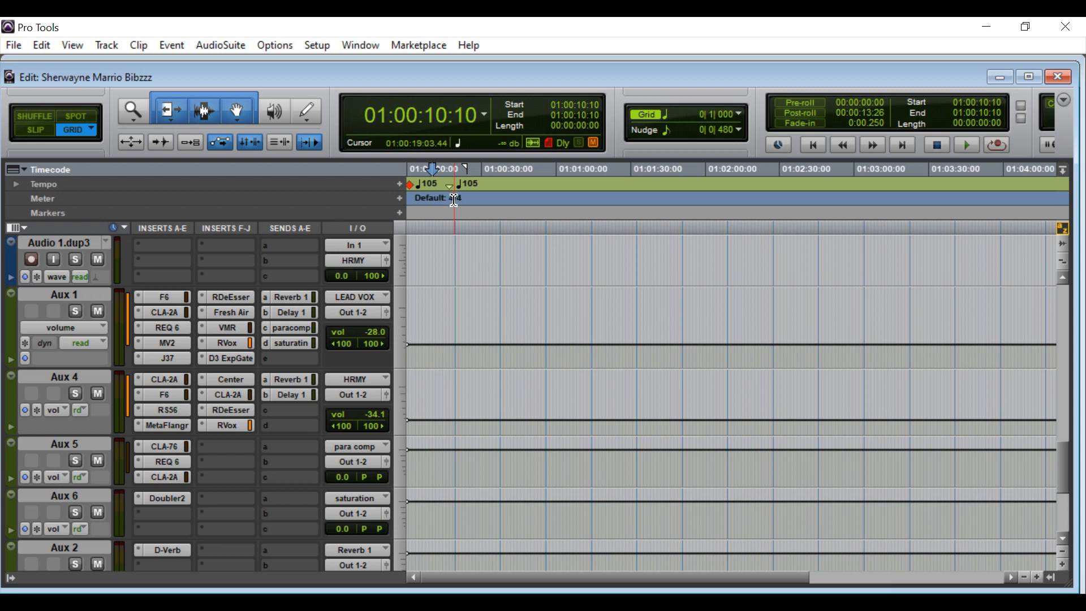
{"action": "left_click", "coordinate": [164, 552]}
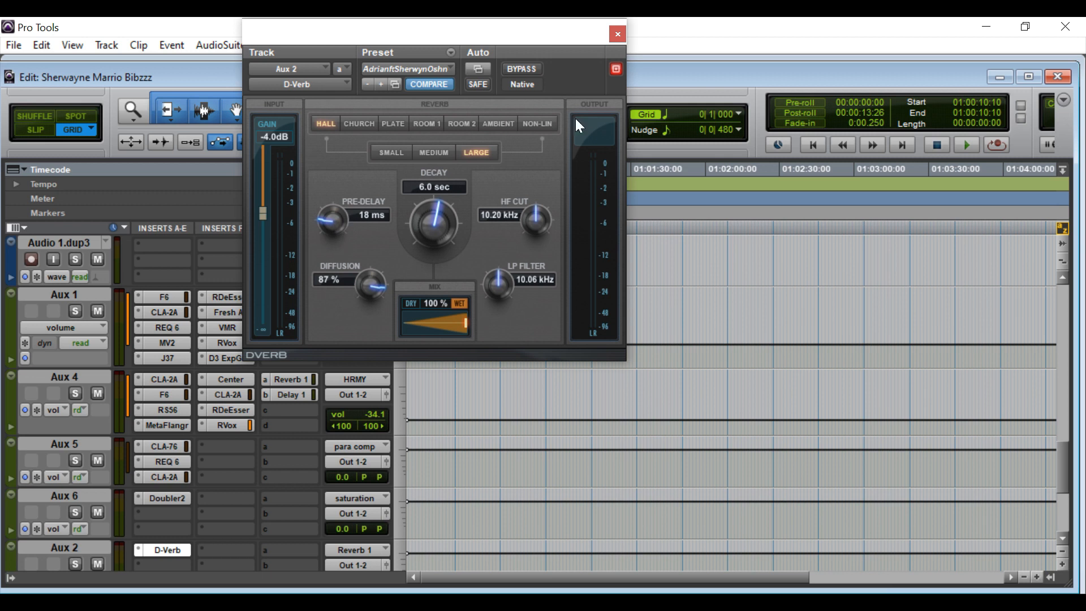
{"action": "left_click", "coordinate": [617, 34]}
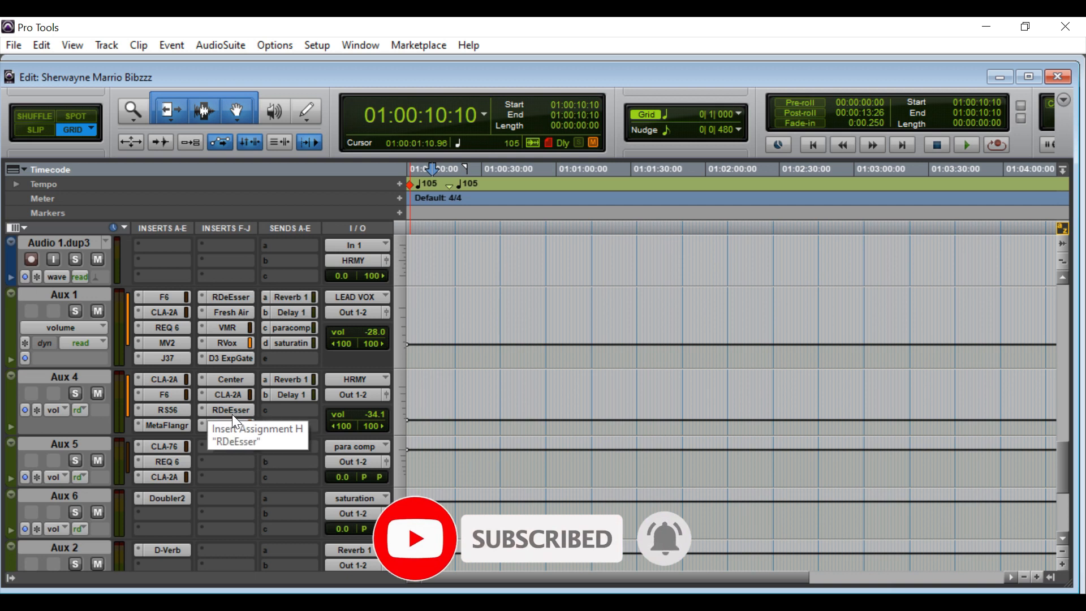
Check Aux 1's paracomp send, then show its Delay 1 send at -31.0.
{"action": "left_click", "coordinate": [291, 327]}
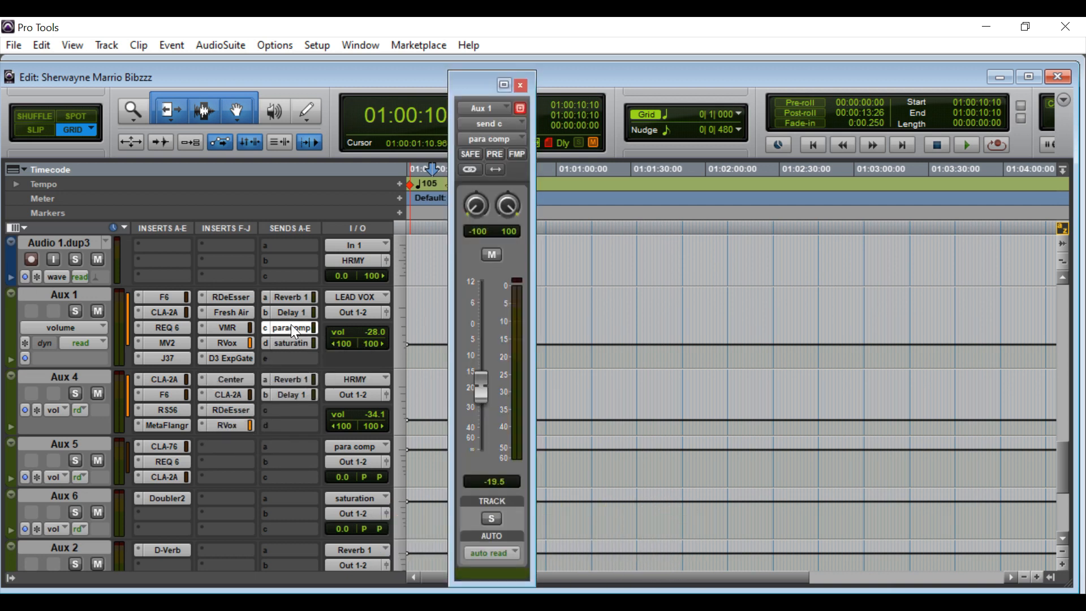
{"action": "left_click", "coordinate": [291, 312]}
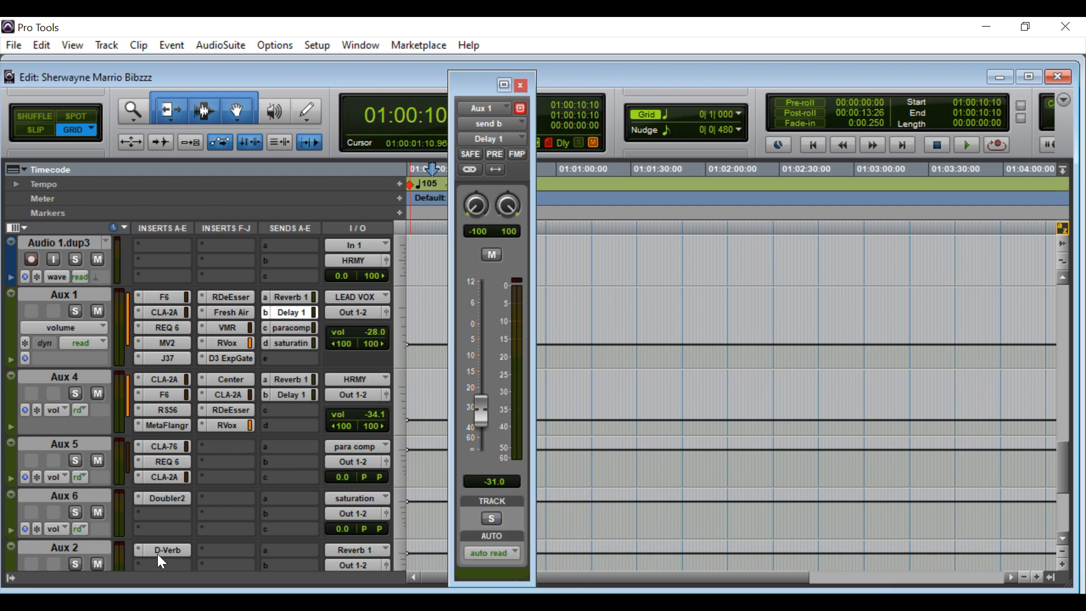
{"action": "scroll", "coordinate": [164, 520], "scroll_direction": "down", "scroll_amount": 3}
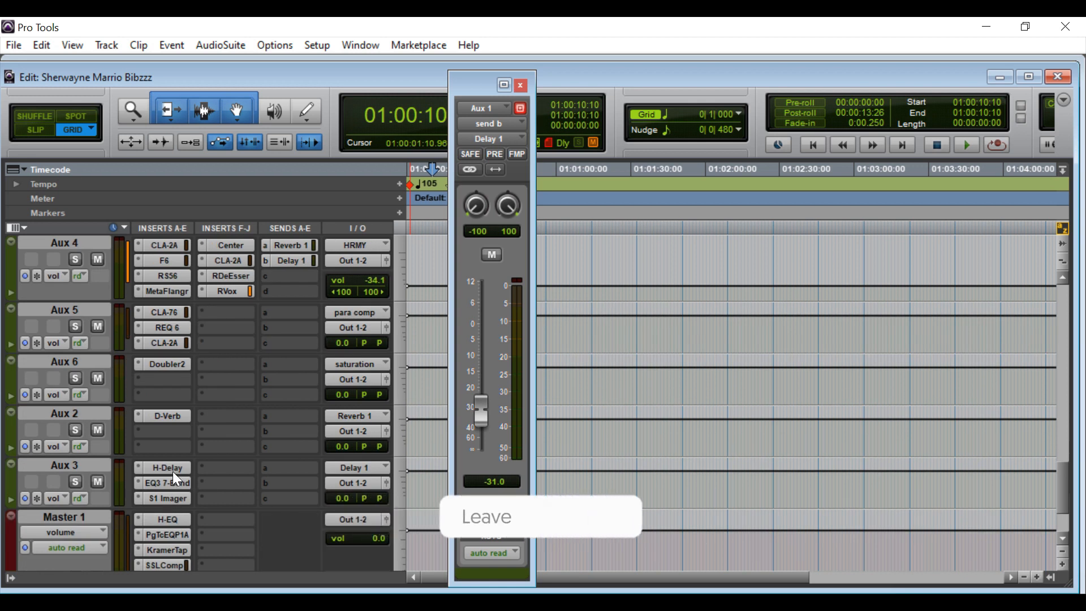
Review Aux 3's H-Delay, EQ3 7-Band and S1 Imager settings, closing each.
{"action": "left_click", "coordinate": [172, 470]}
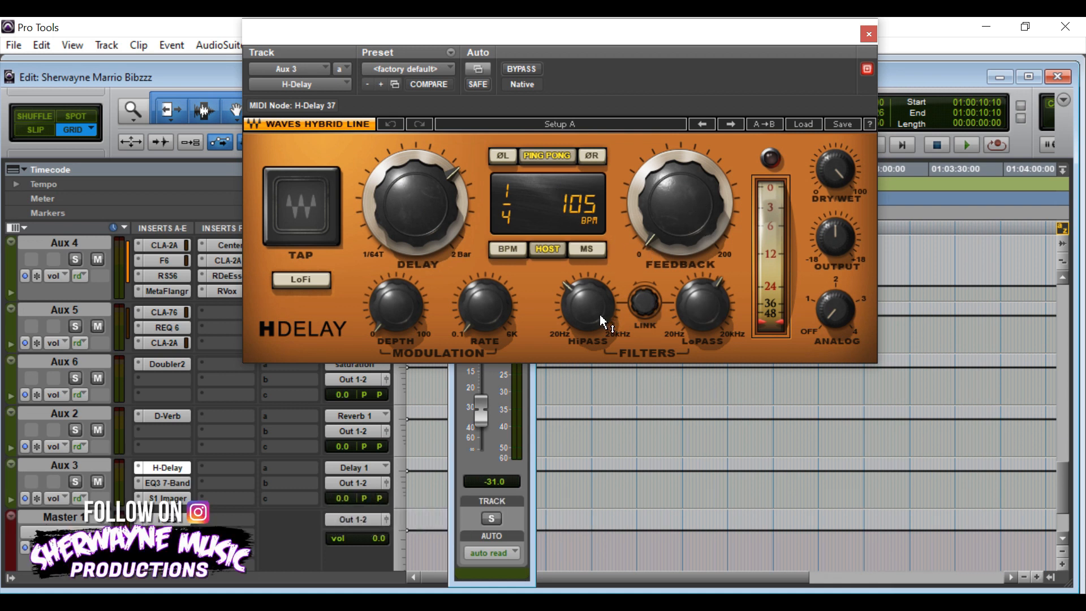
{"action": "left_click", "coordinate": [165, 486]}
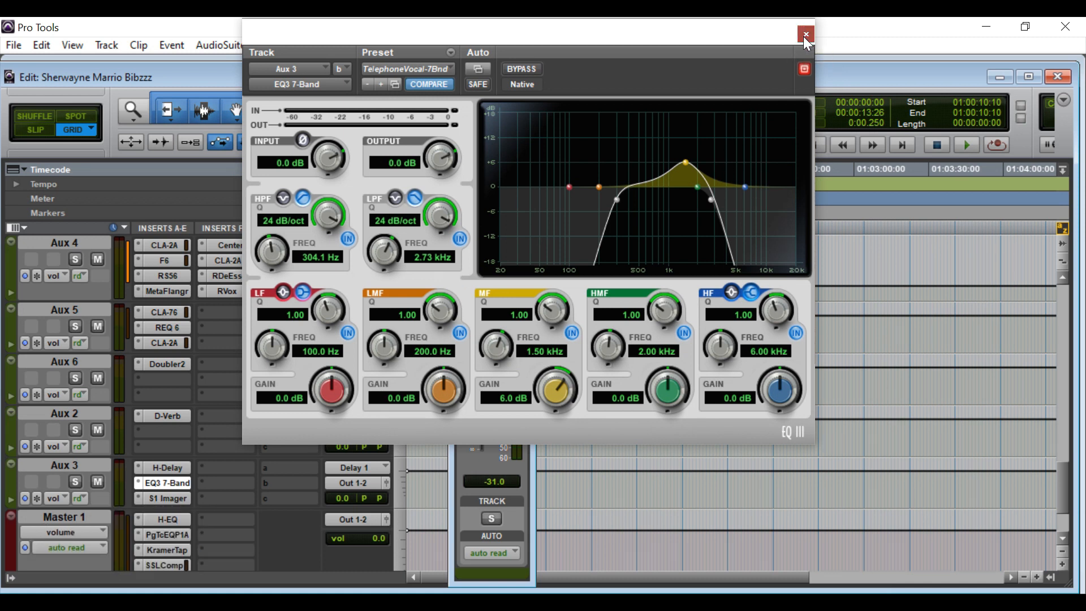
{"action": "left_click", "coordinate": [805, 35]}
{"action": "left_click", "coordinate": [150, 498]}
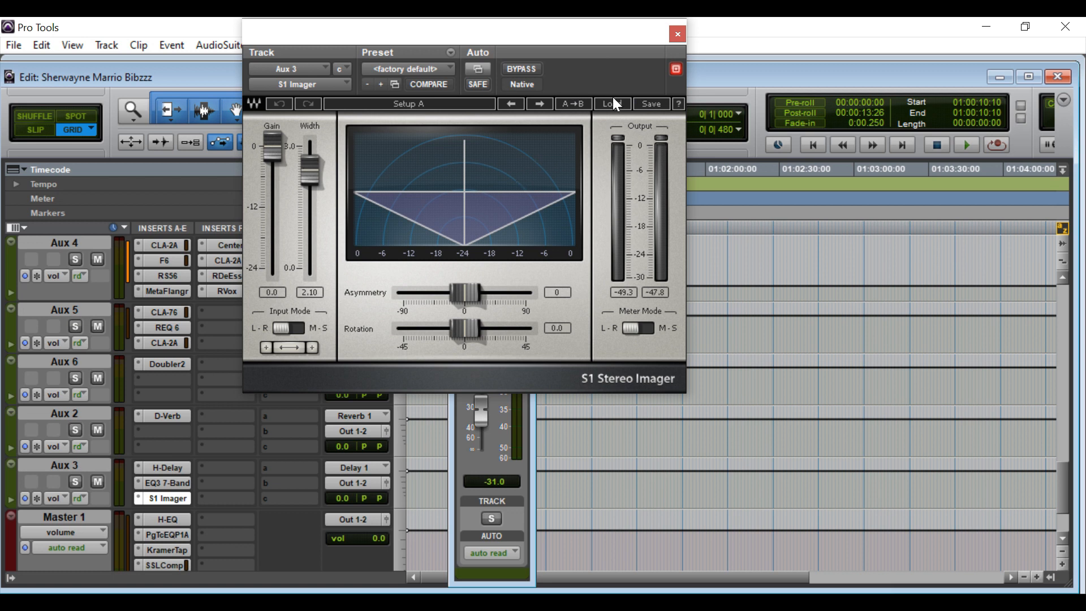
{"action": "left_click", "coordinate": [677, 34]}
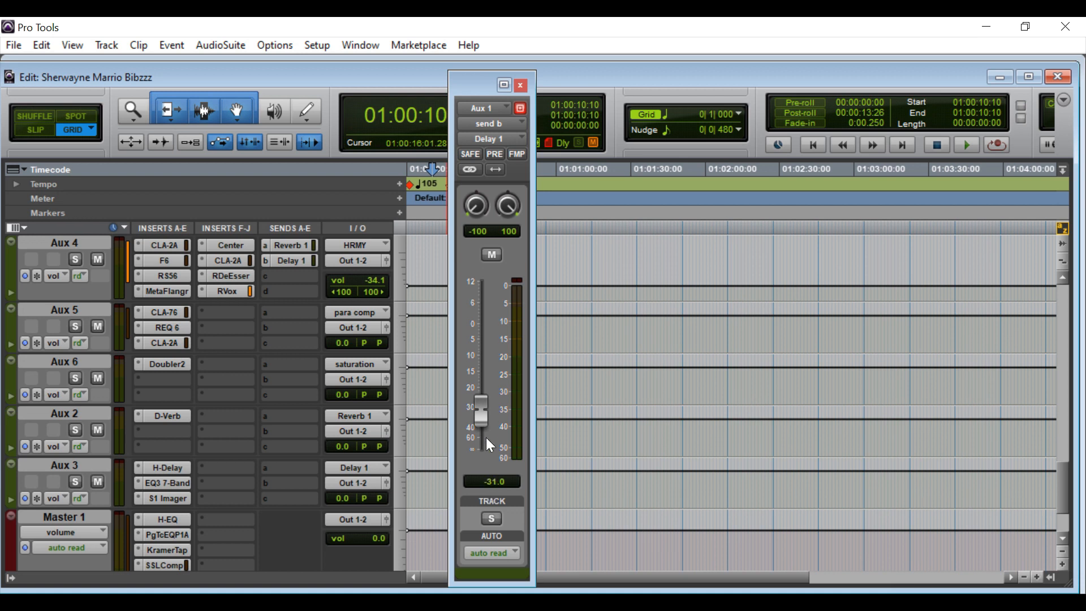
Close the send window and audition a short stretch of the mix from the top.
{"action": "left_click", "coordinate": [524, 86]}
{"action": "scroll", "coordinate": [304, 365], "scroll_direction": "up", "scroll_amount": 2}
{"action": "scroll", "coordinate": [306, 366], "scroll_direction": "up", "scroll_amount": 1}
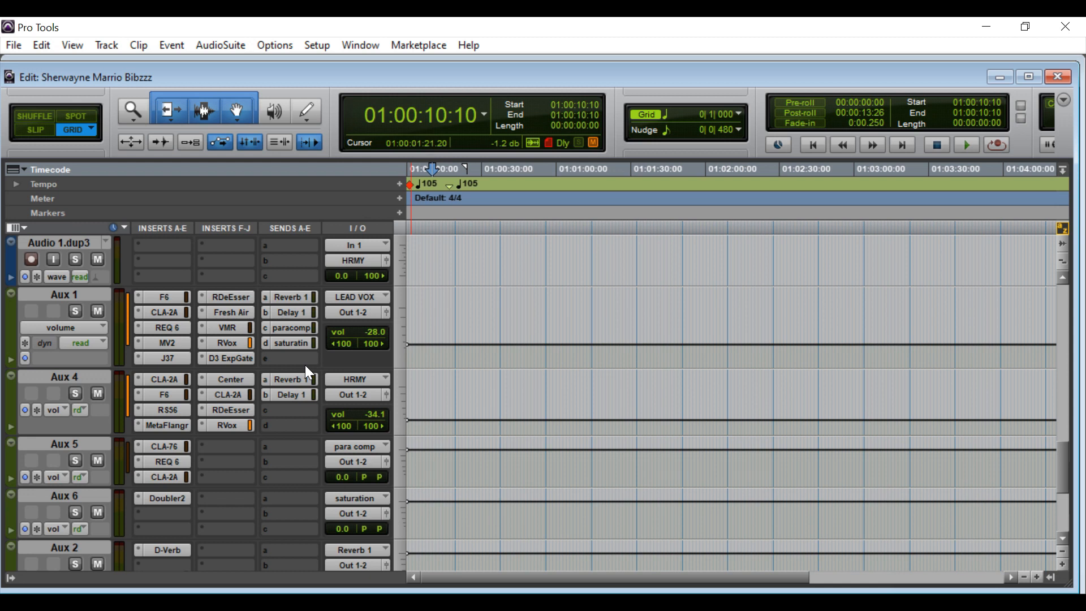
{"action": "key", "text": "space"}
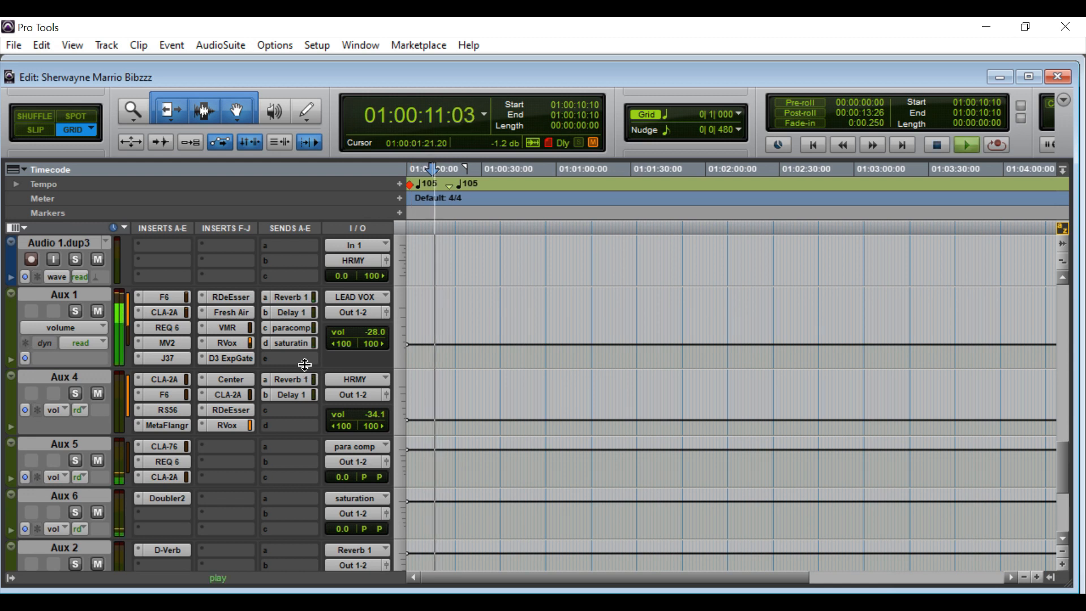
{"action": "key", "text": "space"}
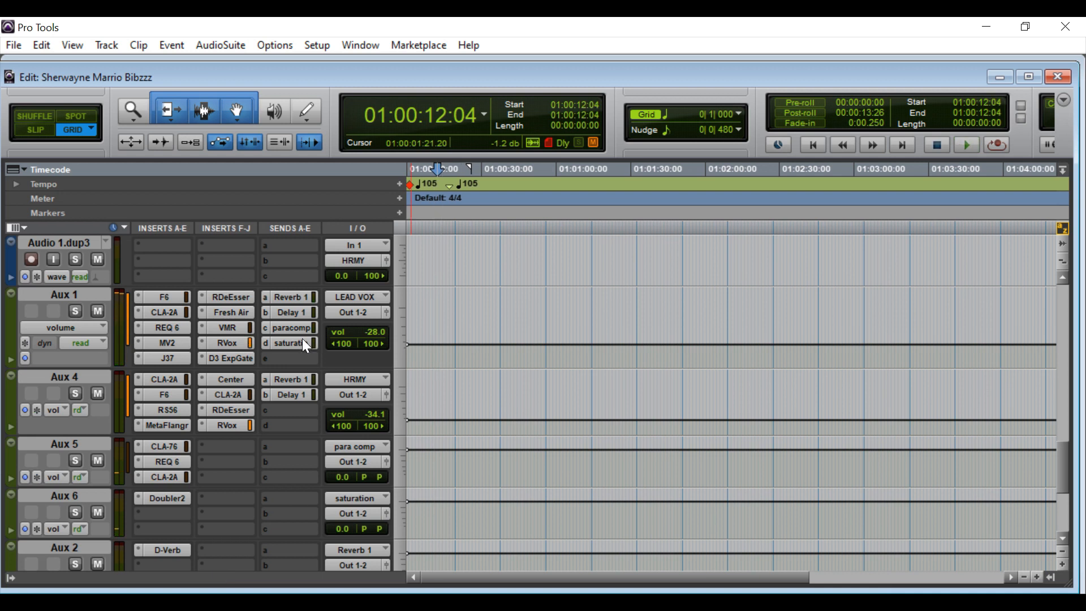
Check Aux 1's expander/gate and its paracomp send at -19.5, closing both windows.
{"action": "left_click", "coordinate": [235, 361]}
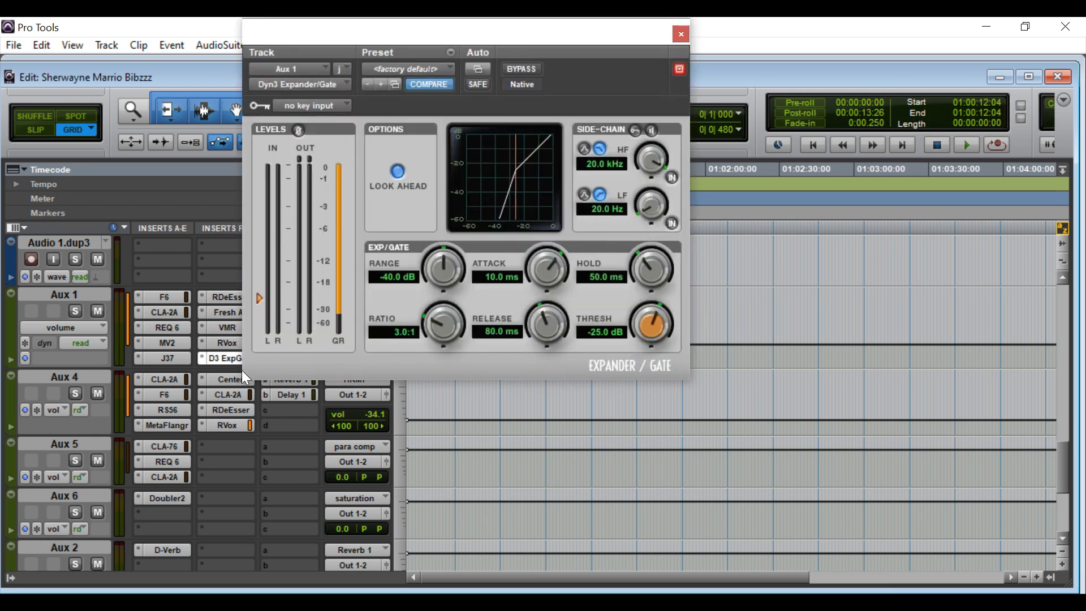
{"action": "left_click", "coordinate": [681, 34]}
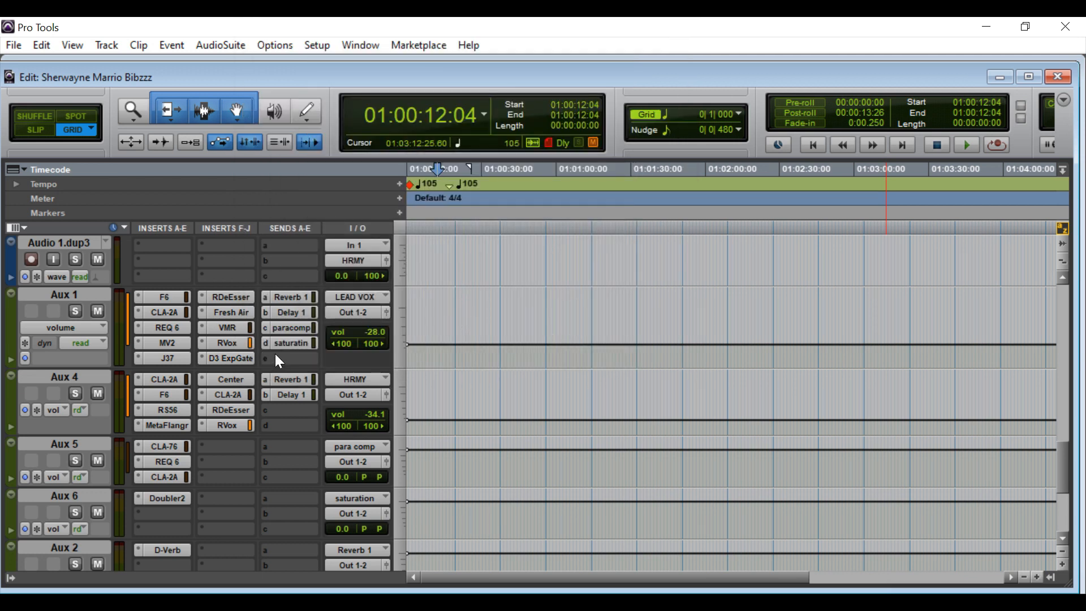
{"action": "left_click", "coordinate": [293, 329]}
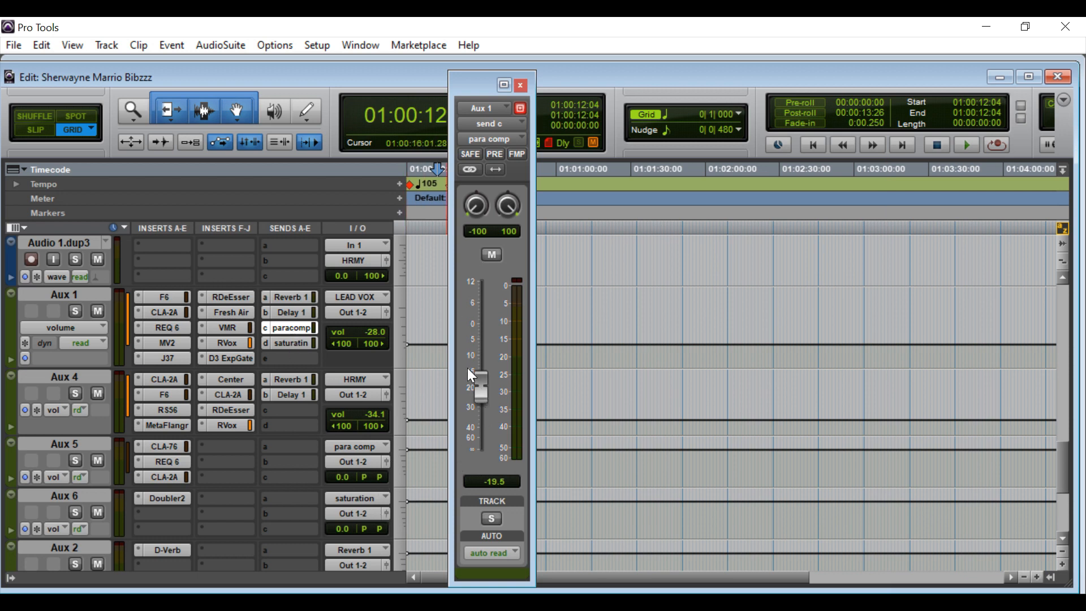
{"action": "left_click", "coordinate": [521, 86]}
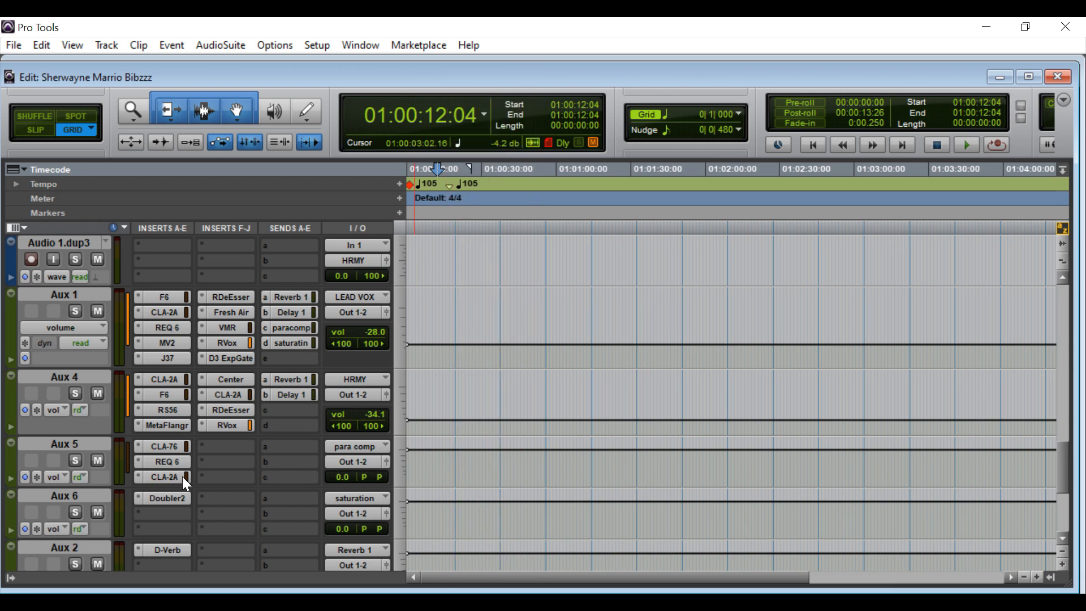
Review Aux 5's CLA-76 and REQ 6, then set its CLA-2A gain to 36.04 and close it.
{"action": "left_click", "coordinate": [167, 450]}
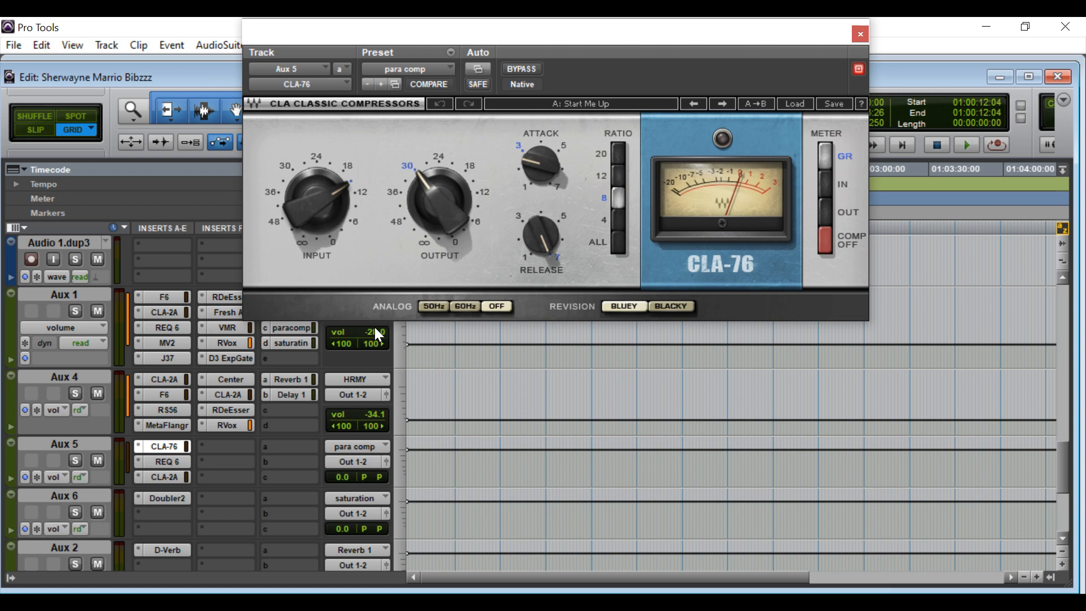
{"action": "left_click", "coordinate": [172, 466]}
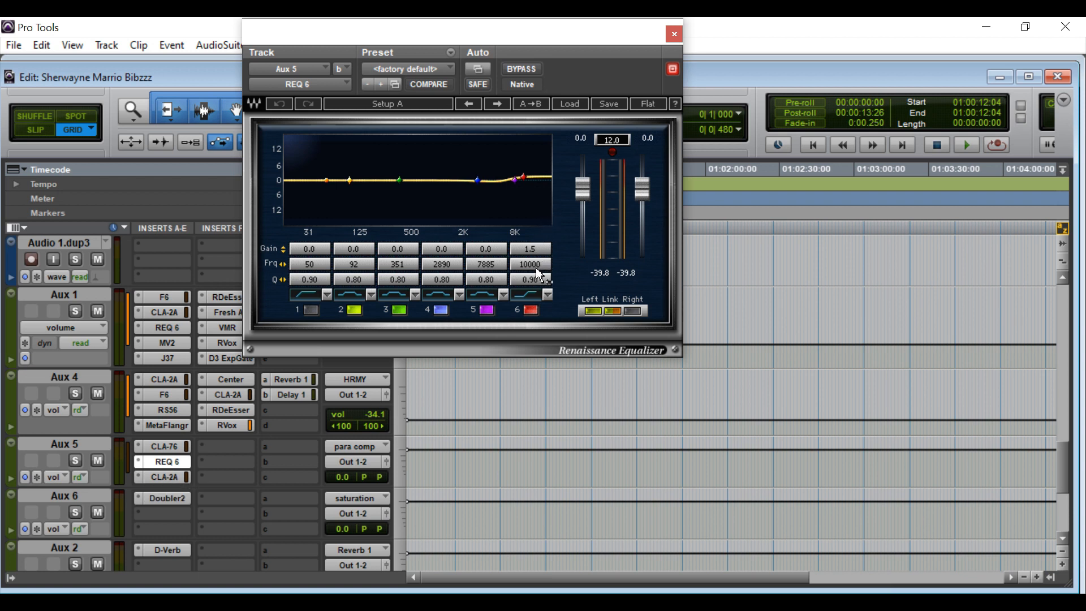
{"action": "left_click", "coordinate": [160, 477]}
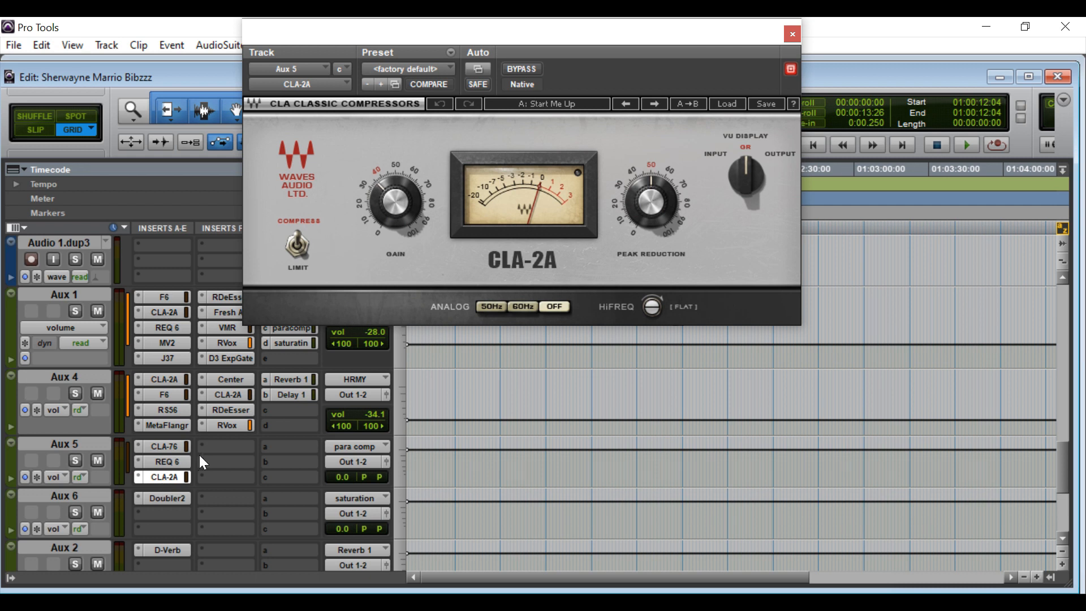
{"action": "left_click_drag", "start_coordinate": [395, 185], "coordinate": [399, 195]}
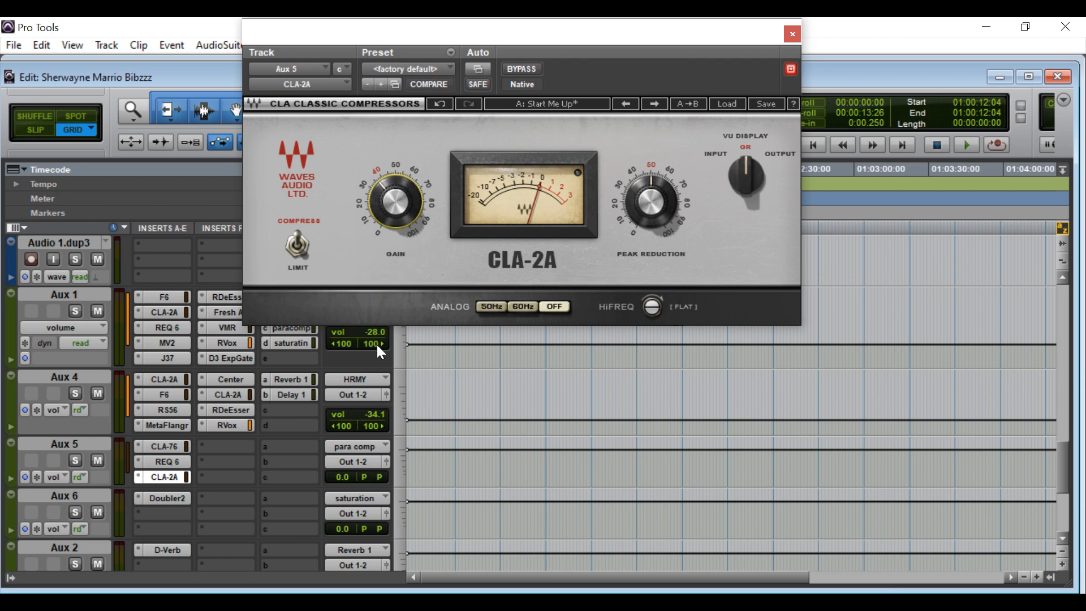
{"action": "left_click", "coordinate": [792, 34]}
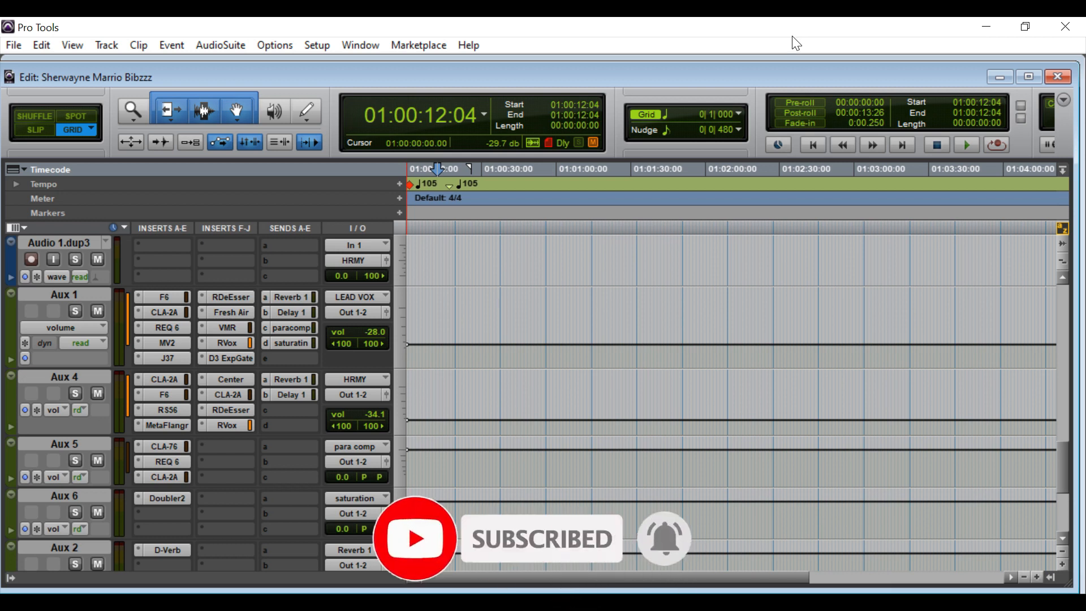
Check Aux 1's saturation send at -14.0, then review and close Aux 6's Doubler2 with the sata preset.
{"action": "left_click", "coordinate": [289, 338]}
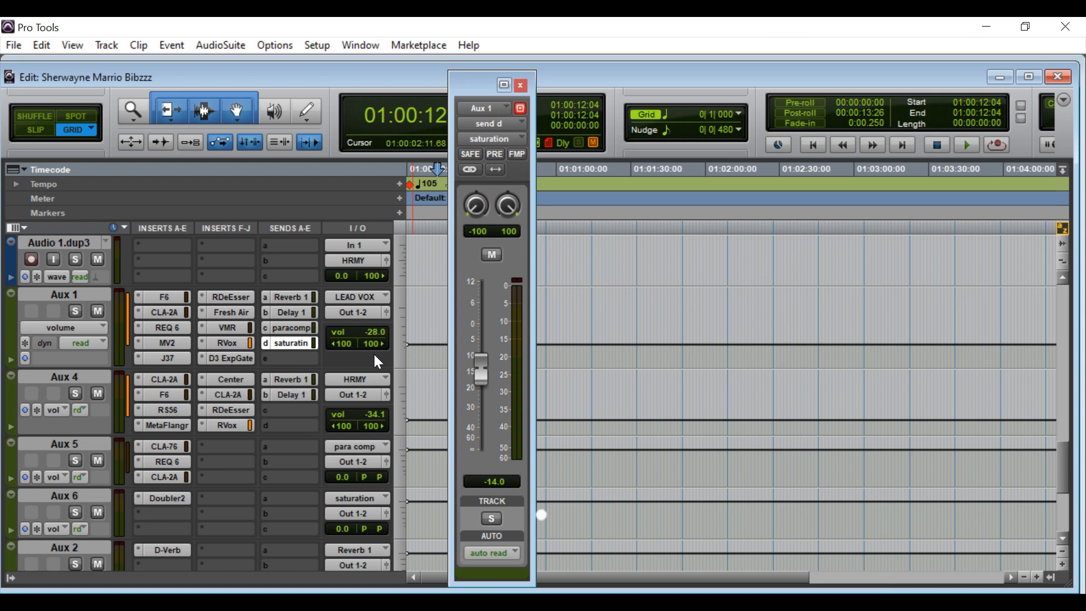
{"action": "left_click", "coordinate": [166, 499]}
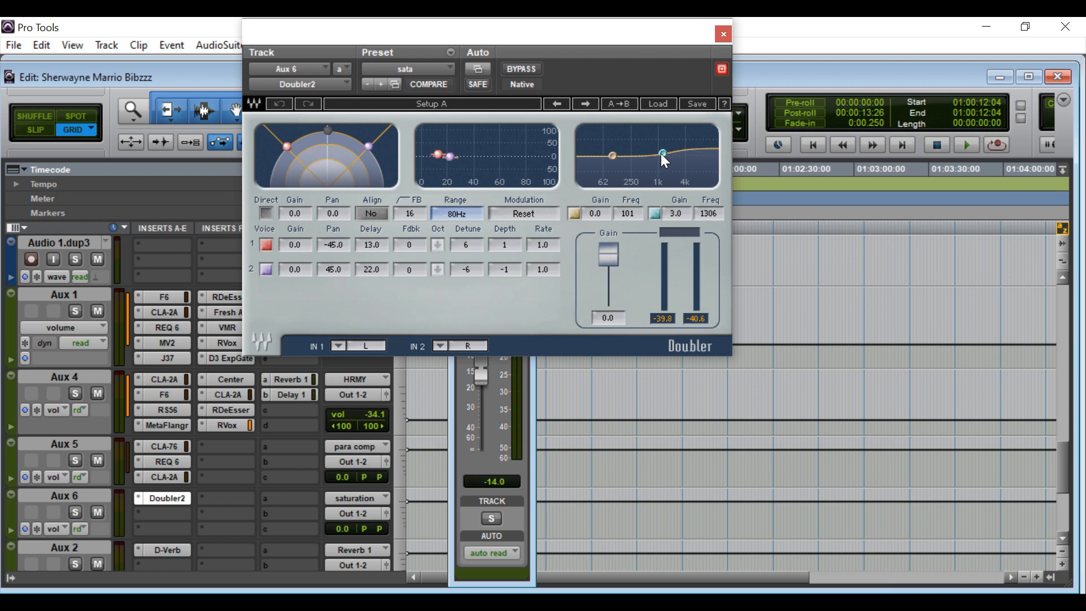
{"action": "left_click", "coordinate": [723, 35]}
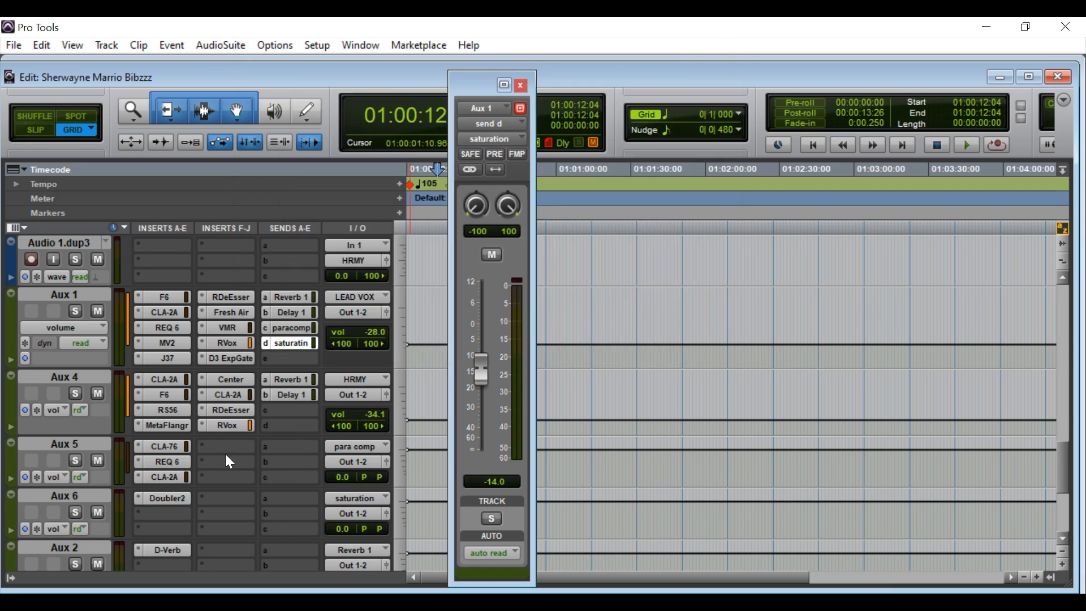
Close the Aux 1 send fader window and return to the top tracks.
{"action": "scroll", "coordinate": [186, 461], "scroll_direction": "down", "scroll_amount": 4}
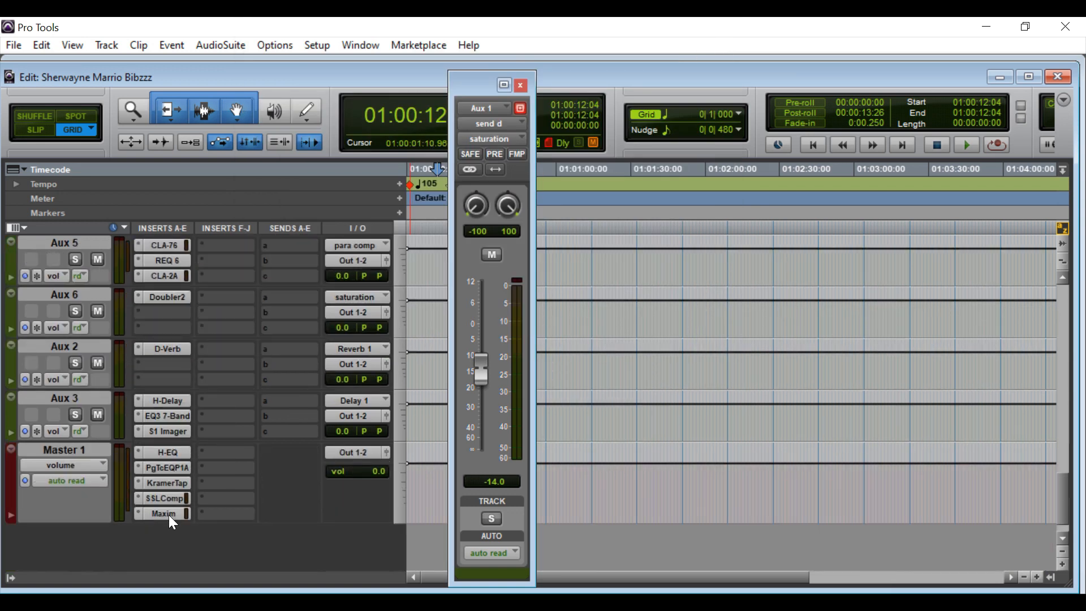
{"action": "left_click", "coordinate": [521, 86]}
{"action": "scroll", "coordinate": [438, 407], "scroll_direction": "up", "scroll_amount": 5}
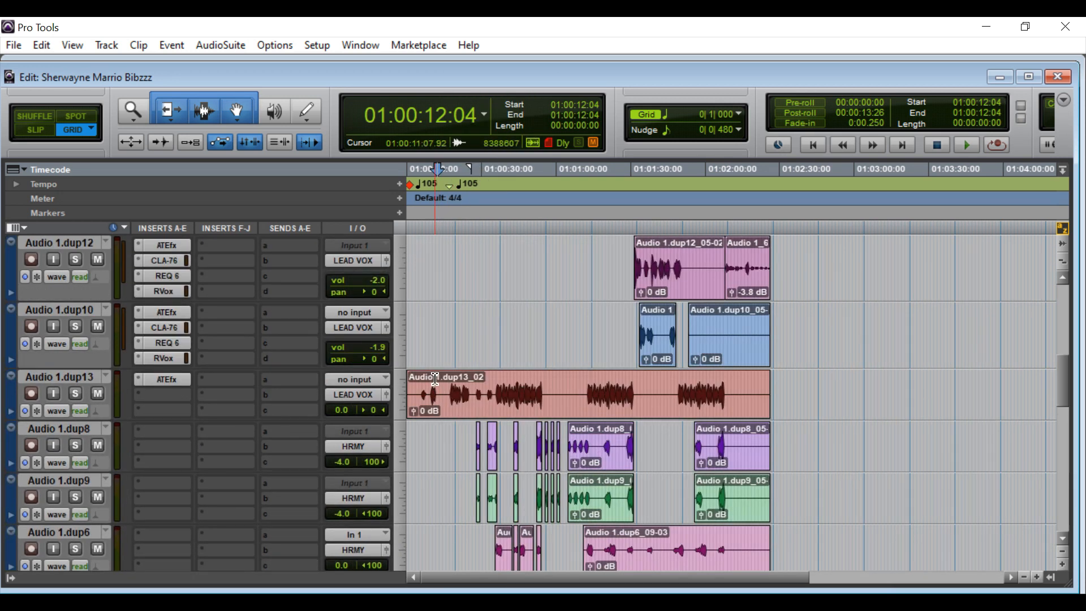
{"action": "scroll", "coordinate": [182, 324], "scroll_direction": "up", "scroll_amount": 5}
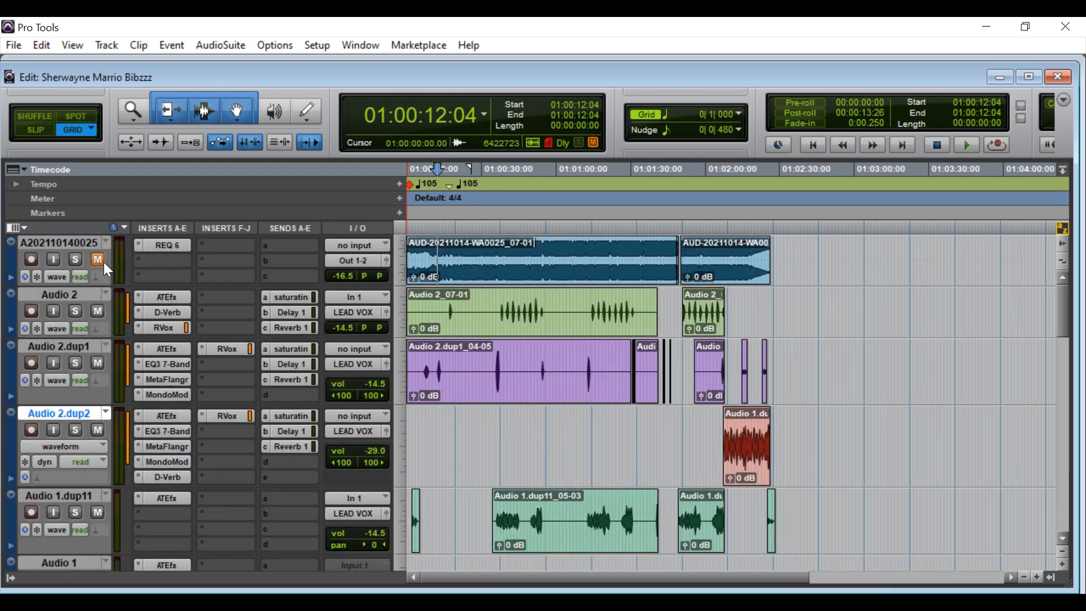
{"action": "key", "text": "space"}
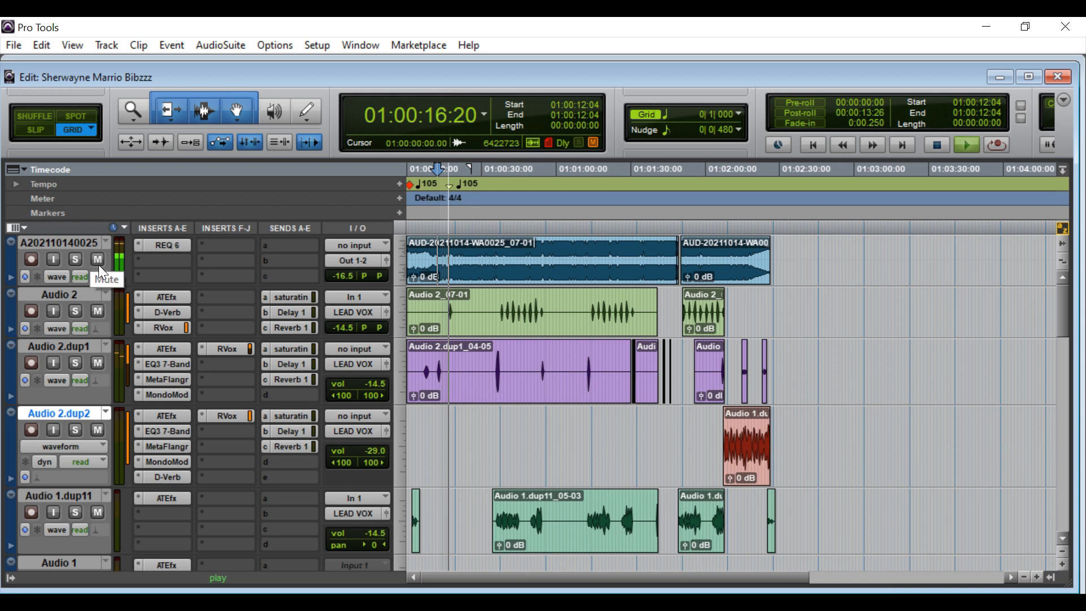
{"action": "scroll", "coordinate": [108, 266], "scroll_direction": "down", "scroll_amount": 4}
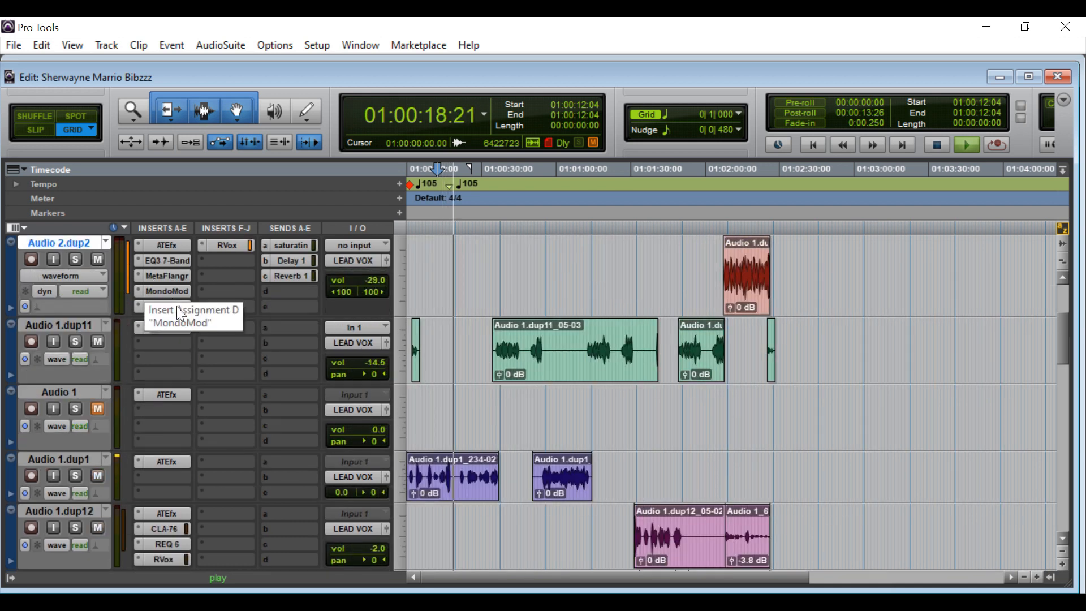
{"action": "scroll", "coordinate": [259, 251], "scroll_direction": "up", "scroll_amount": 4}
{"action": "left_click", "coordinate": [99, 260]}
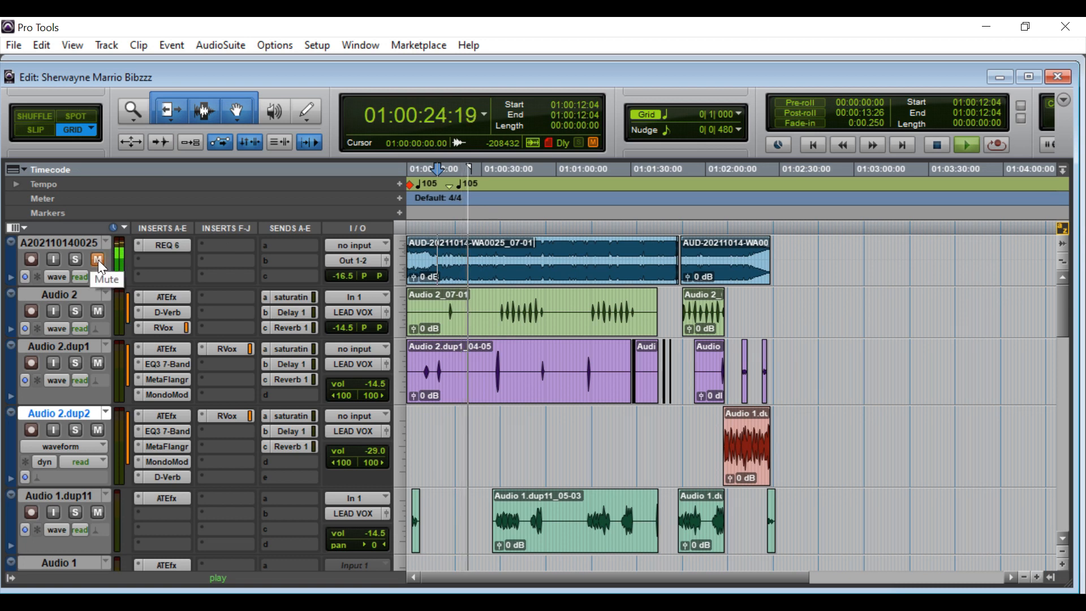
{"action": "left_click", "coordinate": [97, 259]}
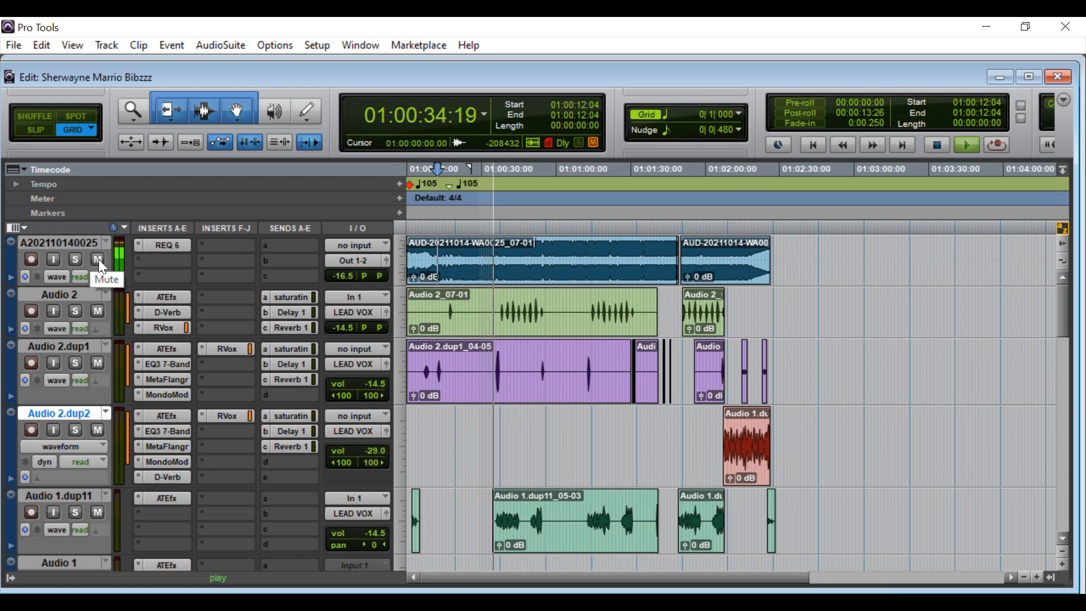
{"action": "key", "text": "space"}
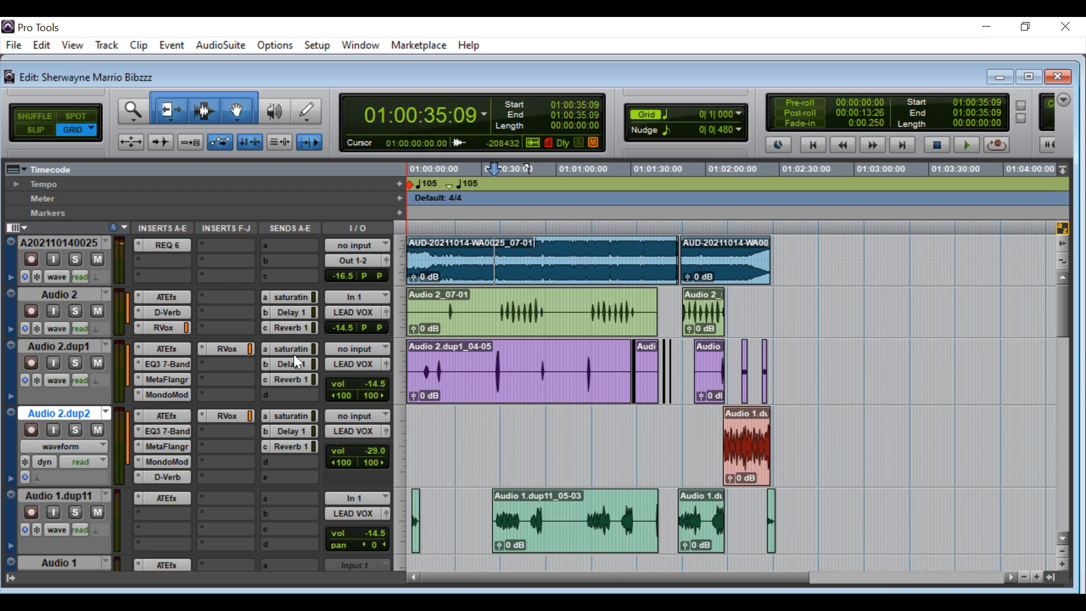
{"action": "scroll", "coordinate": [297, 365], "scroll_direction": "down", "scroll_amount": 10}
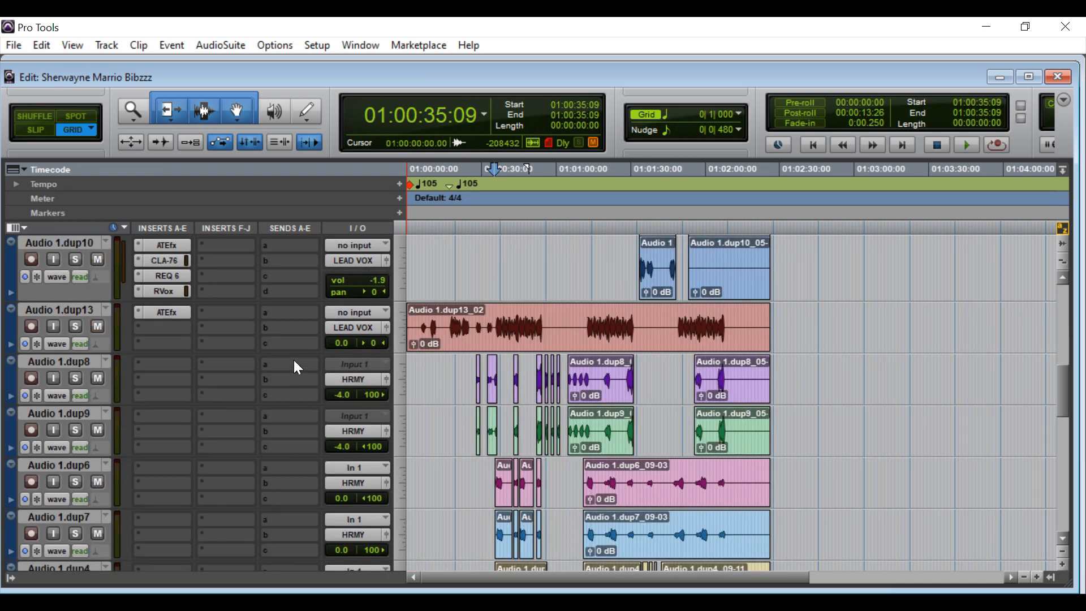
Review the Audio tracks' inserts, then open Master 1's Maxim limiter (-20.0 dB threshold, -0.2 dB ceiling).
{"action": "scroll", "coordinate": [294, 360], "scroll_direction": "down", "scroll_amount": 6}
{"action": "scroll", "coordinate": [295, 363], "scroll_direction": "up", "scroll_amount": 4}
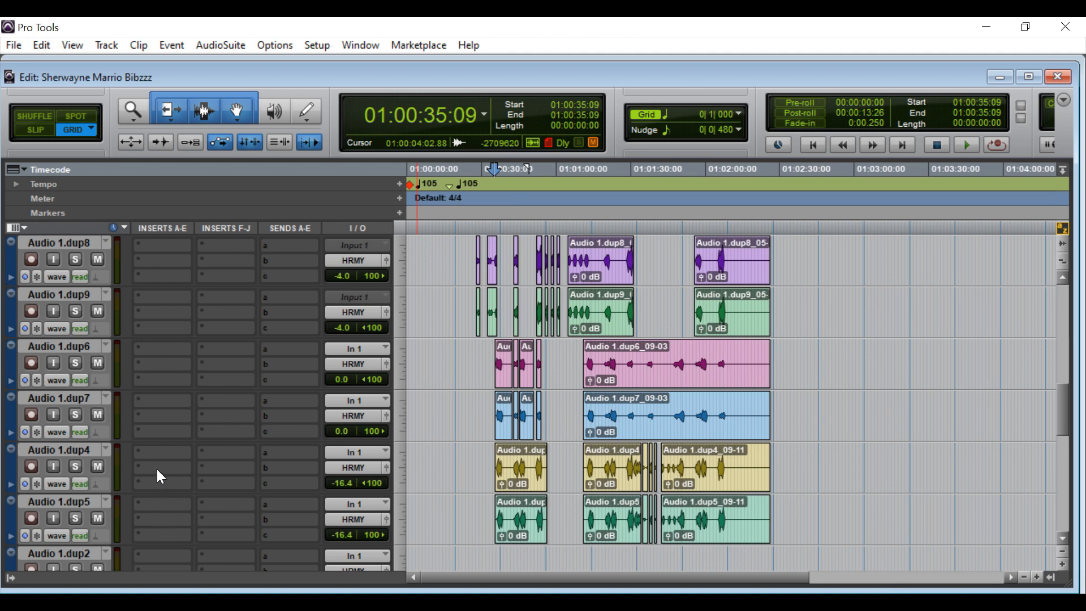
{"action": "scroll", "coordinate": [160, 300], "scroll_direction": "up", "scroll_amount": 1}
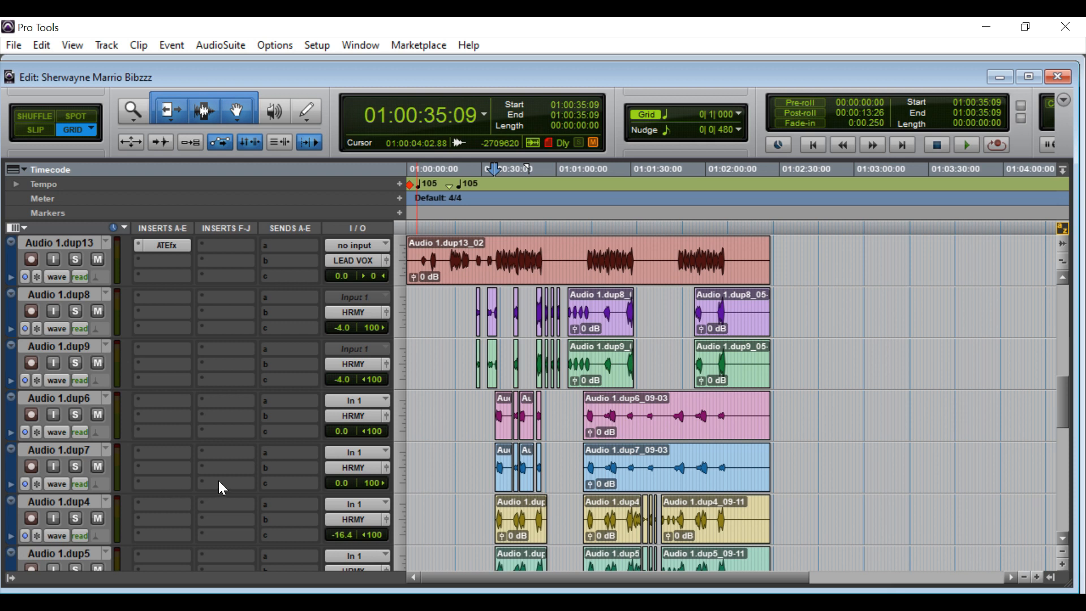
{"action": "scroll", "coordinate": [292, 460], "scroll_direction": "up", "scroll_amount": 2}
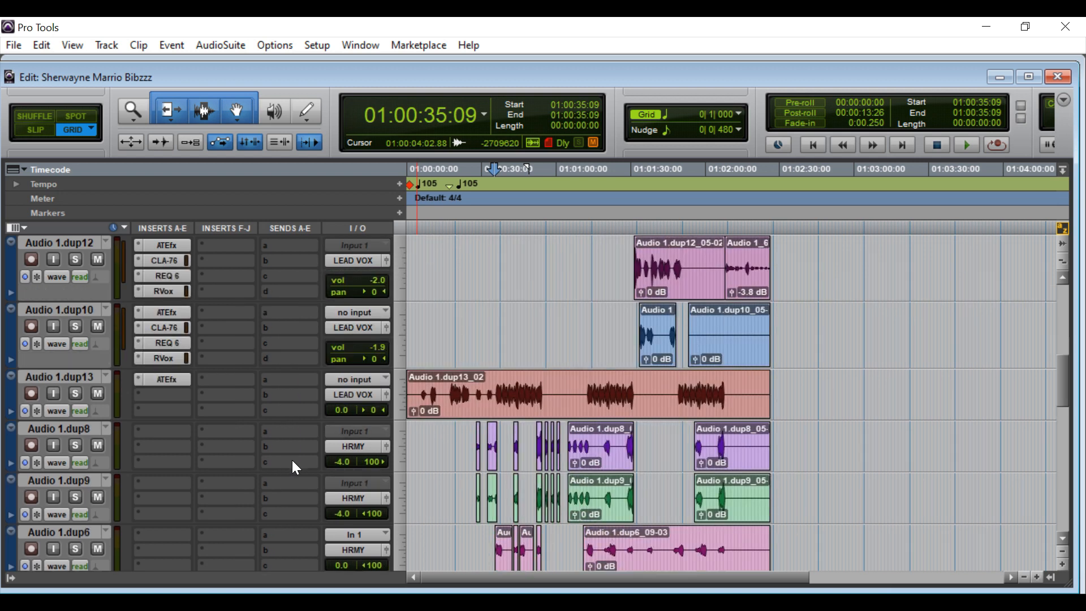
{"action": "scroll", "coordinate": [292, 460], "scroll_direction": "up", "scroll_amount": 2}
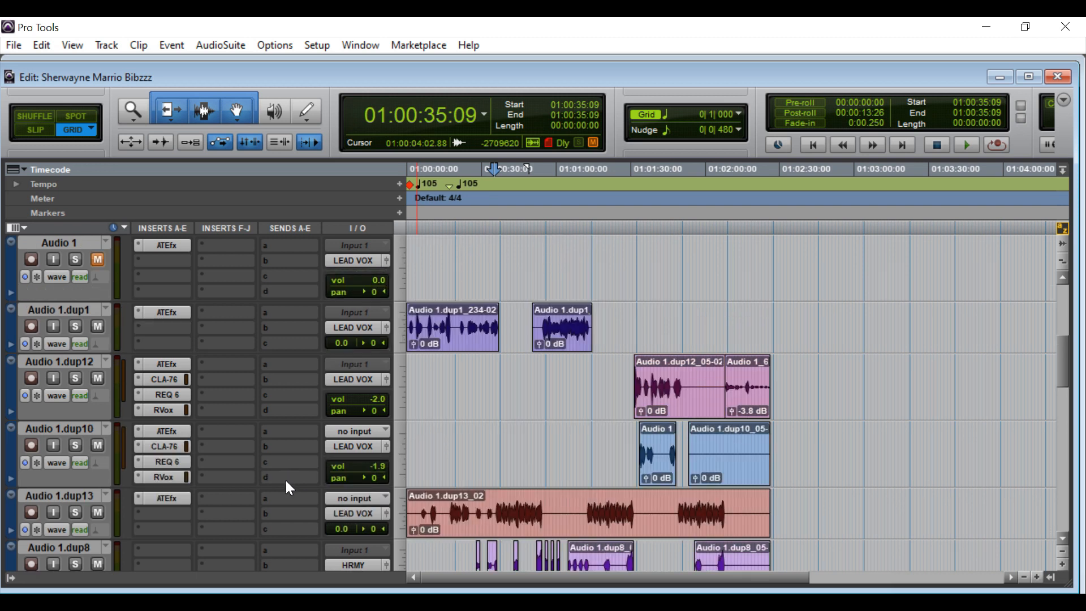
{"action": "scroll", "coordinate": [284, 439], "scroll_direction": "down", "scroll_amount": 8}
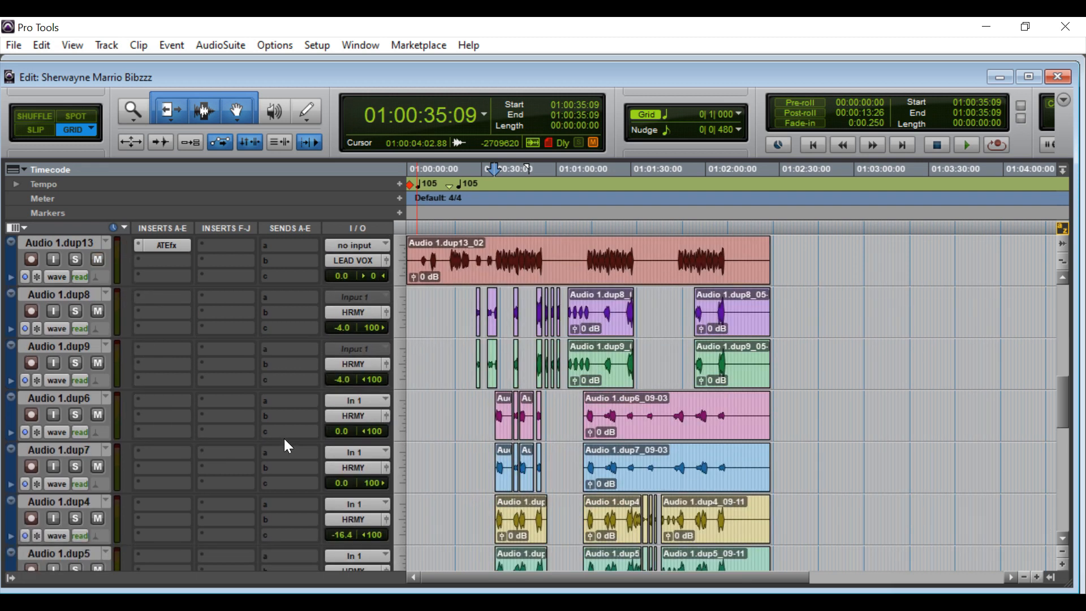
{"action": "scroll", "coordinate": [284, 441], "scroll_direction": "down", "scroll_amount": 2}
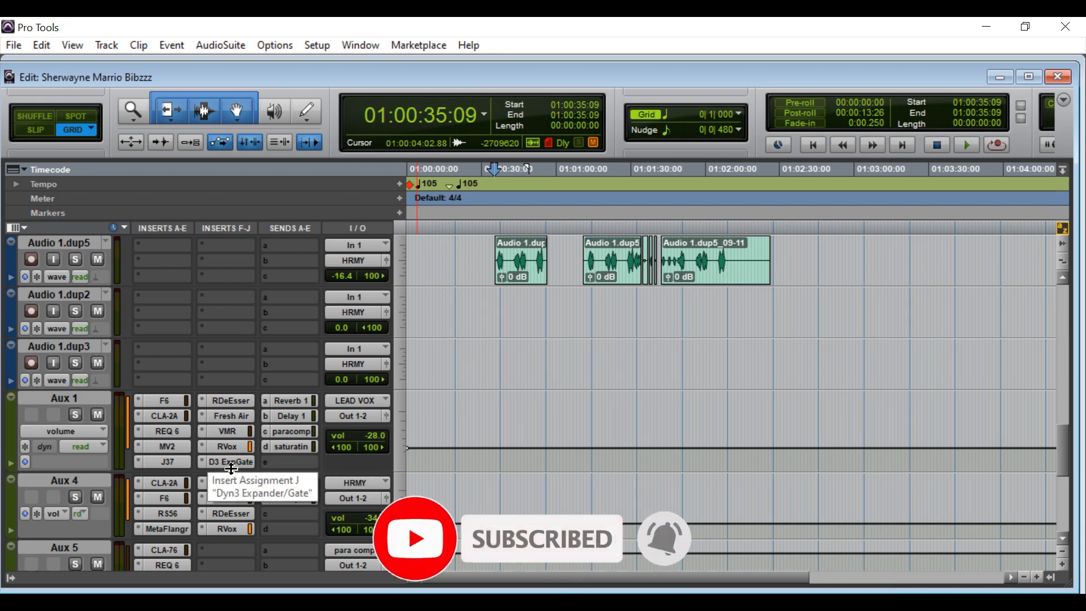
{"action": "scroll", "coordinate": [231, 468], "scroll_direction": "down", "scroll_amount": 6}
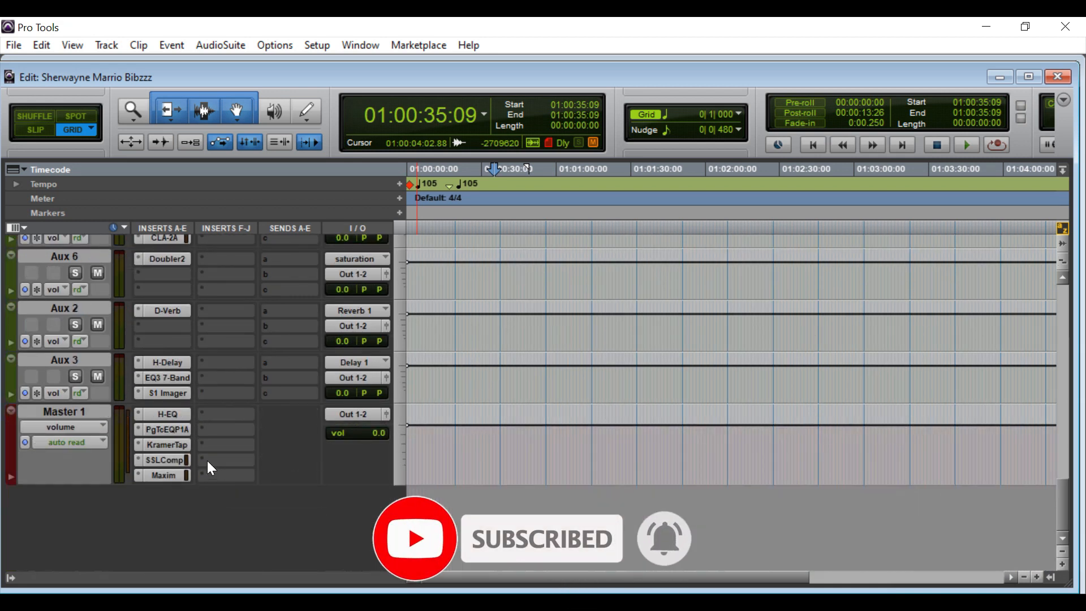
{"action": "left_click", "coordinate": [160, 476]}
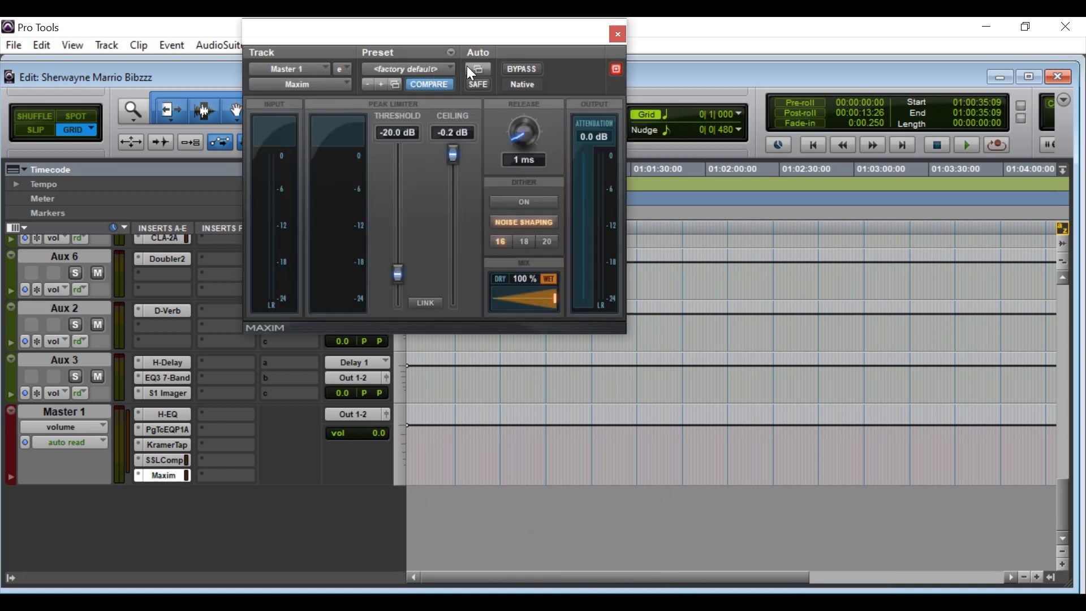
Bypass the Maxim limiter and the SSLComp compressor on Master 1.
{"action": "left_click", "coordinate": [515, 72]}
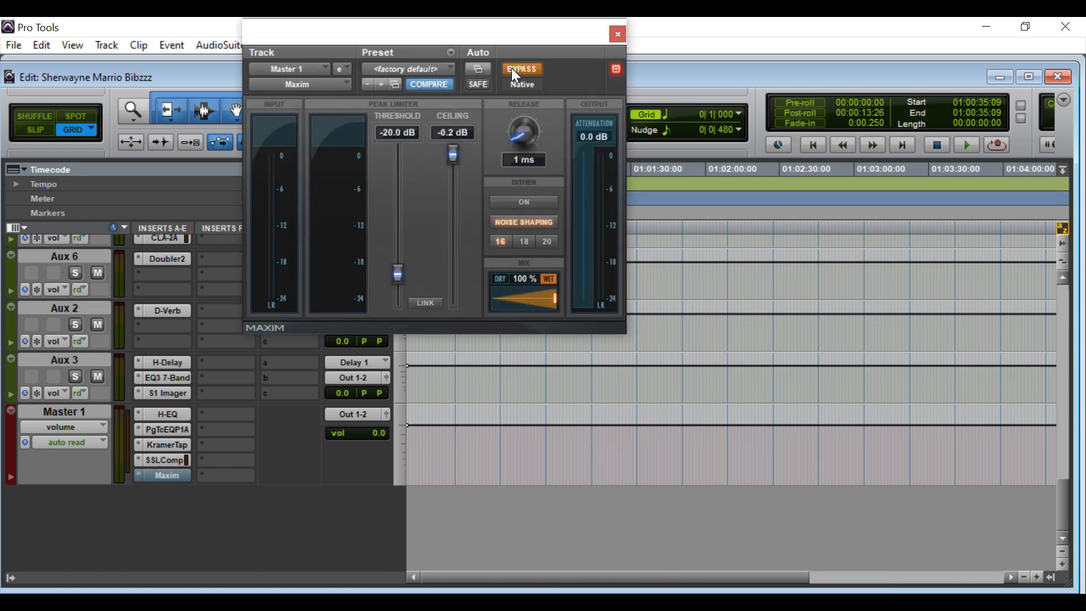
{"action": "left_click", "coordinate": [148, 458]}
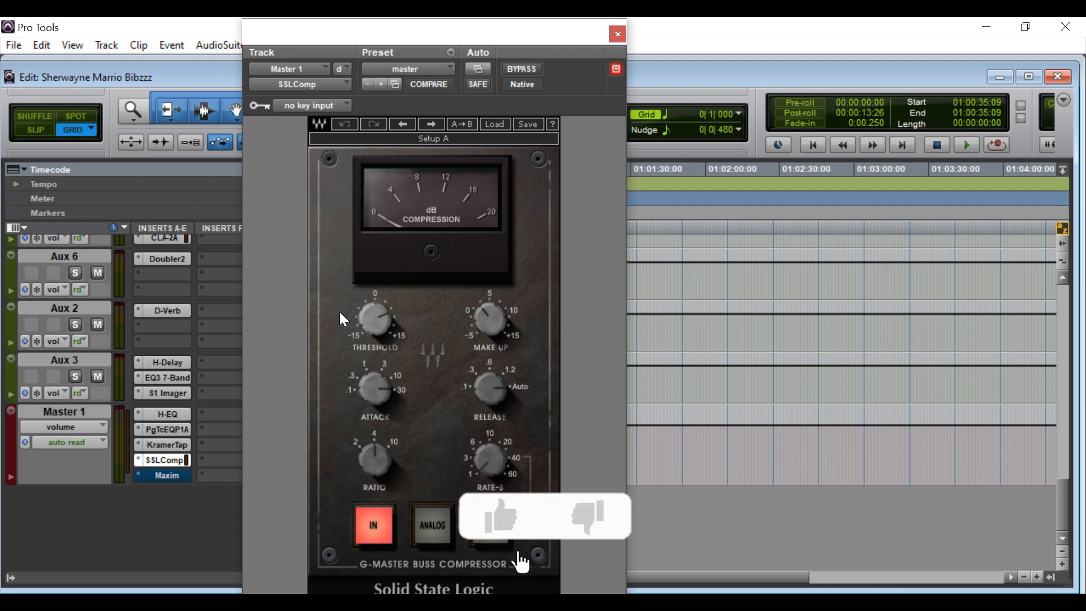
{"action": "left_click", "coordinate": [529, 71]}
{"action": "left_click", "coordinate": [141, 441]}
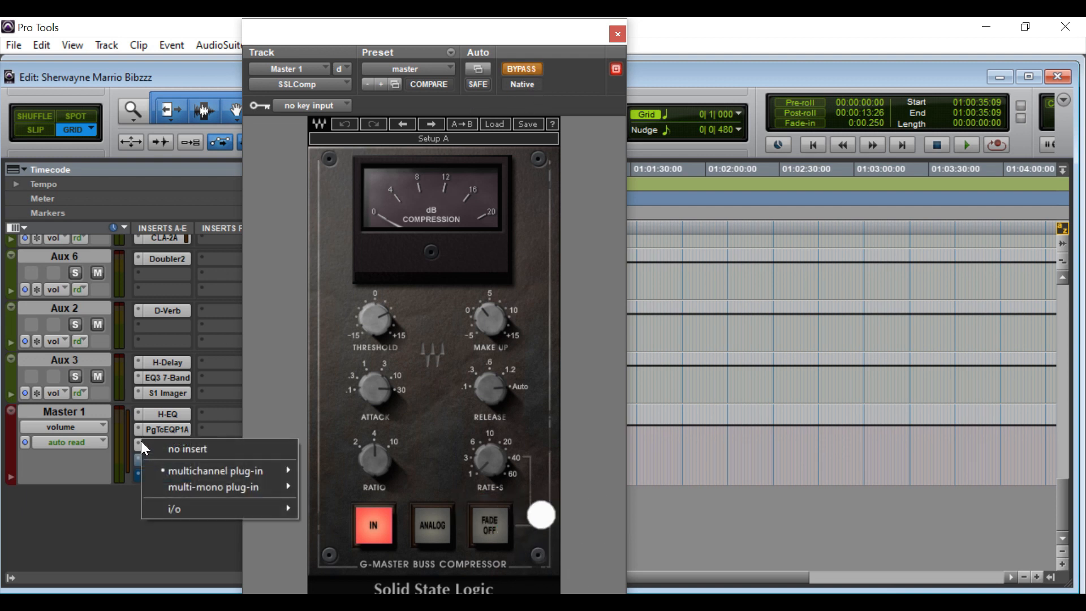
{"action": "left_click", "coordinate": [263, 398]}
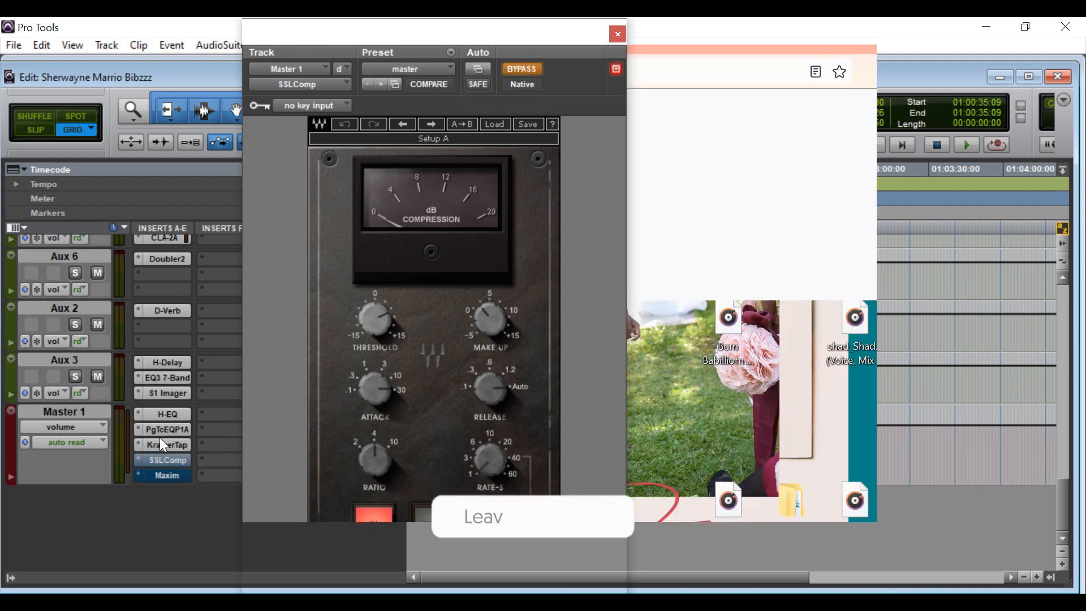
Bypass KramerTap, PgTcEQP1A and H-EQ, close the plug-in window, and resume playback from 01:00:35:09.
{"action": "left_click", "coordinate": [161, 444]}
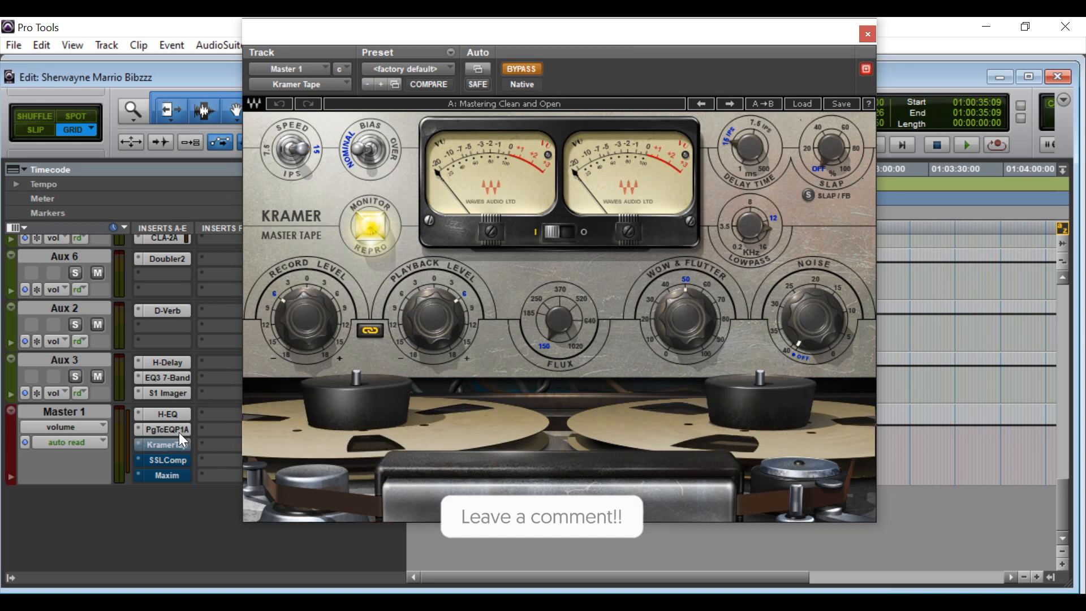
{"action": "left_click", "coordinate": [183, 429]}
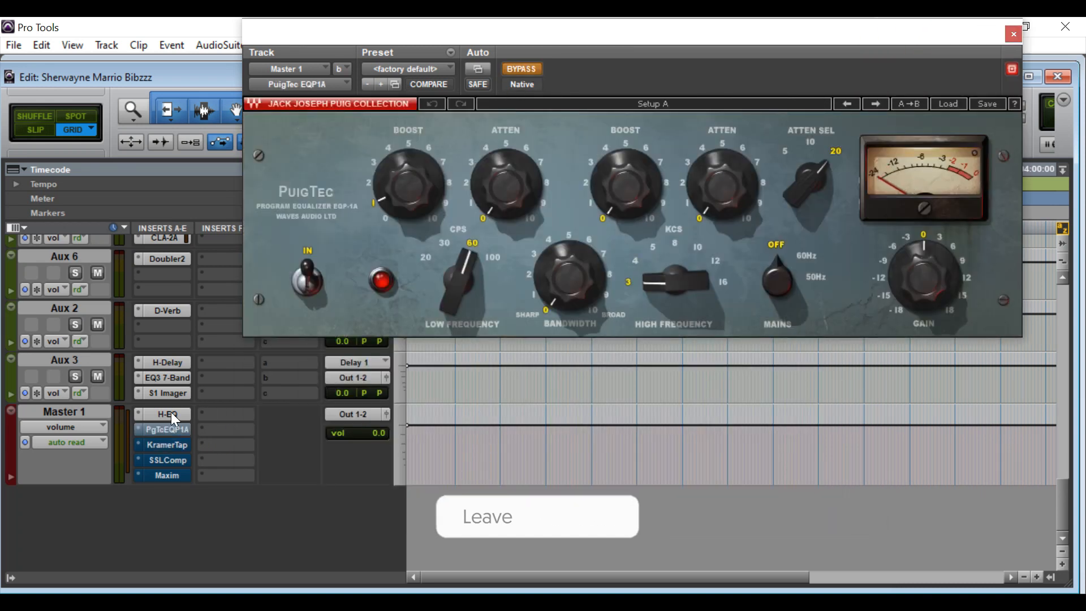
{"action": "left_click", "coordinate": [165, 413]}
{"action": "left_click", "coordinate": [533, 69]}
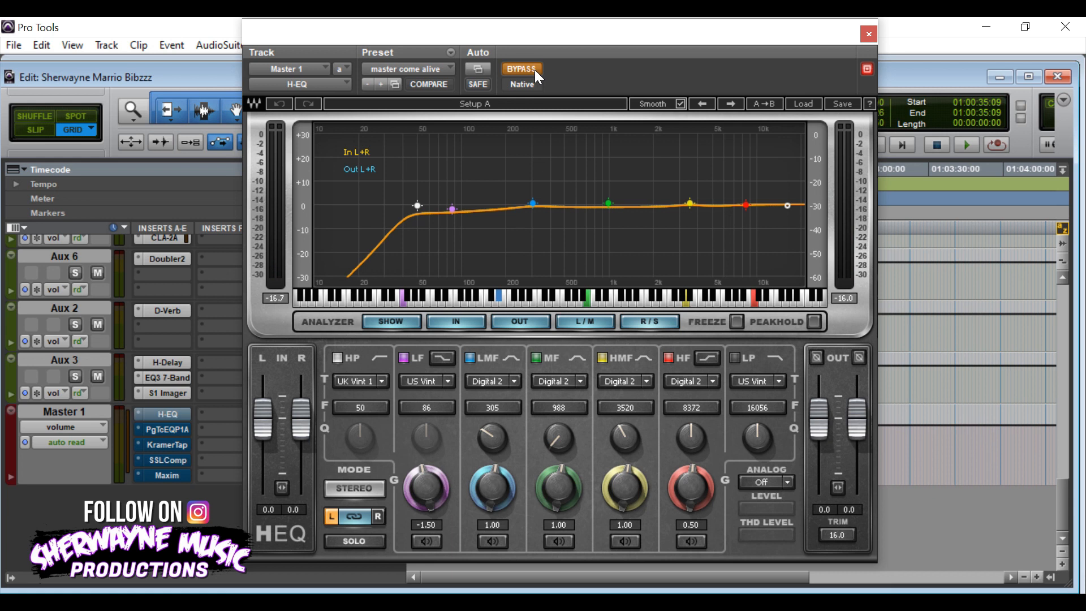
{"action": "left_click", "coordinate": [869, 35]}
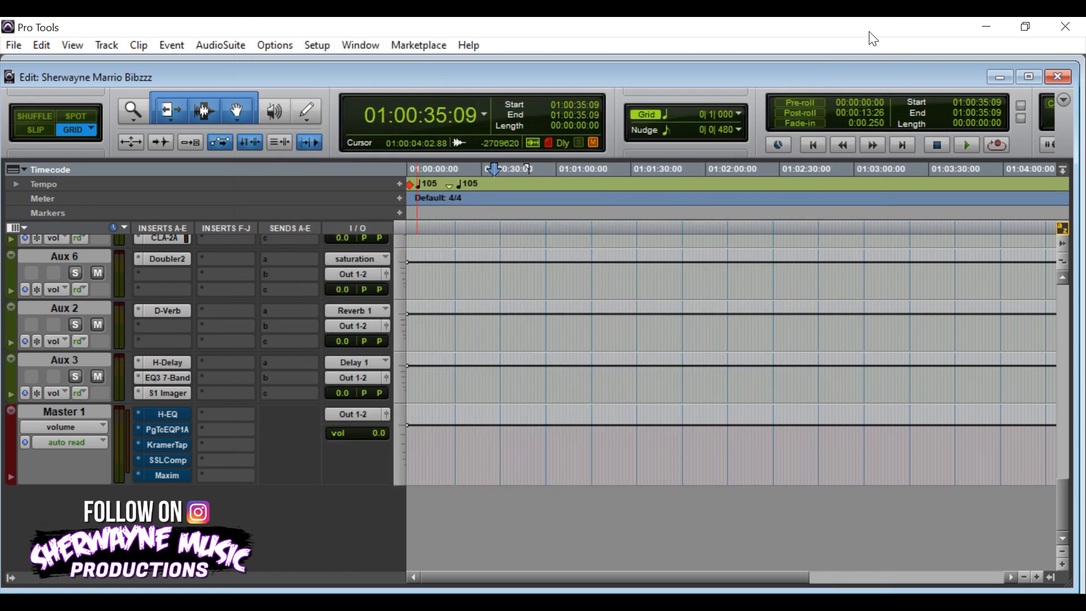
{"action": "key", "text": "space"}
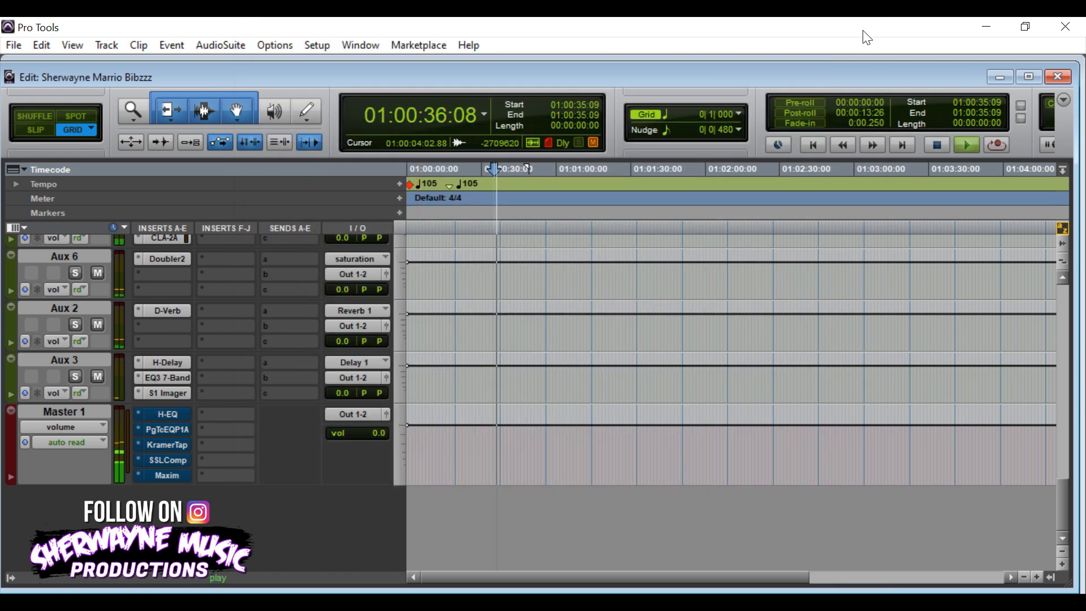
{"action": "scroll", "coordinate": [348, 343], "scroll_direction": "up", "scroll_amount": 5}
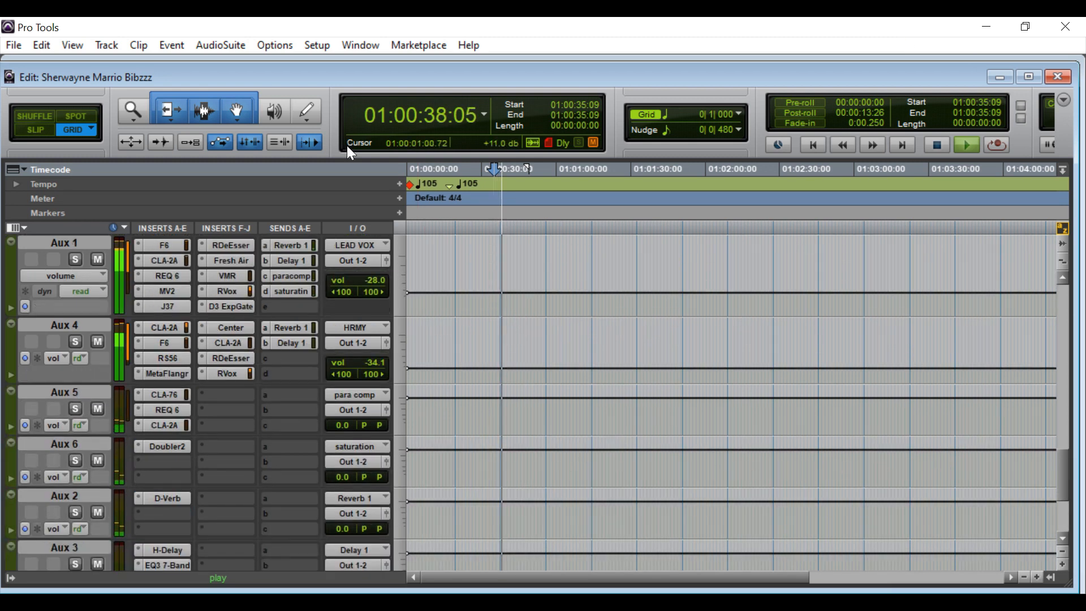
{"action": "scroll", "coordinate": [520, 370], "scroll_direction": "up", "scroll_amount": 4}
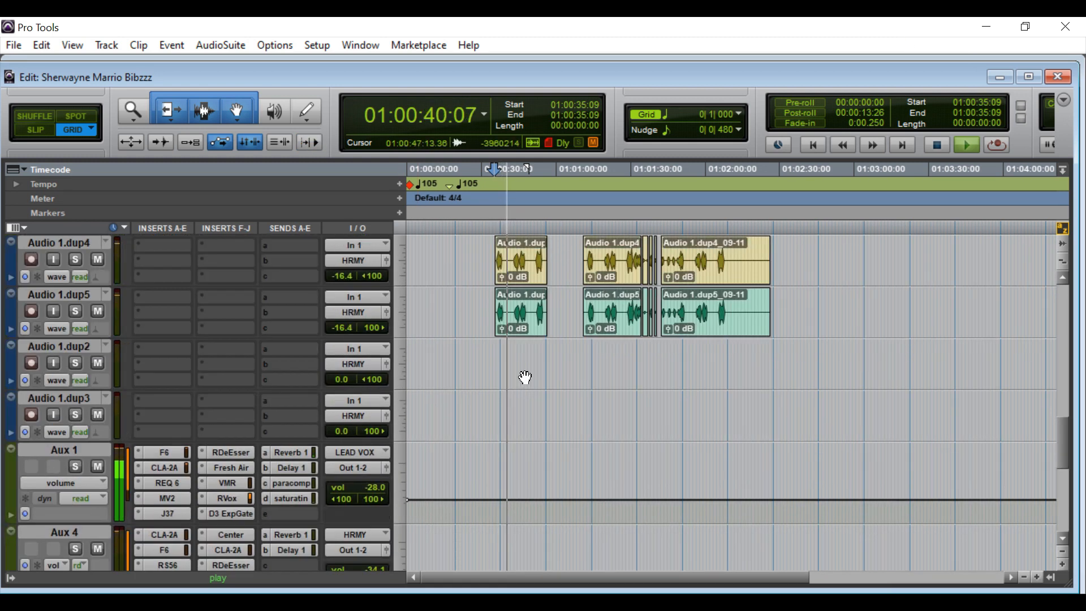
{"action": "scroll", "coordinate": [525, 376], "scroll_direction": "up", "scroll_amount": 8}
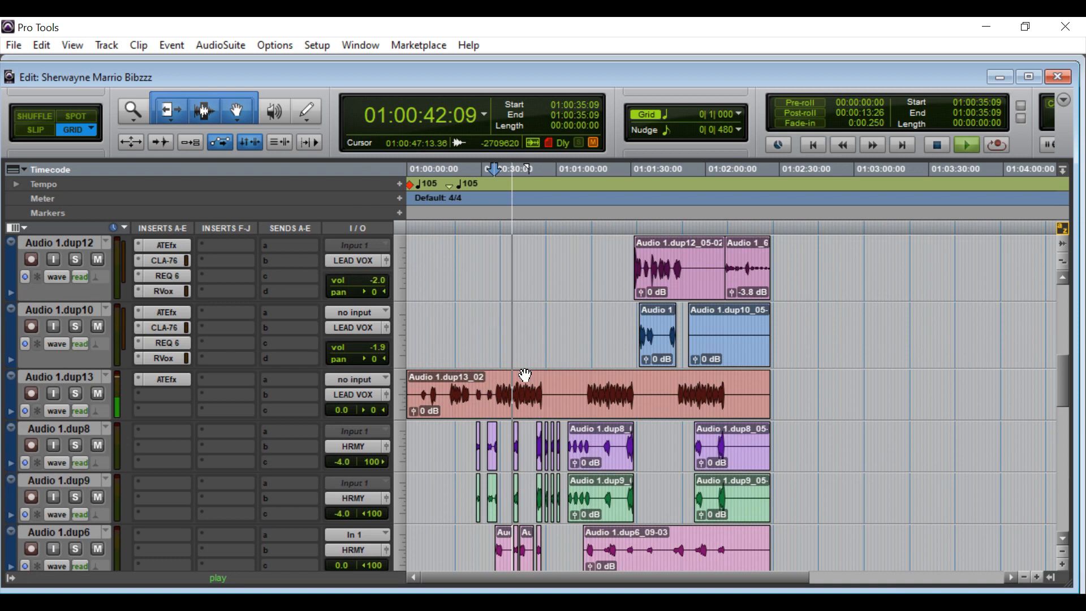
{"action": "scroll", "coordinate": [525, 373], "scroll_direction": "up", "scroll_amount": 5}
{"action": "left_click", "coordinate": [428, 173]}
{"action": "key", "text": "space"}
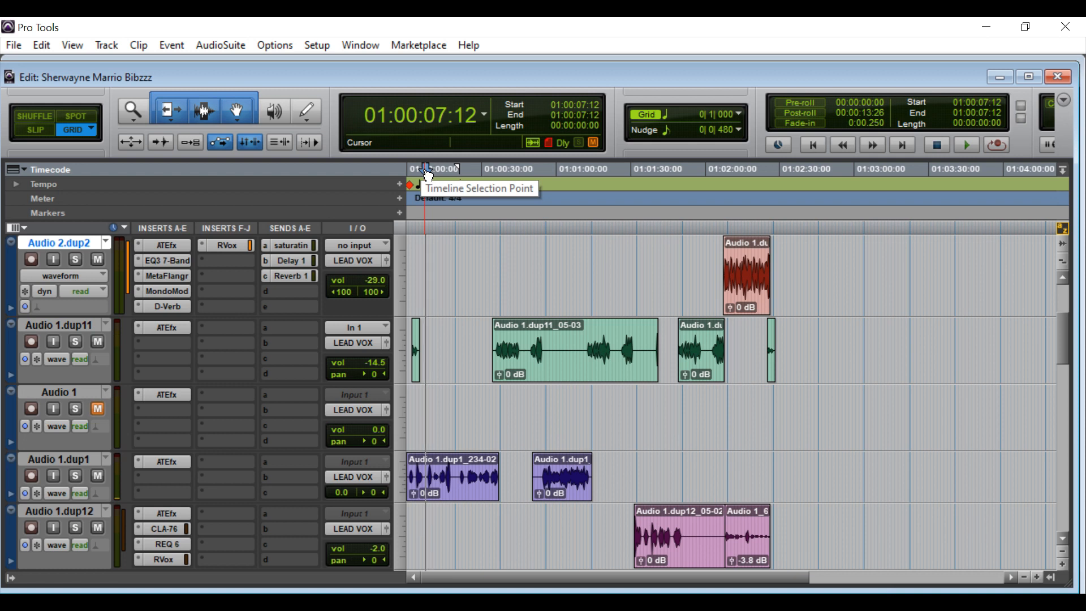
{"action": "key", "text": "space"}
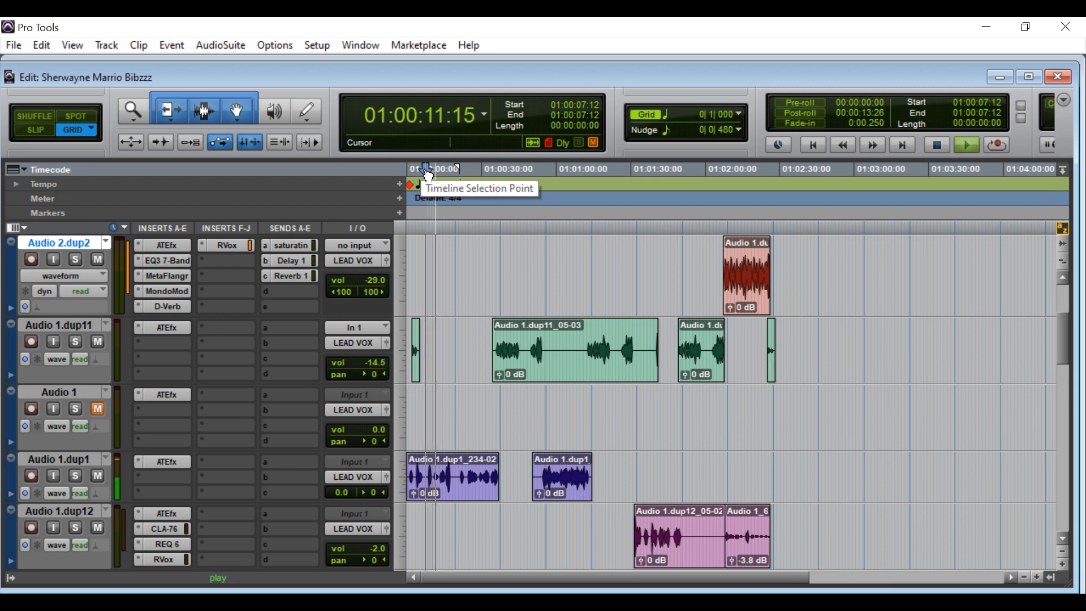
{"action": "key", "text": "space"}
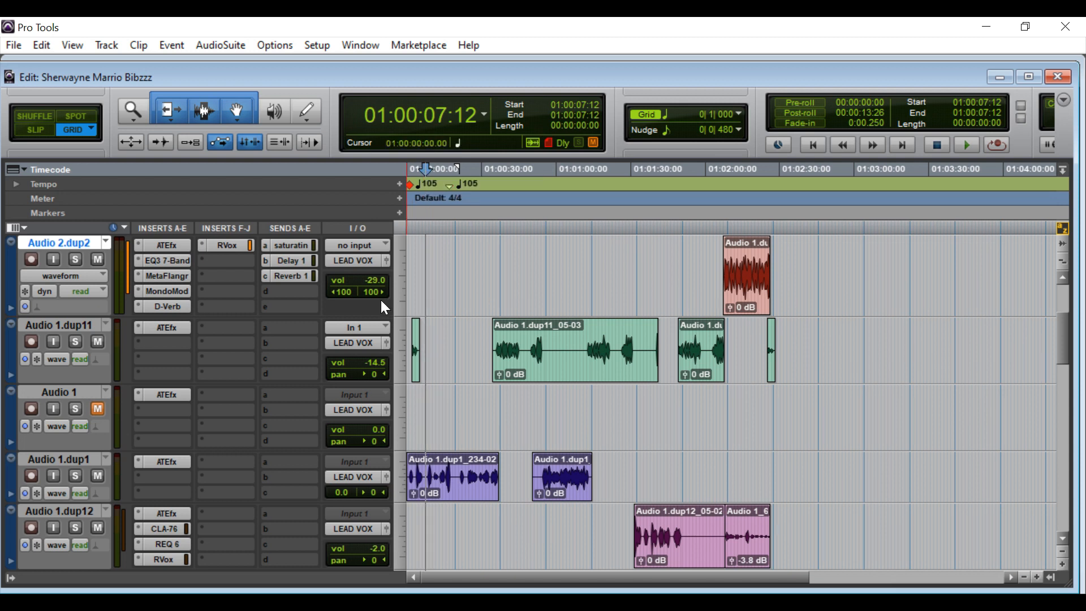
Scroll past the vocal and harmony tracks down to the Aux 1, Aux 4, Aux 5 and Aux 6 buses.
{"action": "scroll", "coordinate": [382, 299], "scroll_direction": "down", "scroll_amount": 1}
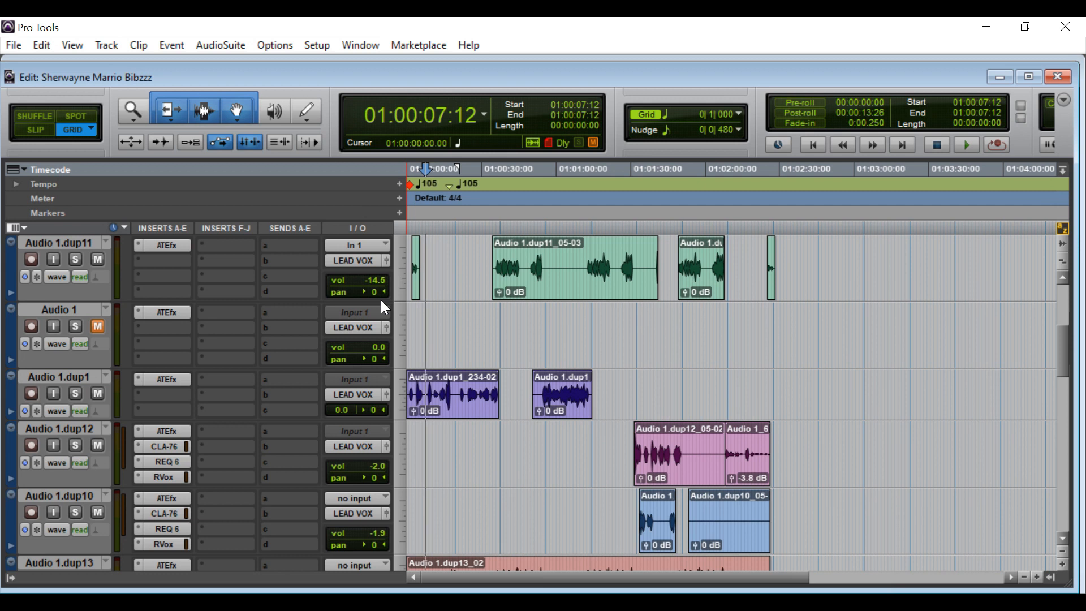
{"action": "scroll", "coordinate": [403, 331], "scroll_direction": "up", "scroll_amount": 1}
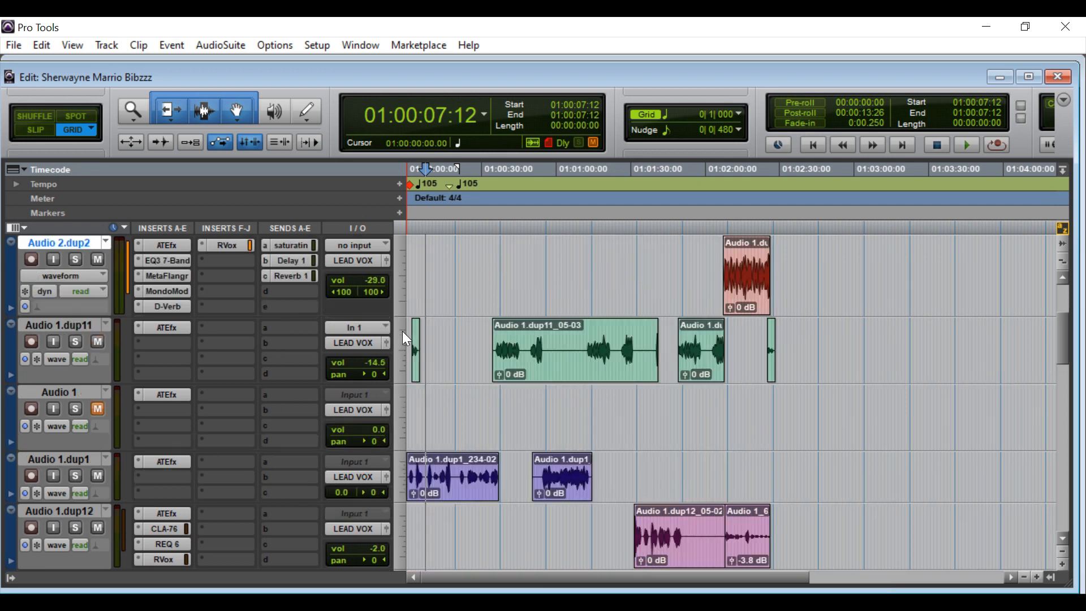
{"action": "scroll", "coordinate": [512, 486], "scroll_direction": "up", "scroll_amount": 3}
{"action": "scroll", "coordinate": [511, 498], "scroll_direction": "down", "scroll_amount": 7}
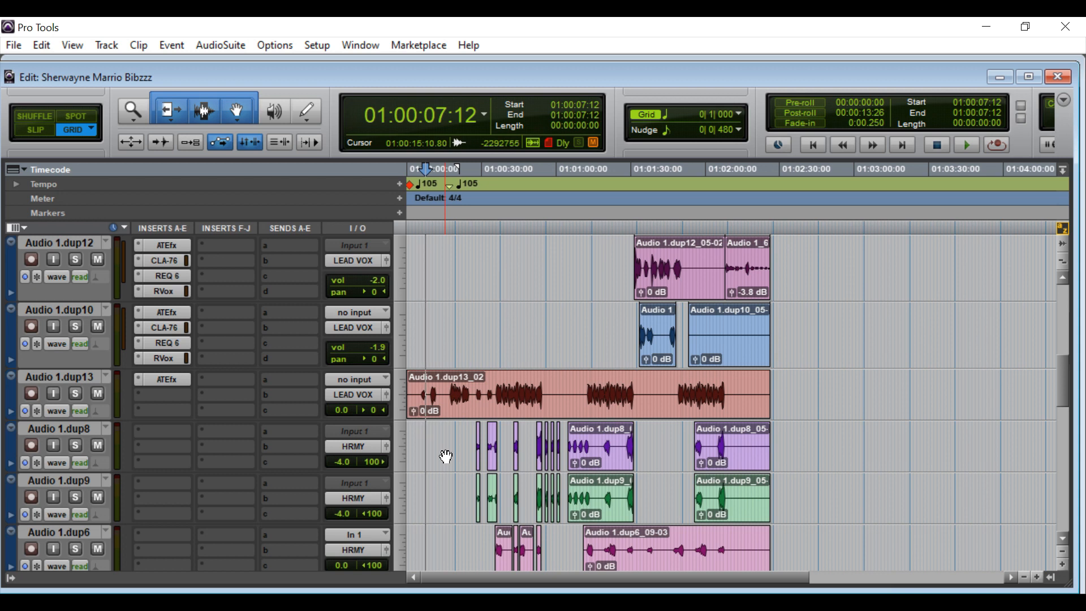
{"action": "scroll", "coordinate": [446, 455], "scroll_direction": "down", "scroll_amount": 1}
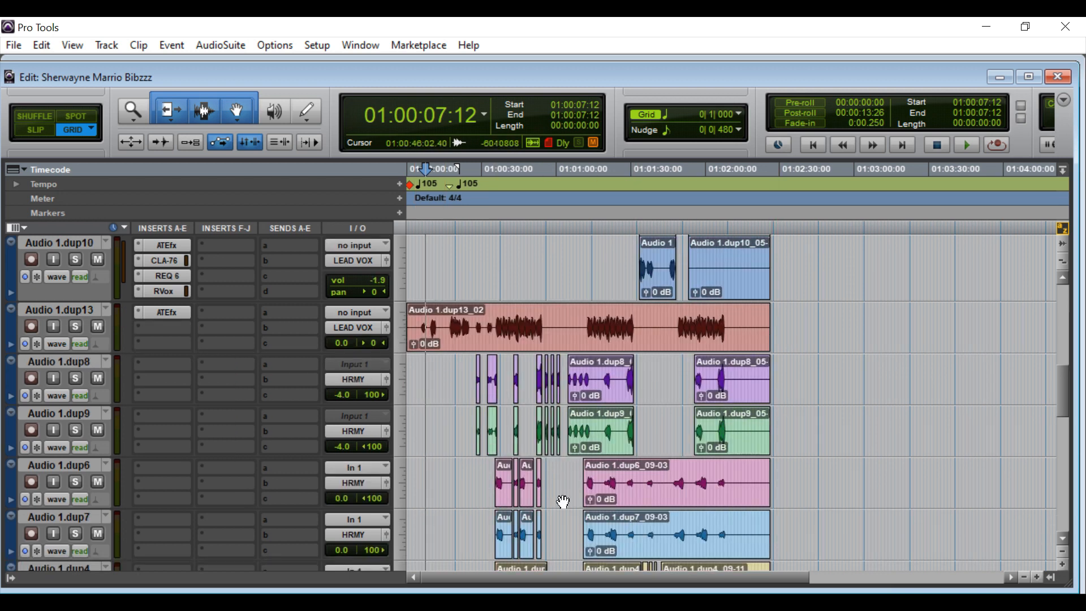
{"action": "scroll", "coordinate": [552, 498], "scroll_direction": "down", "scroll_amount": 1}
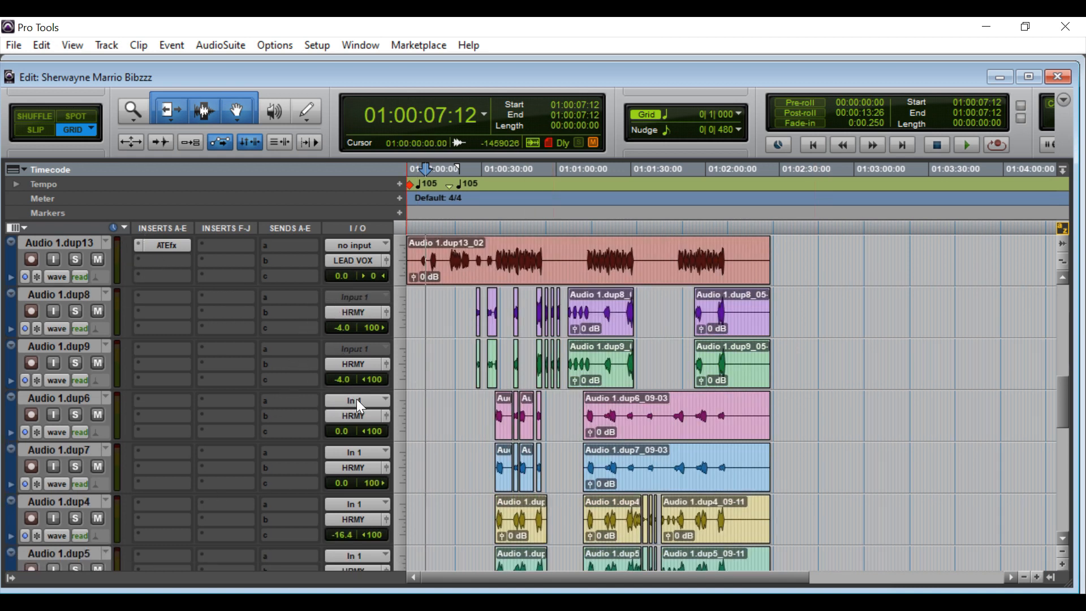
{"action": "scroll", "coordinate": [386, 449], "scroll_direction": "down", "scroll_amount": 2}
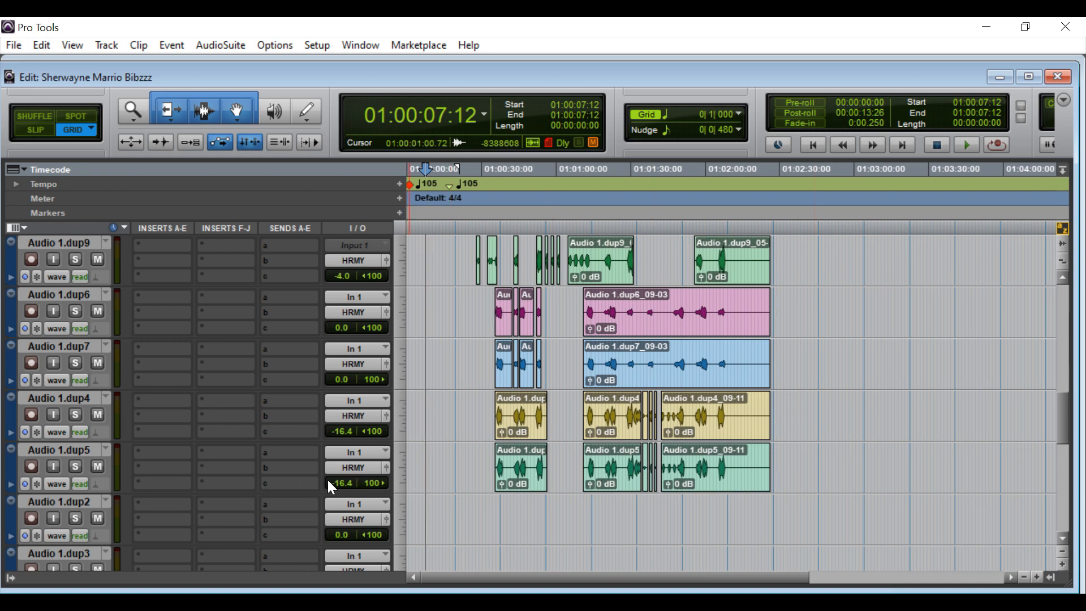
{"action": "scroll", "coordinate": [332, 482], "scroll_direction": "down", "scroll_amount": 1}
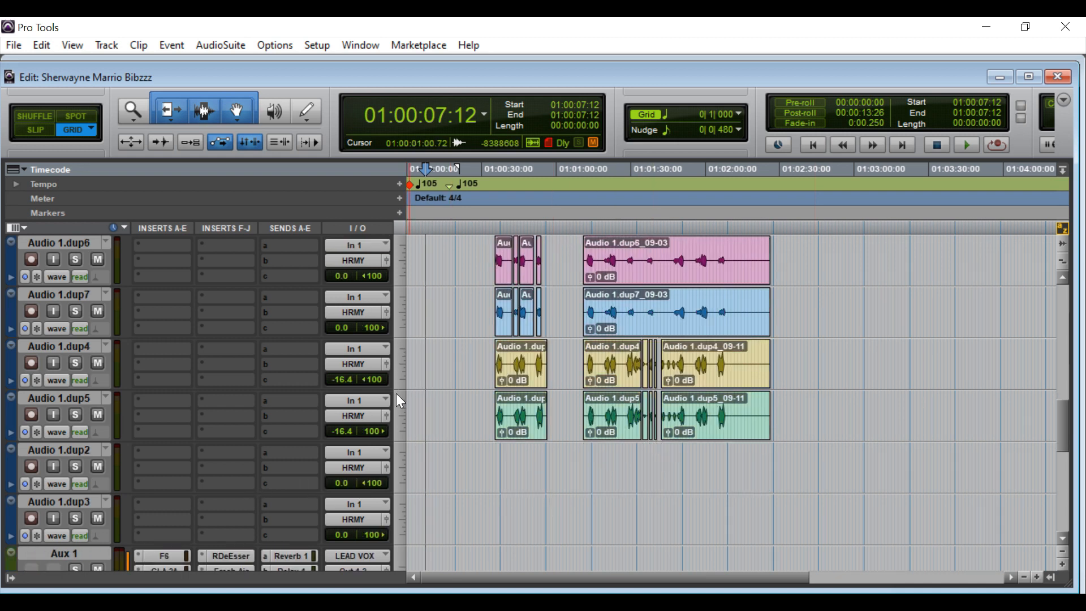
{"action": "scroll", "coordinate": [400, 401], "scroll_direction": "down", "scroll_amount": 4}
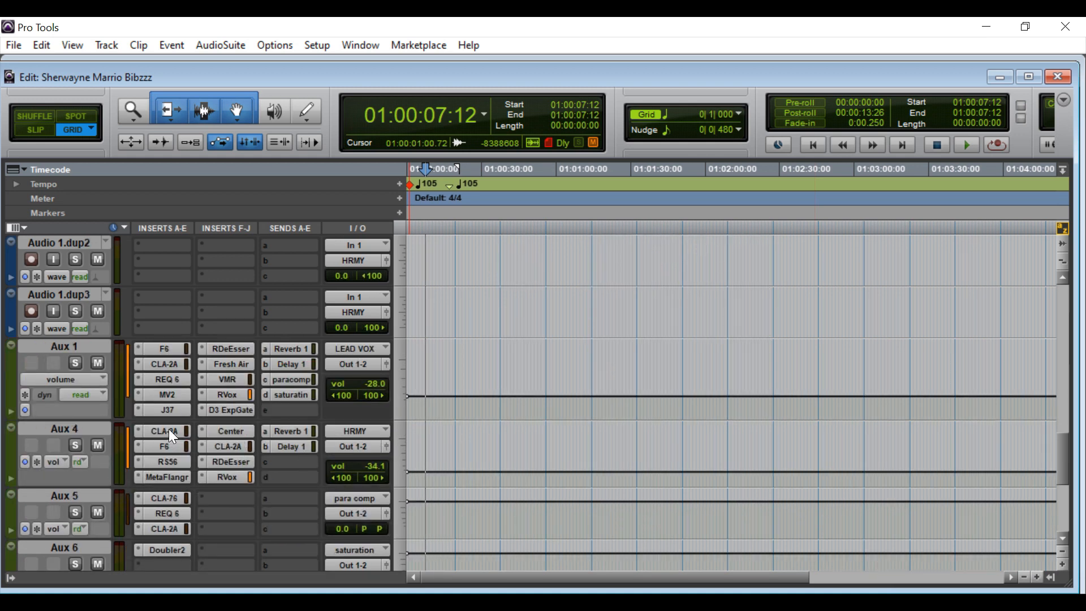
{"action": "left_click", "coordinate": [169, 431]}
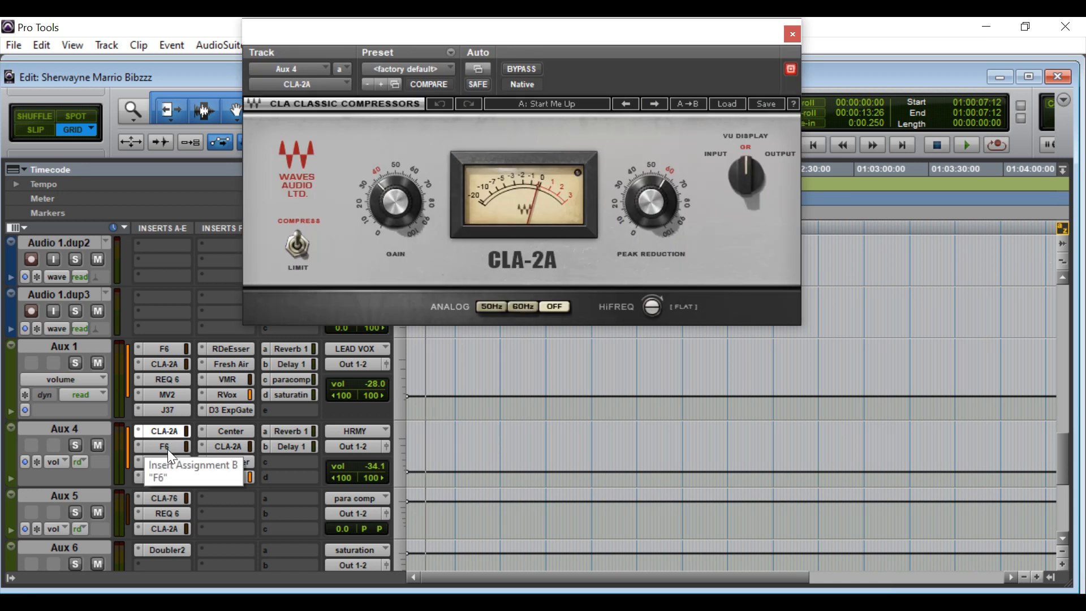
{"action": "left_click", "coordinate": [654, 218]}
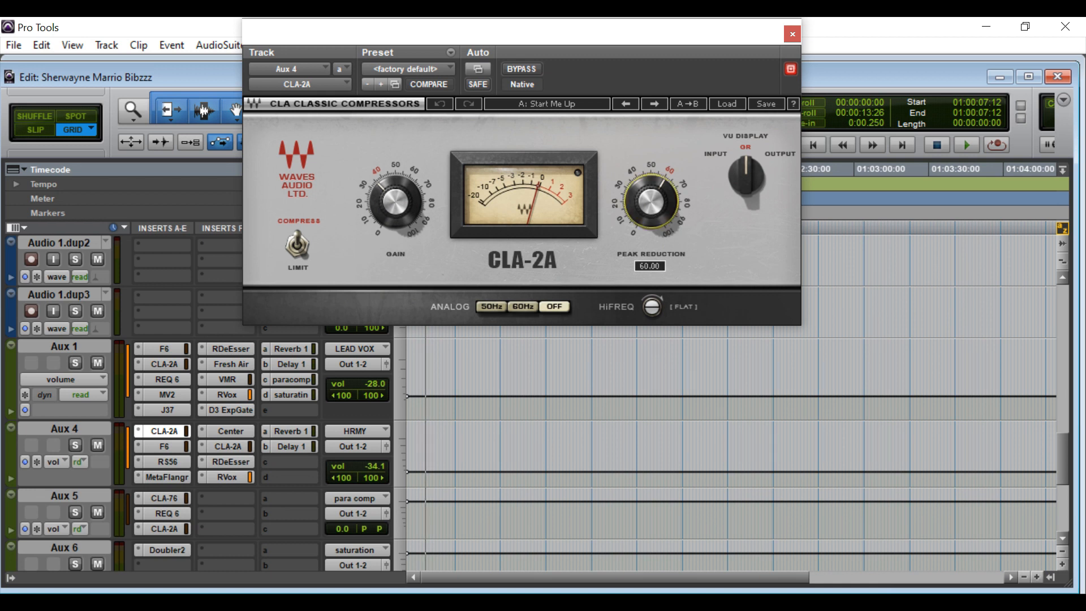
{"action": "left_click", "coordinate": [418, 200]}
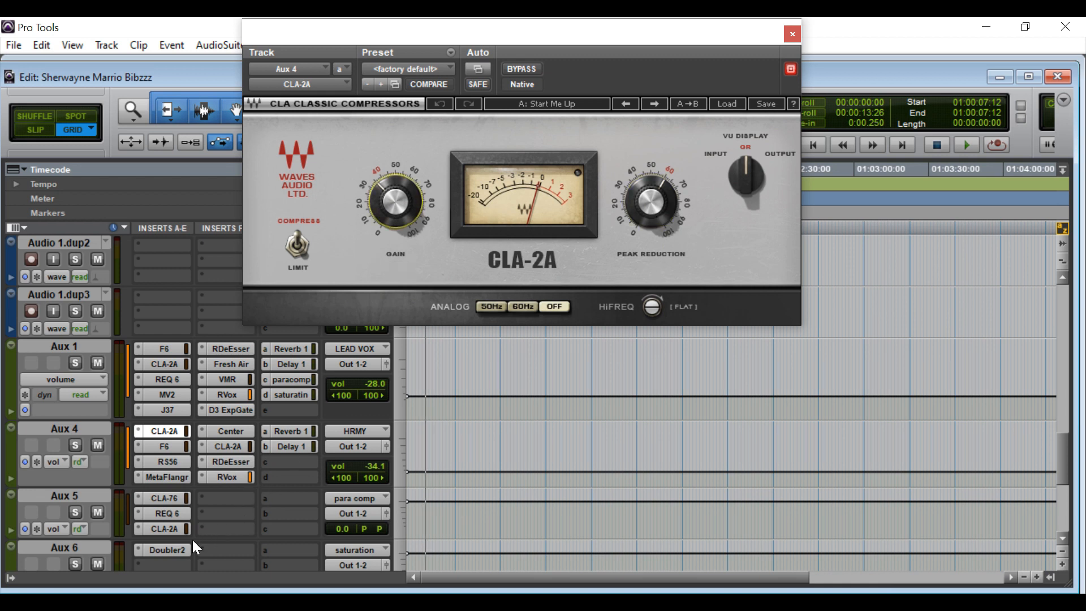
{"action": "left_click", "coordinate": [157, 447]}
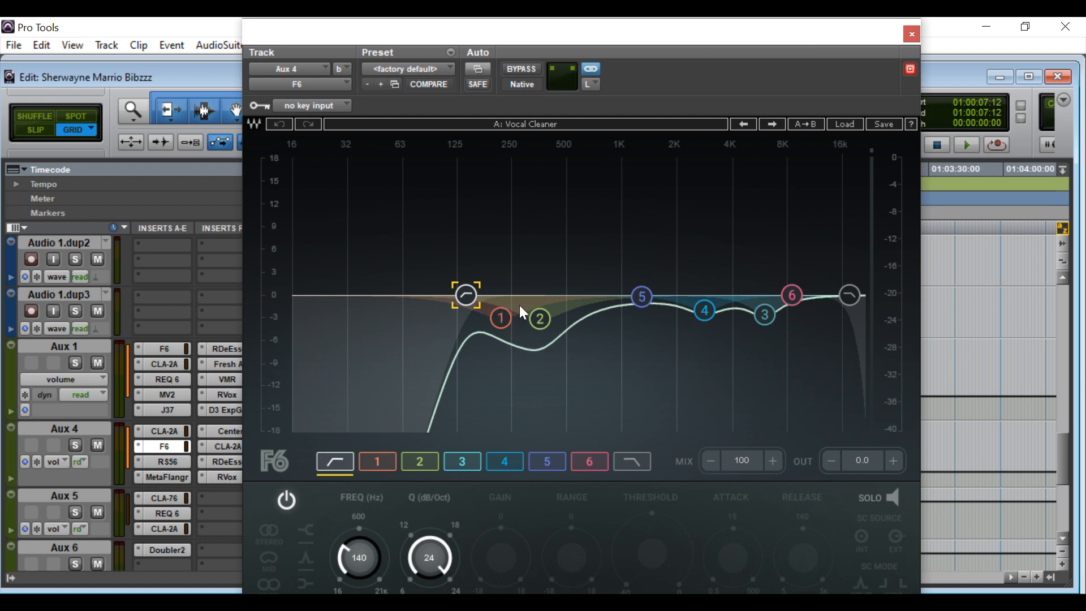
{"action": "left_click", "coordinate": [911, 34]}
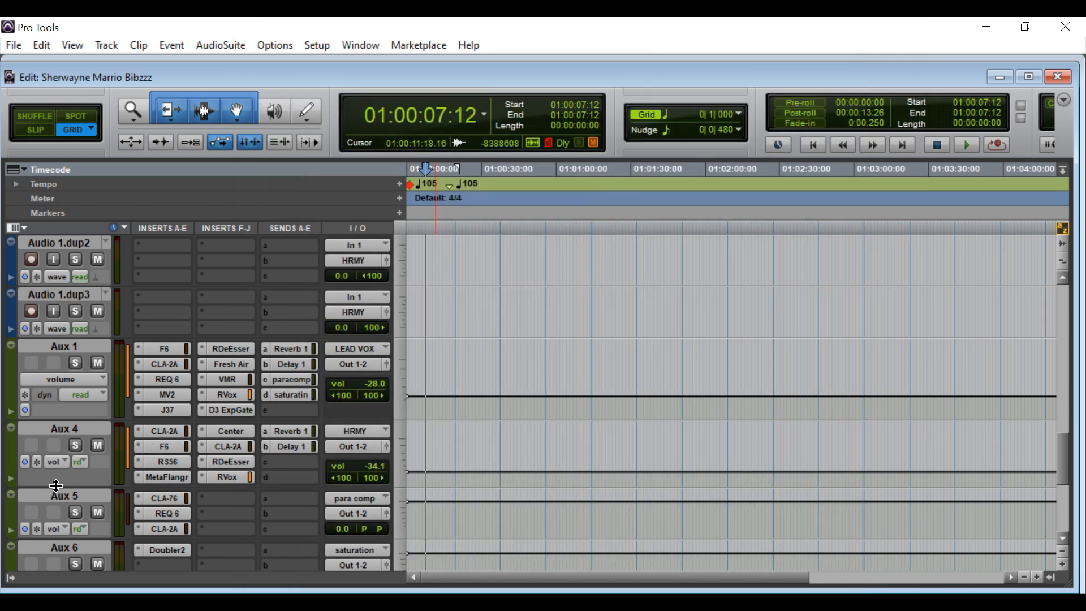
{"action": "left_click", "coordinate": [166, 462]}
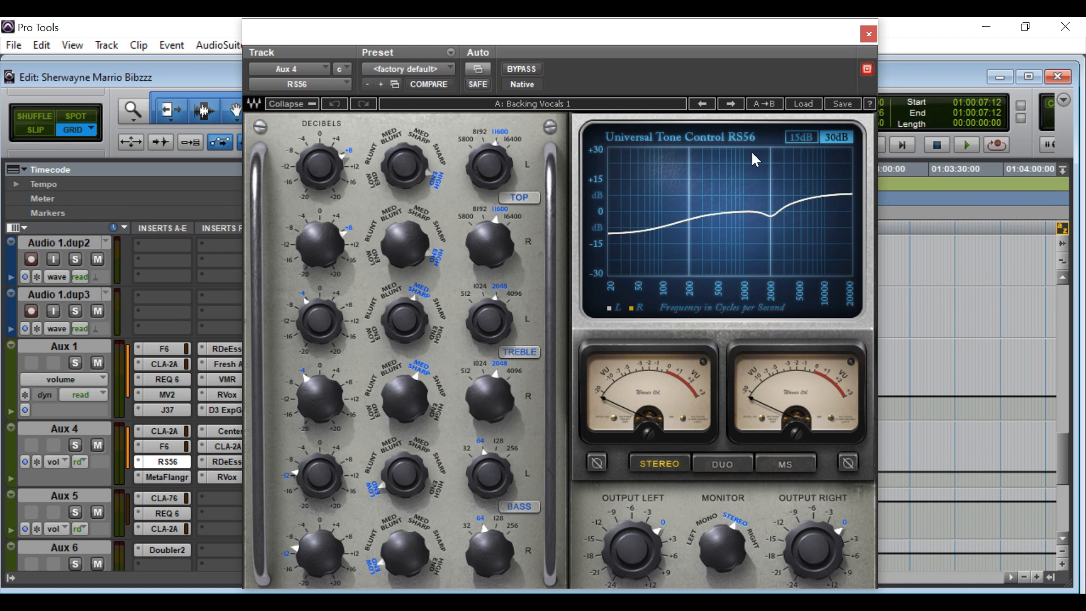
{"action": "left_click", "coordinate": [869, 34]}
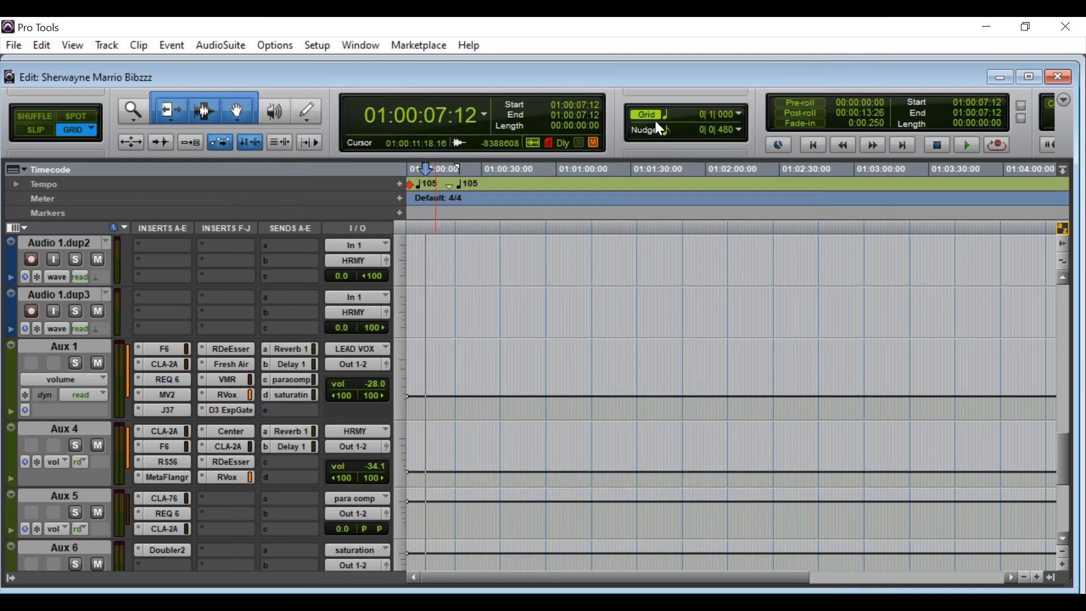
{"action": "left_click", "coordinate": [154, 476]}
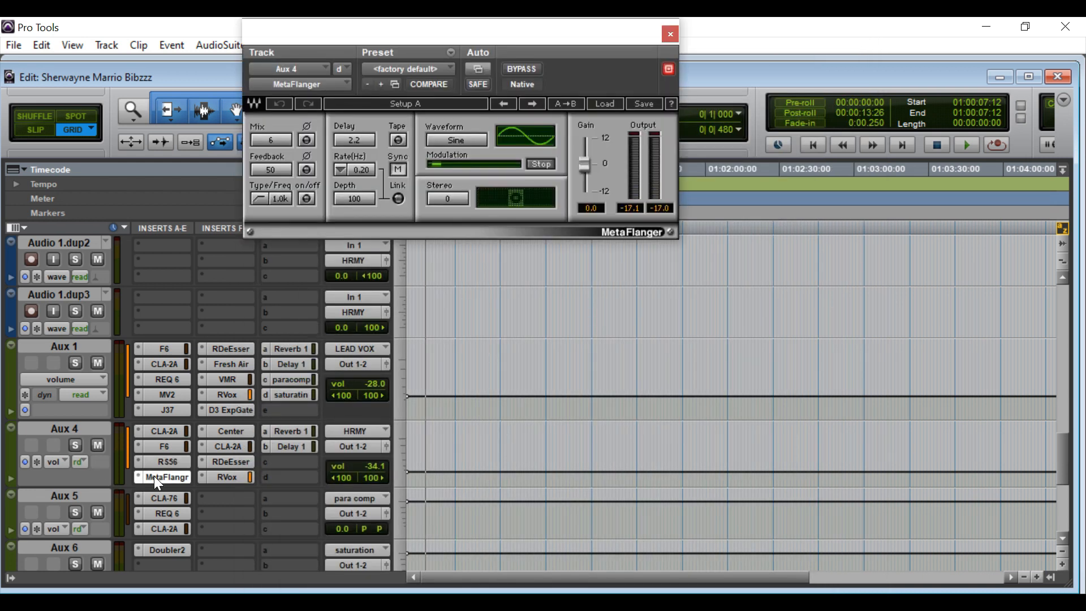
{"action": "left_click", "coordinate": [219, 433]}
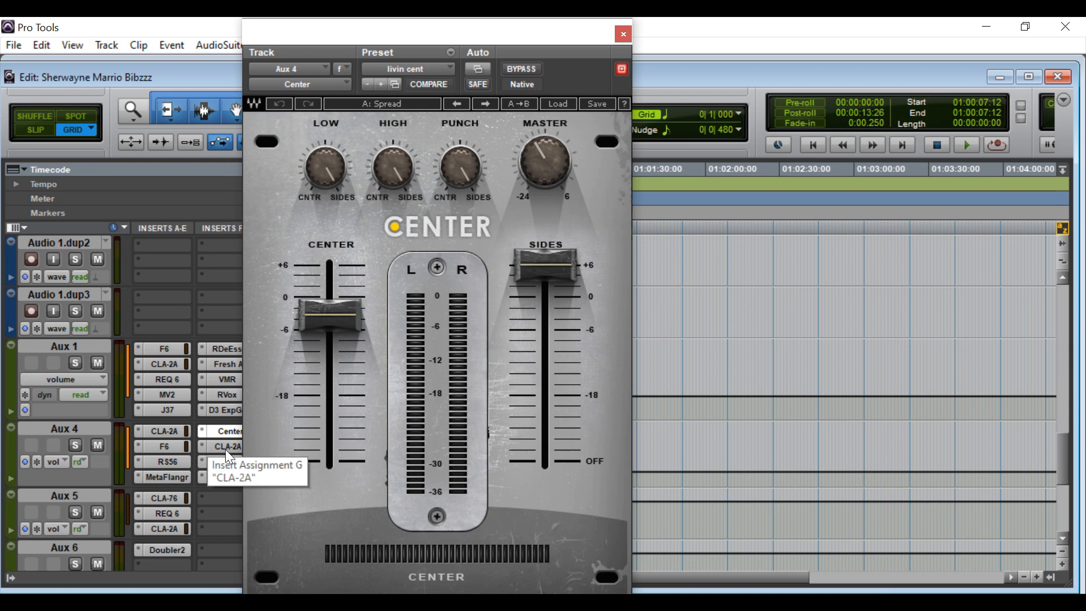
{"action": "left_click", "coordinate": [225, 449]}
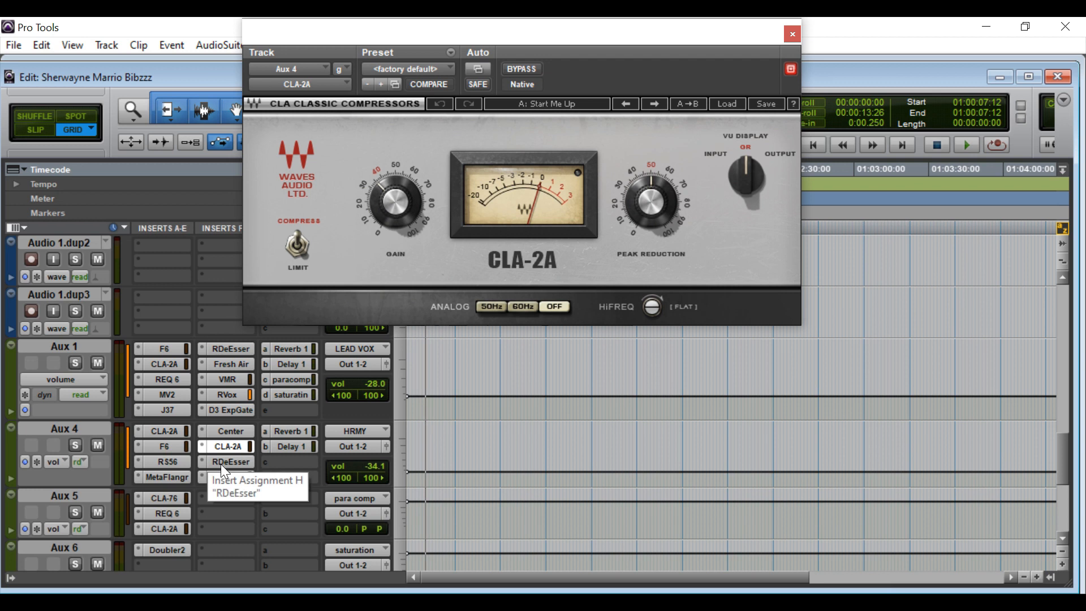
{"action": "left_click", "coordinate": [222, 463]}
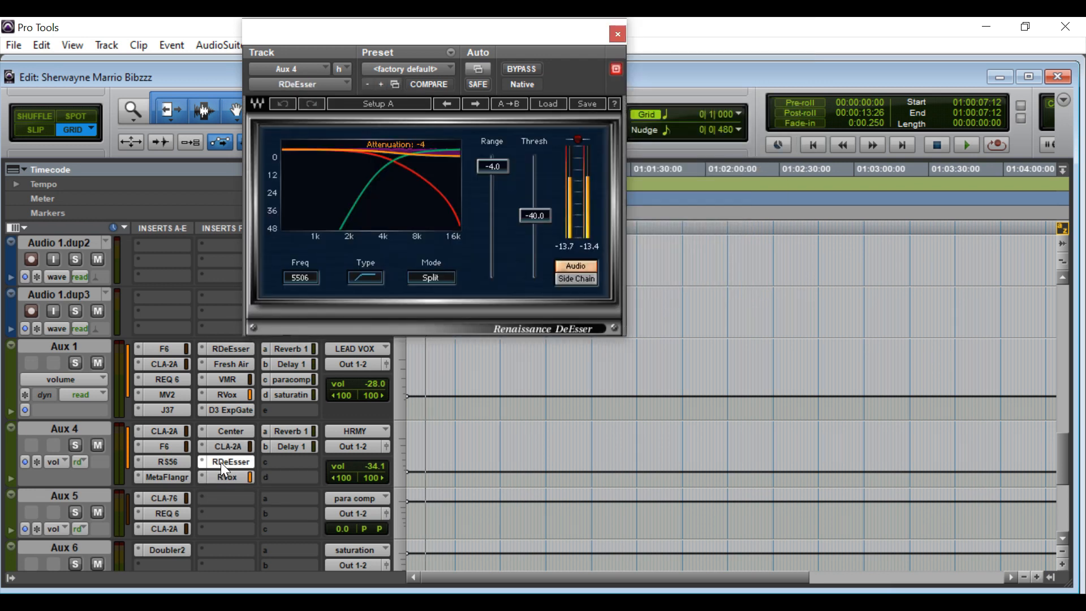
{"action": "left_click", "coordinate": [225, 478]}
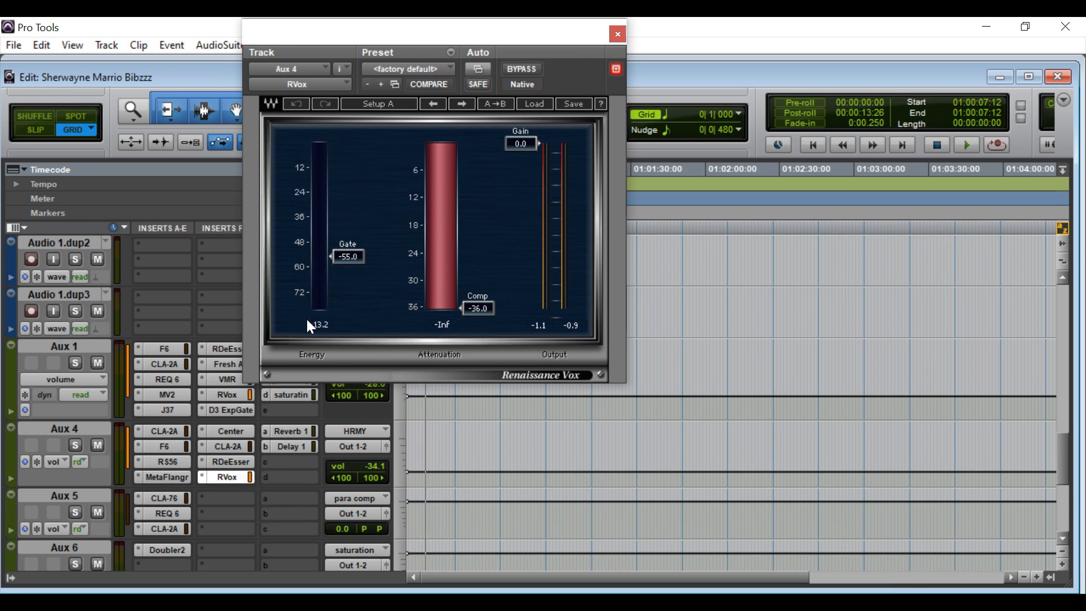
{"action": "left_click", "coordinate": [617, 35]}
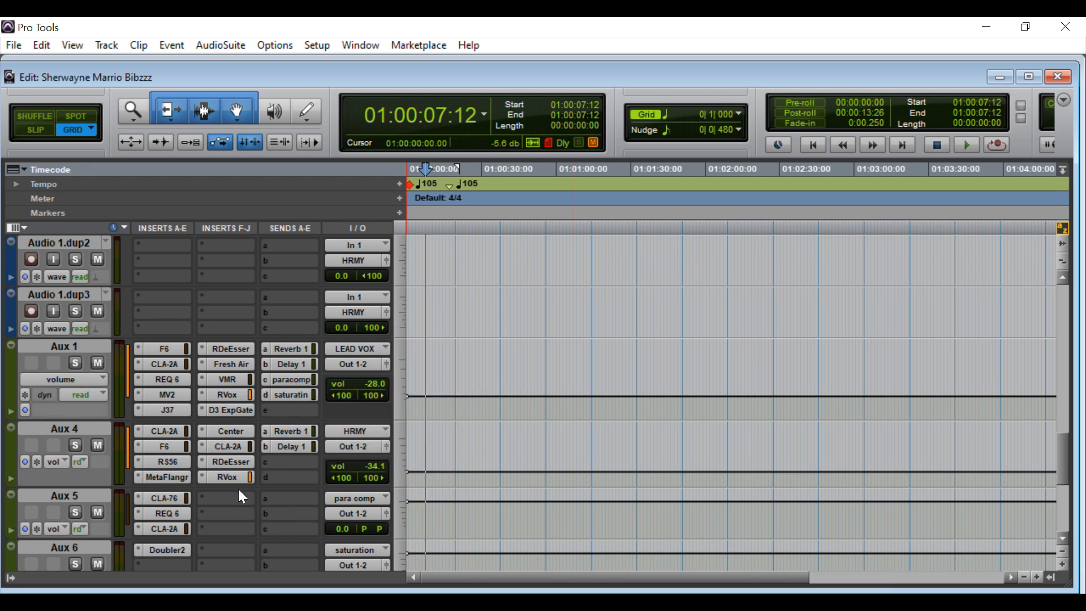
{"action": "scroll", "coordinate": [241, 495], "scroll_direction": "down", "scroll_amount": 1}
Check Aux 4's Reverb 1 and Delay 1 send levels, then close the send window.
{"action": "scroll", "coordinate": [242, 495], "scroll_direction": "down", "scroll_amount": 1}
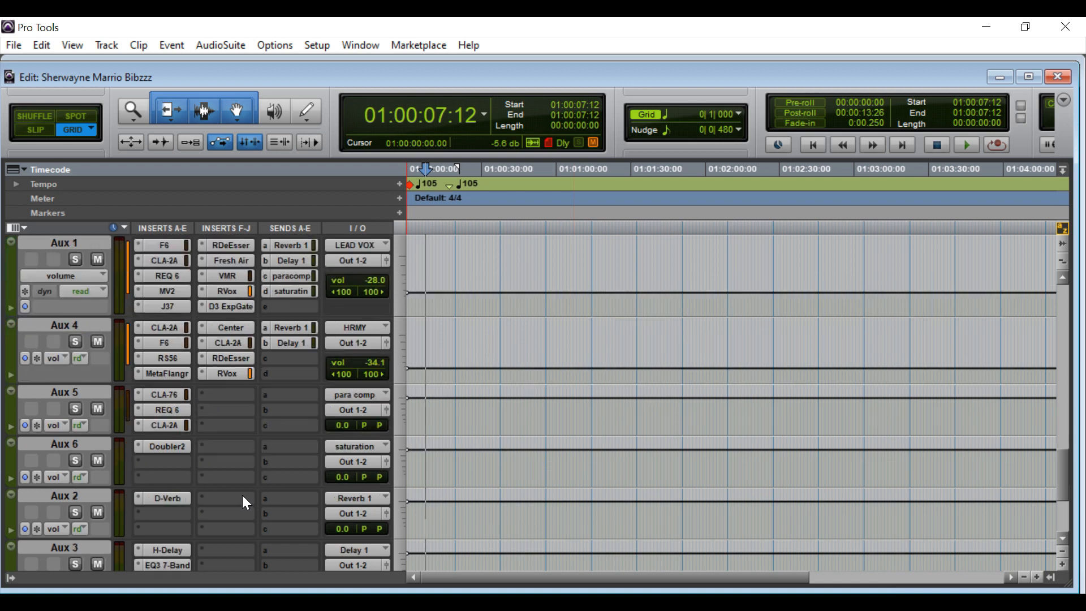
{"action": "left_click", "coordinate": [283, 330]}
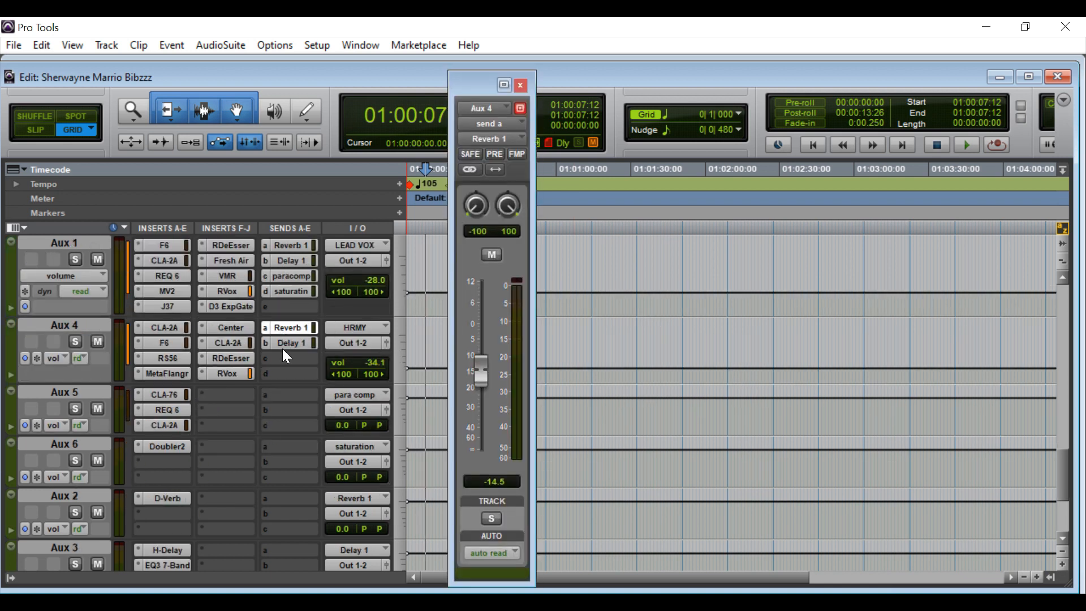
{"action": "left_click", "coordinate": [287, 346]}
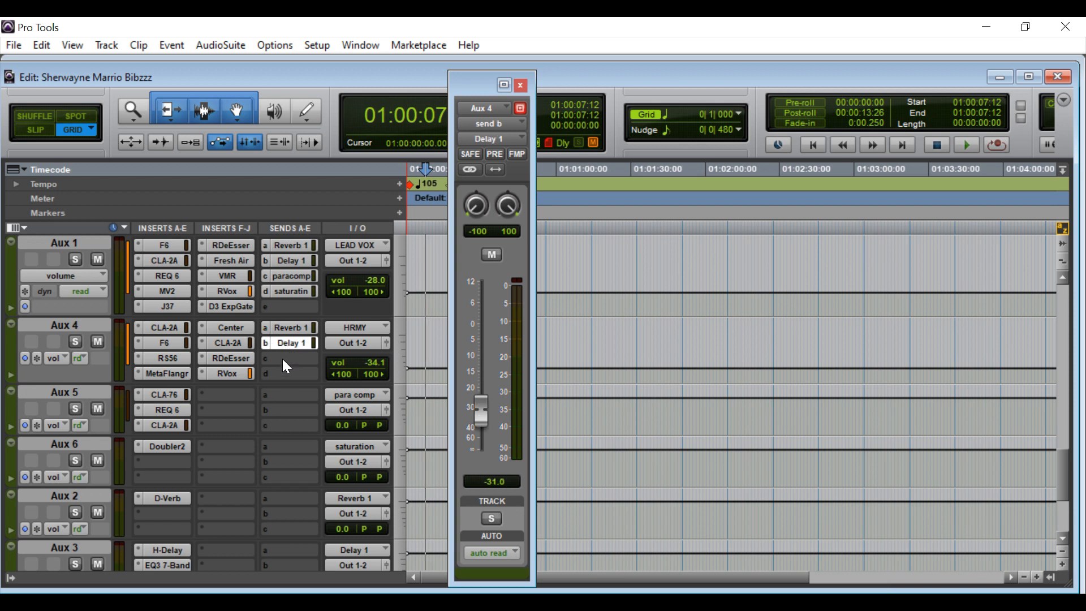
{"action": "left_click", "coordinate": [521, 85]}
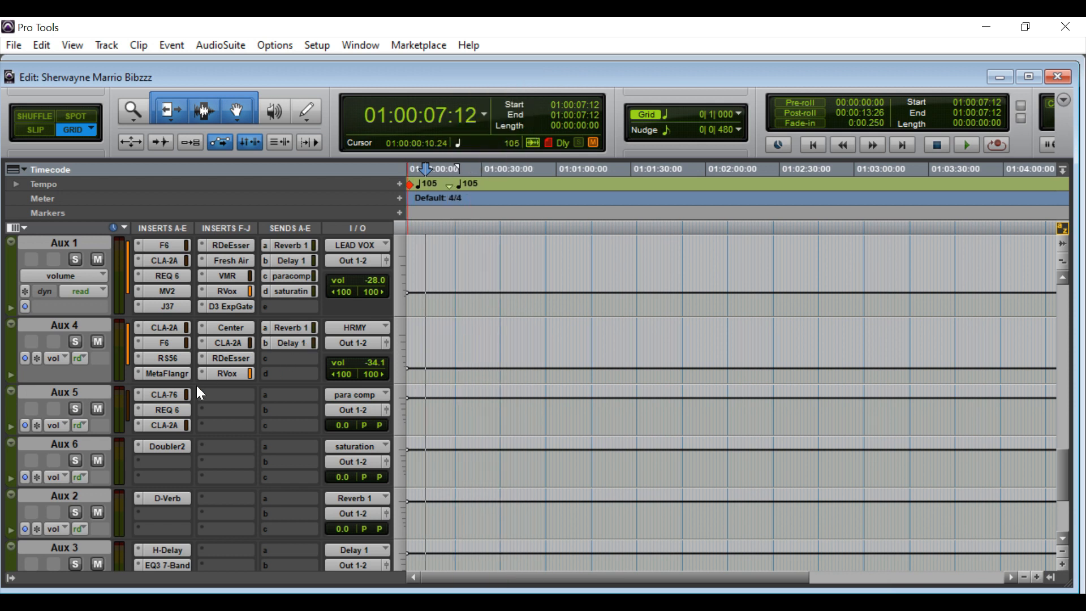
Move down to Master 1 and open its H-EQ plug-in.
{"action": "scroll", "coordinate": [196, 390], "scroll_direction": "down", "scroll_amount": 3}
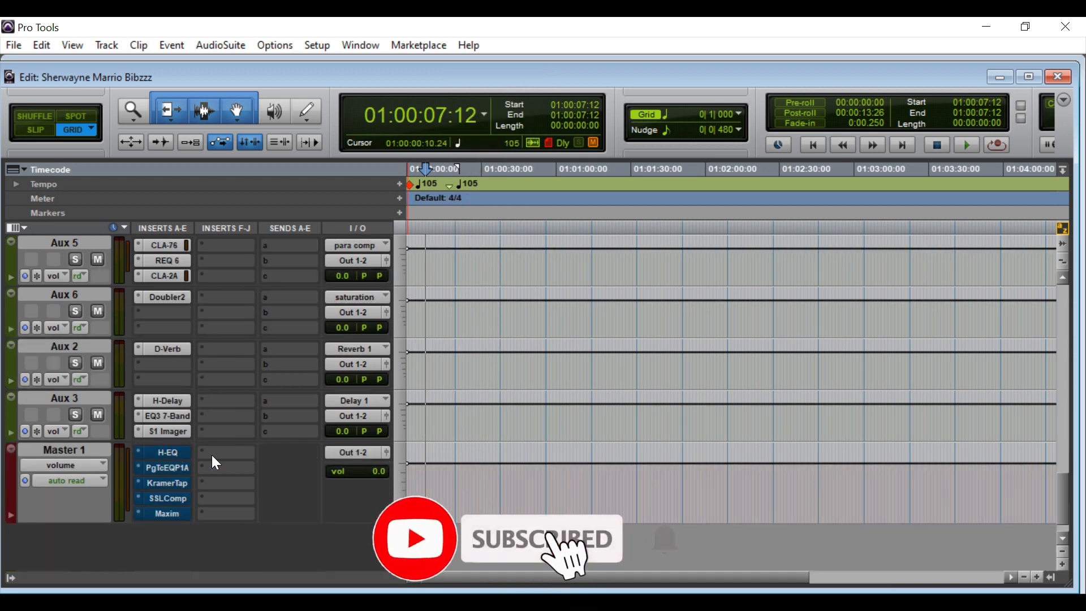
{"action": "scroll", "coordinate": [212, 450], "scroll_direction": "up", "scroll_amount": 10}
{"action": "scroll", "coordinate": [215, 439], "scroll_direction": "up", "scroll_amount": 5}
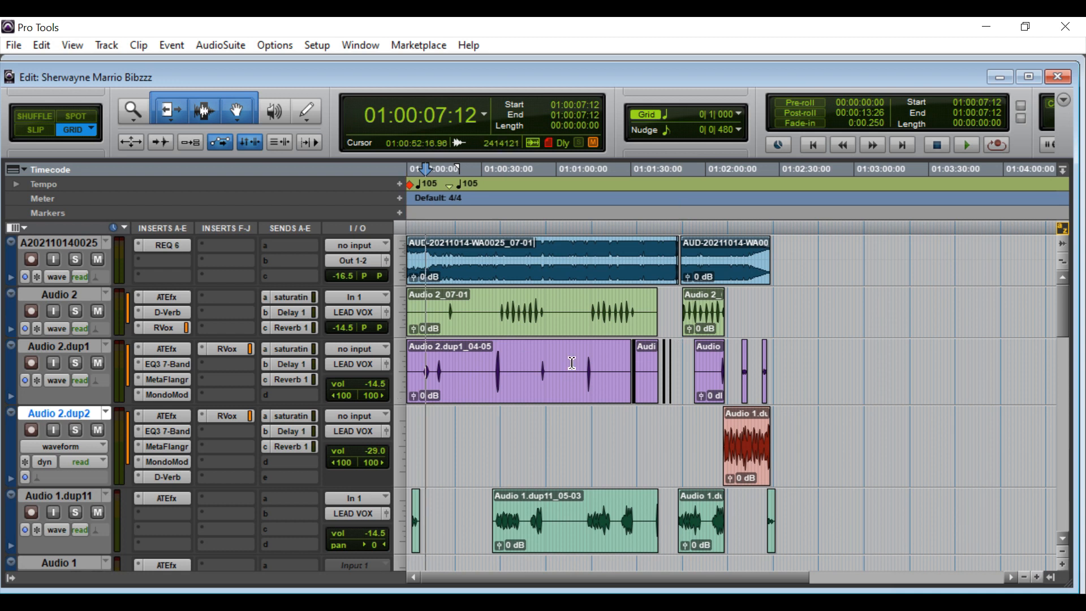
{"action": "scroll", "coordinate": [172, 396], "scroll_direction": "down", "scroll_amount": 15}
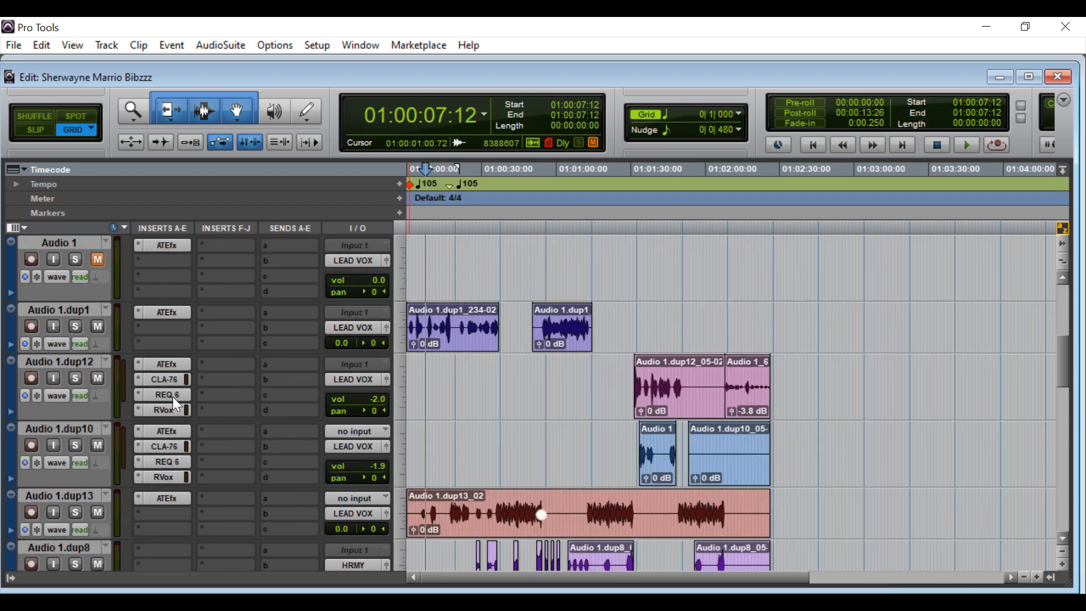
{"action": "scroll", "coordinate": [170, 465], "scroll_direction": "down", "scroll_amount": 5}
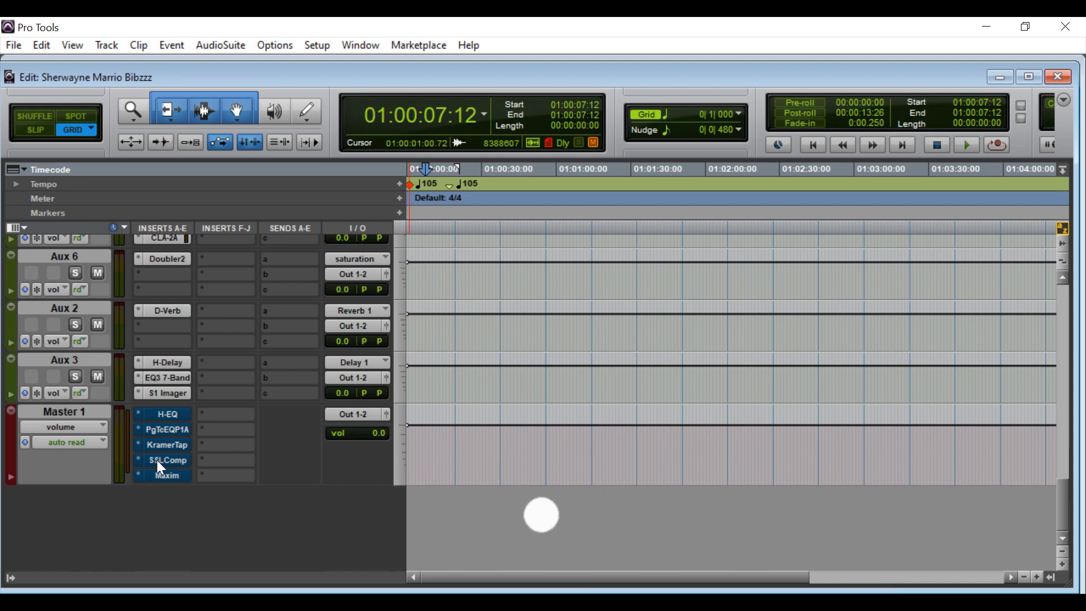
{"action": "left_click", "coordinate": [158, 414]}
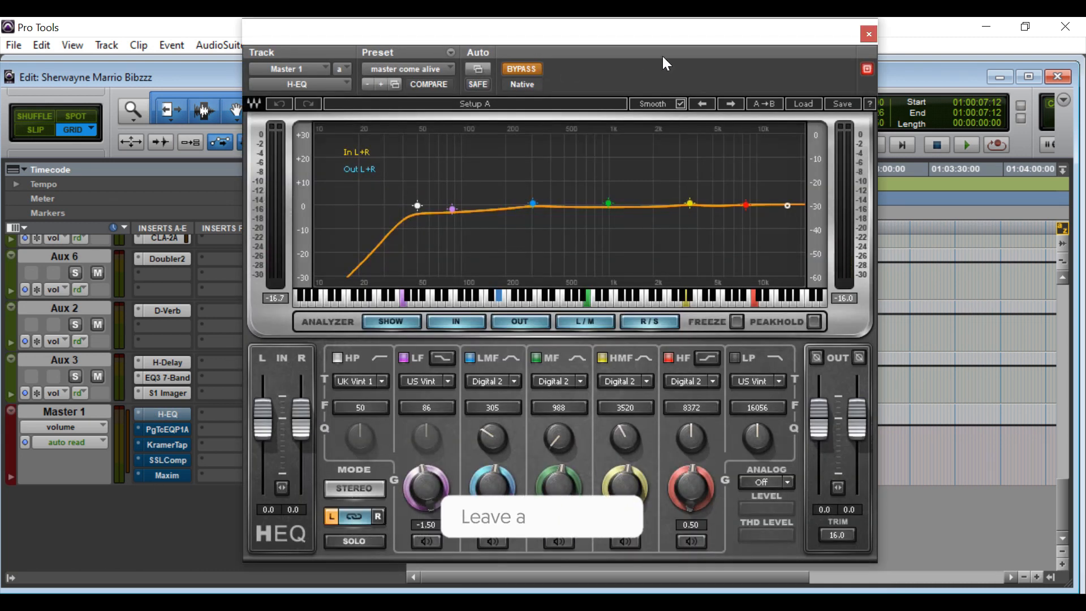
Take the Master 1 H-EQ out of bypass and close the promo poster image.
{"action": "left_click", "coordinate": [532, 68]}
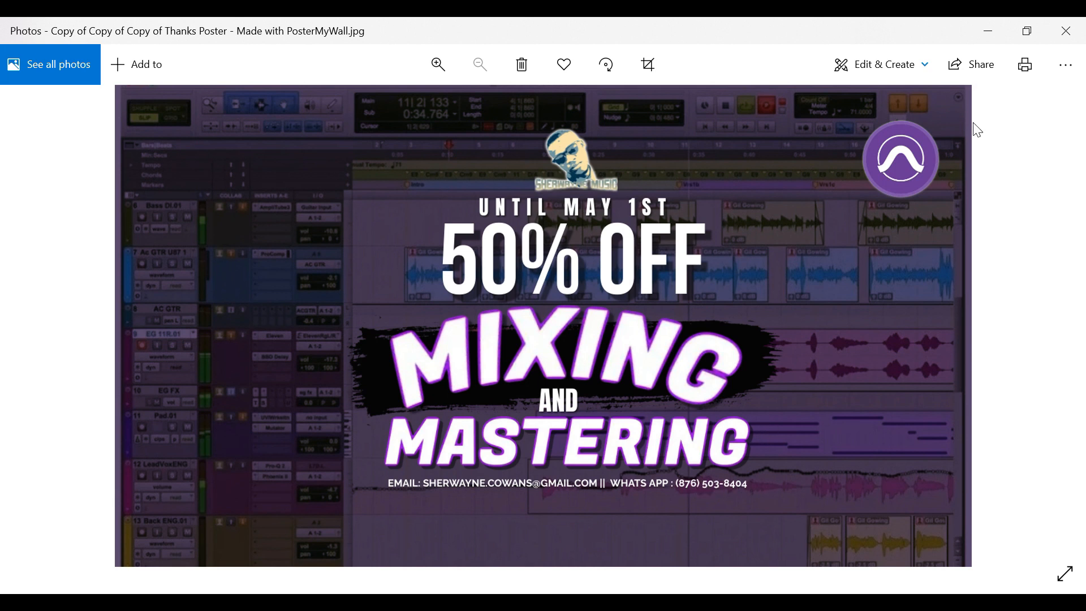
{"action": "left_click", "coordinate": [1054, 33]}
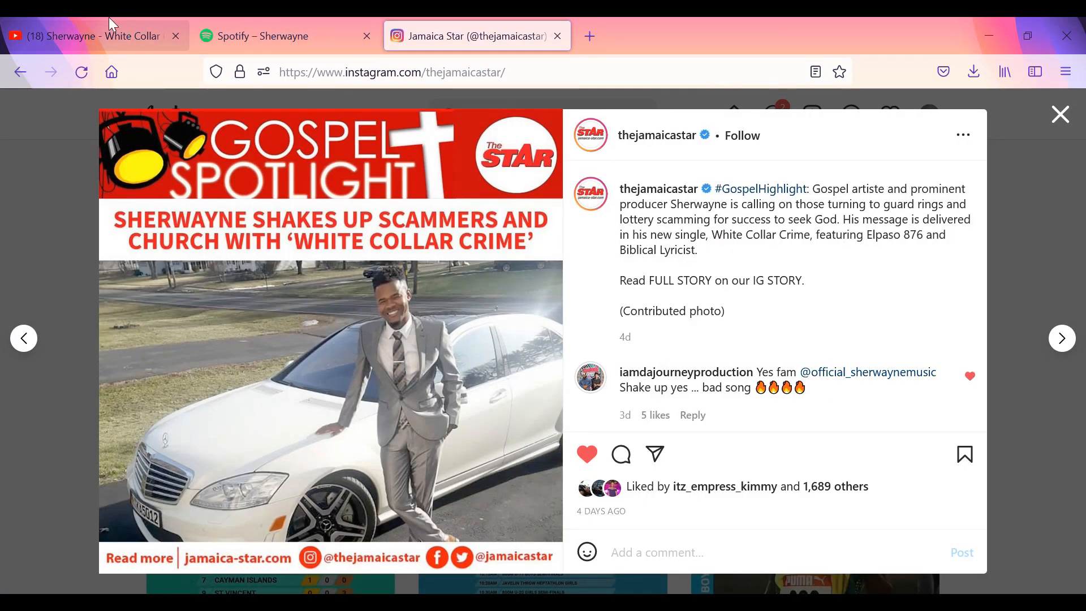
Go to your own YouTube channel, pause the trailer, and browse the VIDEOS list of uploads.
{"action": "left_click", "coordinate": [111, 22]}
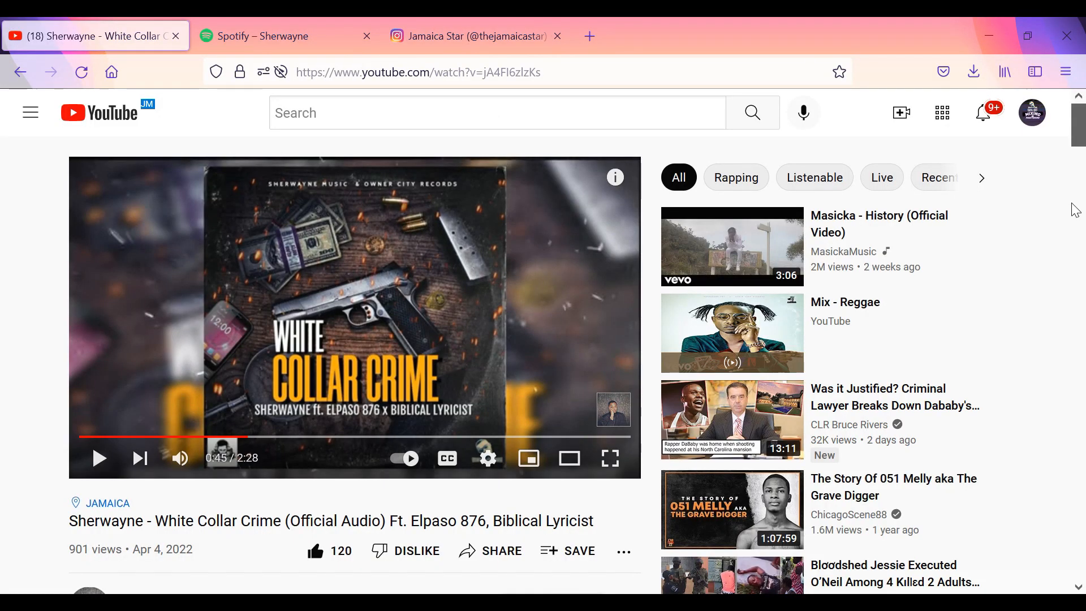
{"action": "left_click", "coordinate": [1023, 121]}
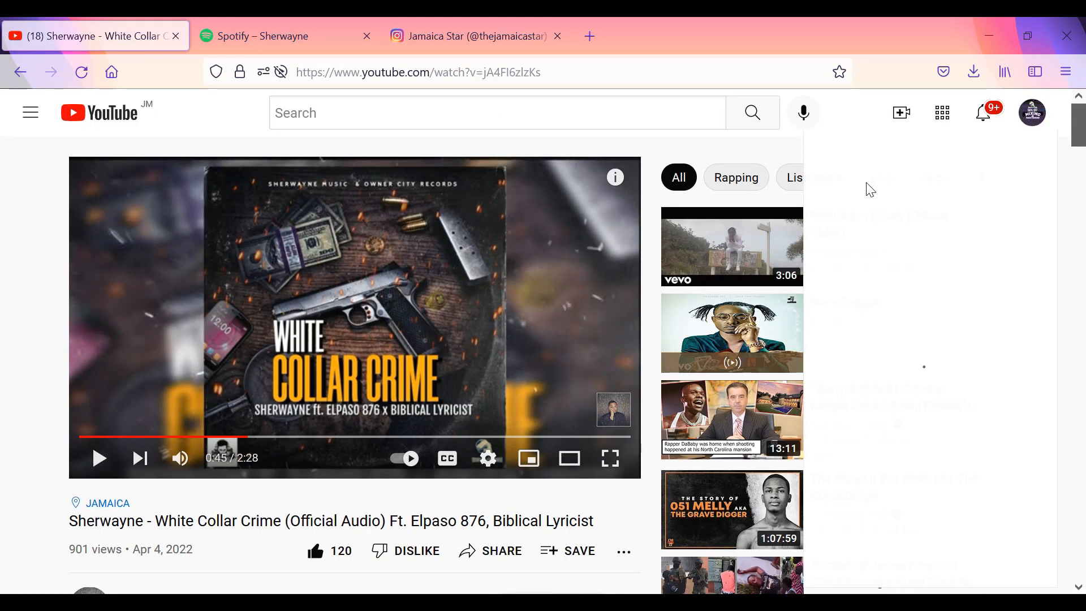
{"action": "left_click", "coordinate": [851, 193]}
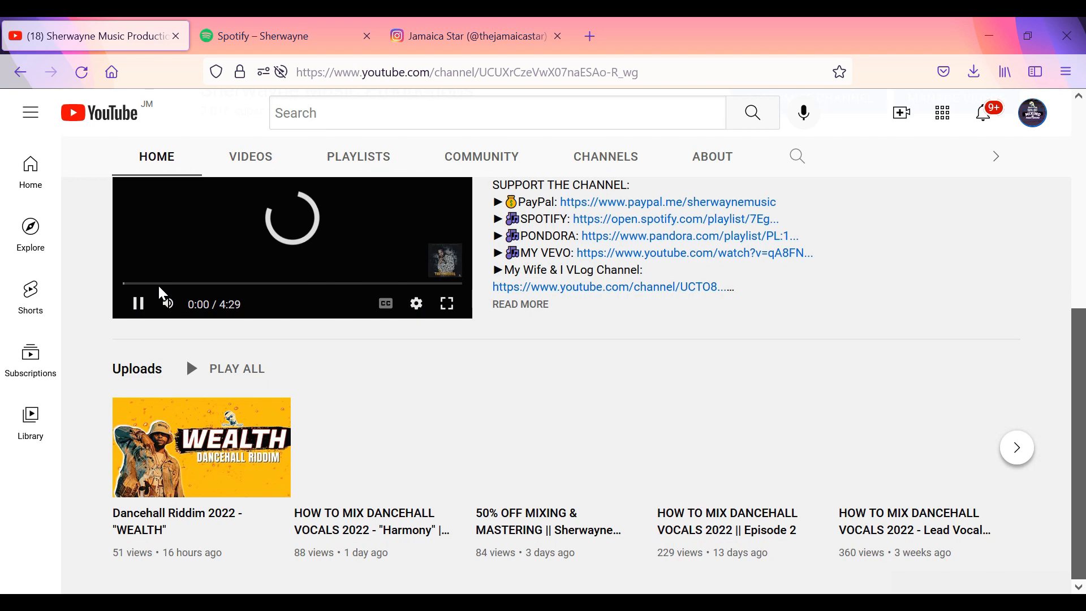
{"action": "left_click", "coordinate": [136, 313]}
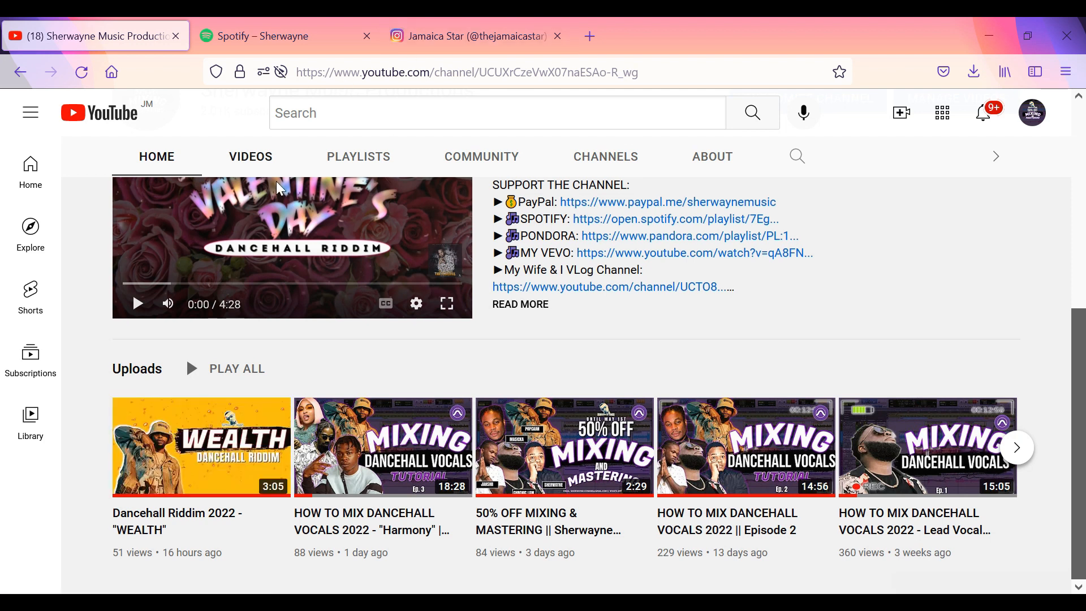
{"action": "left_click", "coordinate": [266, 160]}
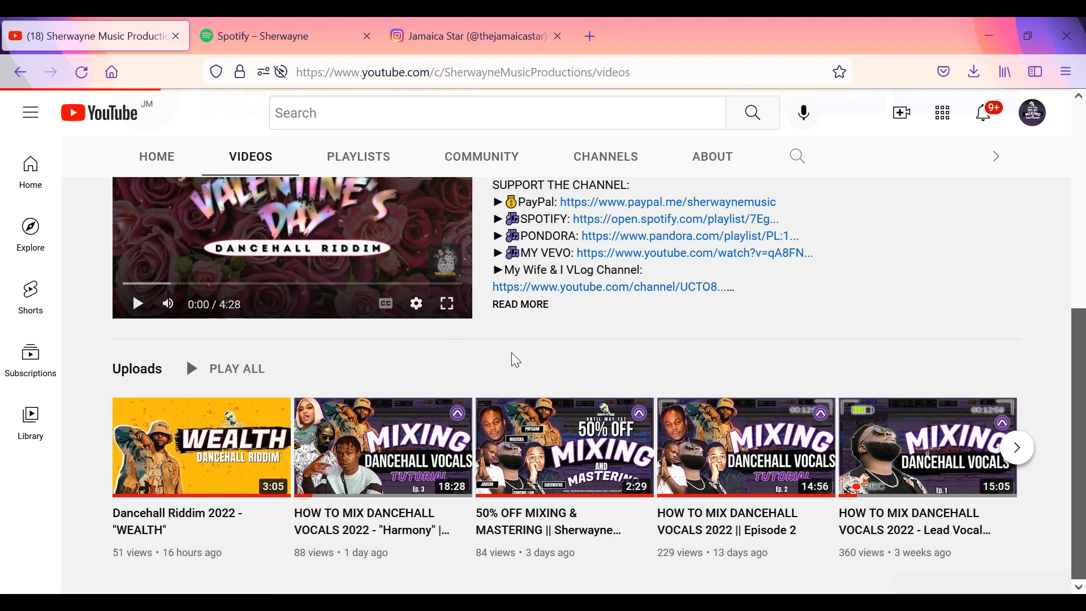
{"action": "scroll", "coordinate": [511, 358], "scroll_direction": "down", "scroll_amount": 4}
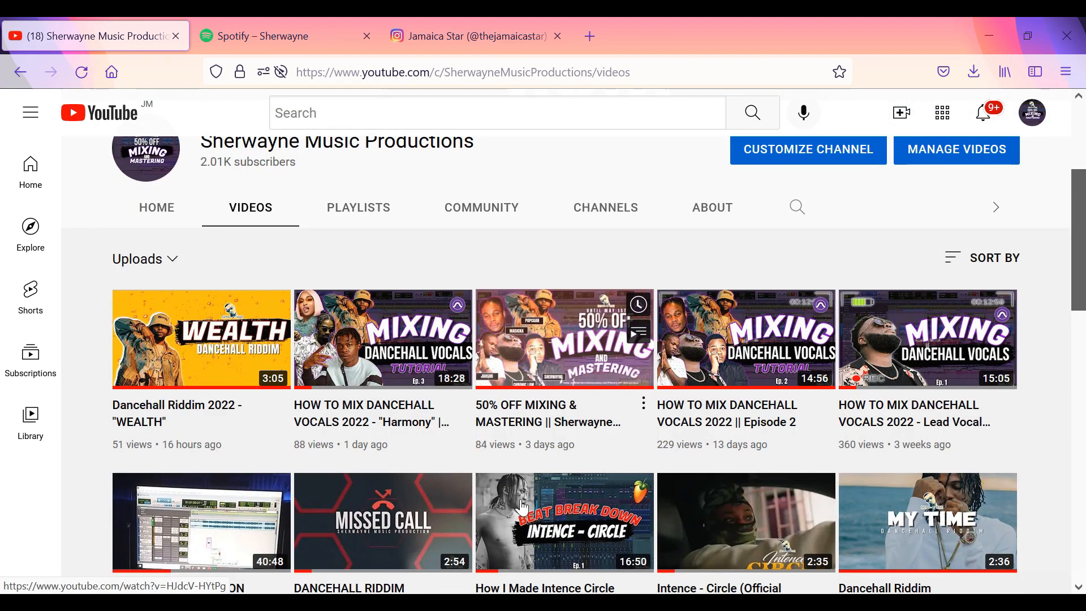
{"action": "scroll", "coordinate": [522, 508], "scroll_direction": "down", "scroll_amount": 2}
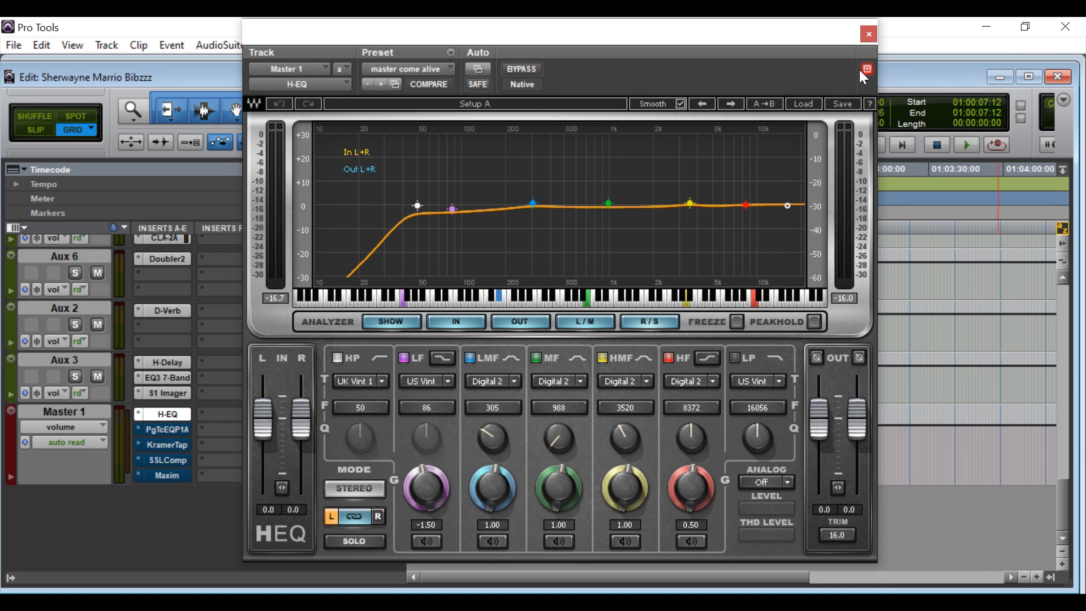
Close H-EQ, then take the PuigTec EQP1A and Kramer Master Tape out of bypass.
{"action": "left_click", "coordinate": [870, 36]}
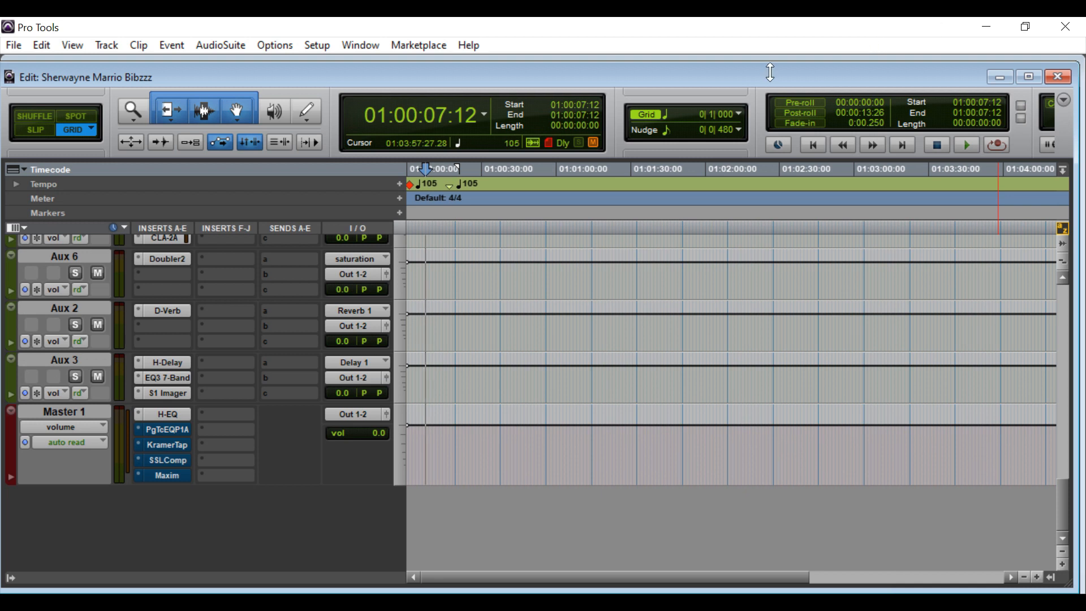
{"action": "left_click", "coordinate": [167, 430]}
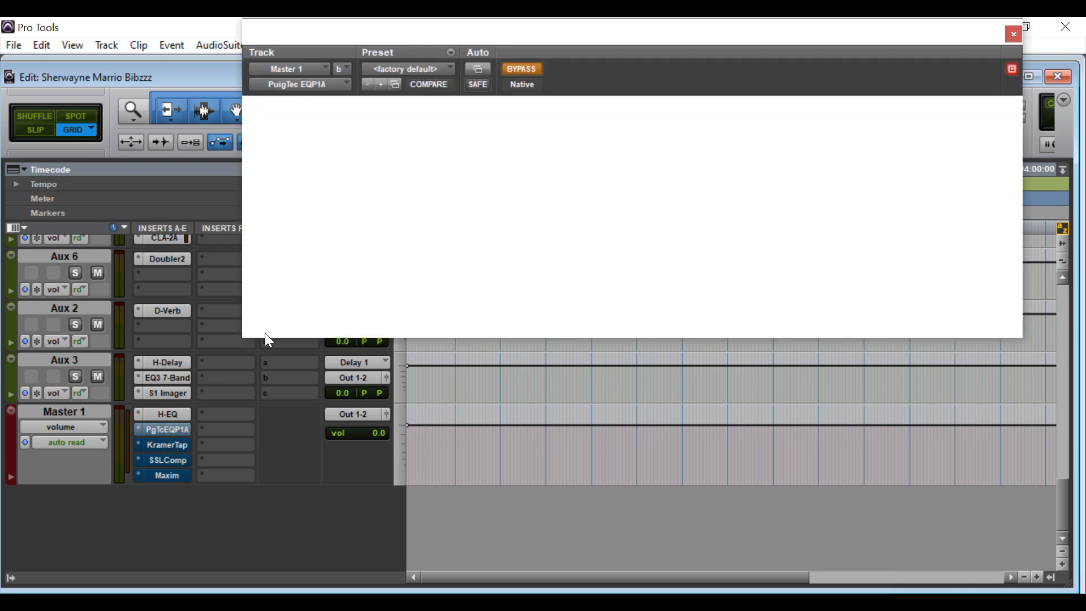
{"action": "left_click", "coordinate": [521, 69]}
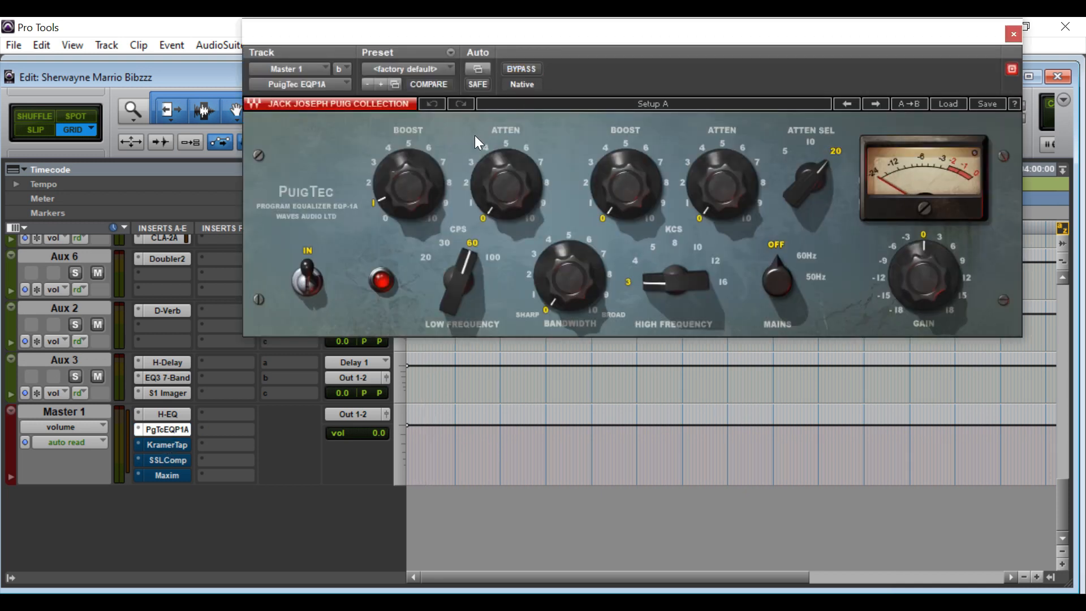
{"action": "left_click", "coordinate": [174, 443]}
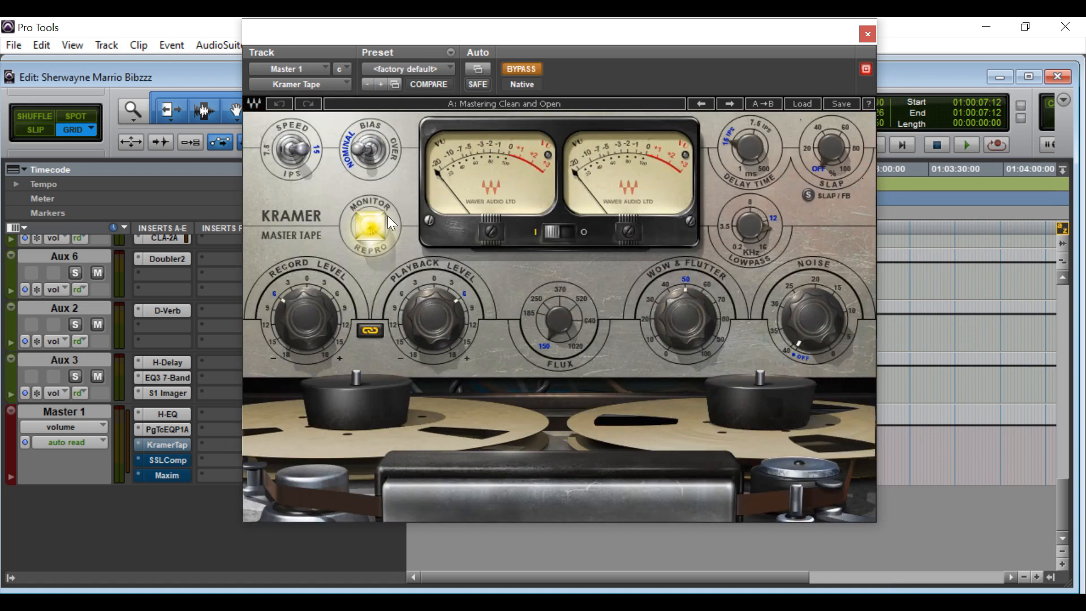
{"action": "left_click", "coordinate": [515, 69]}
{"action": "left_click", "coordinate": [867, 35]}
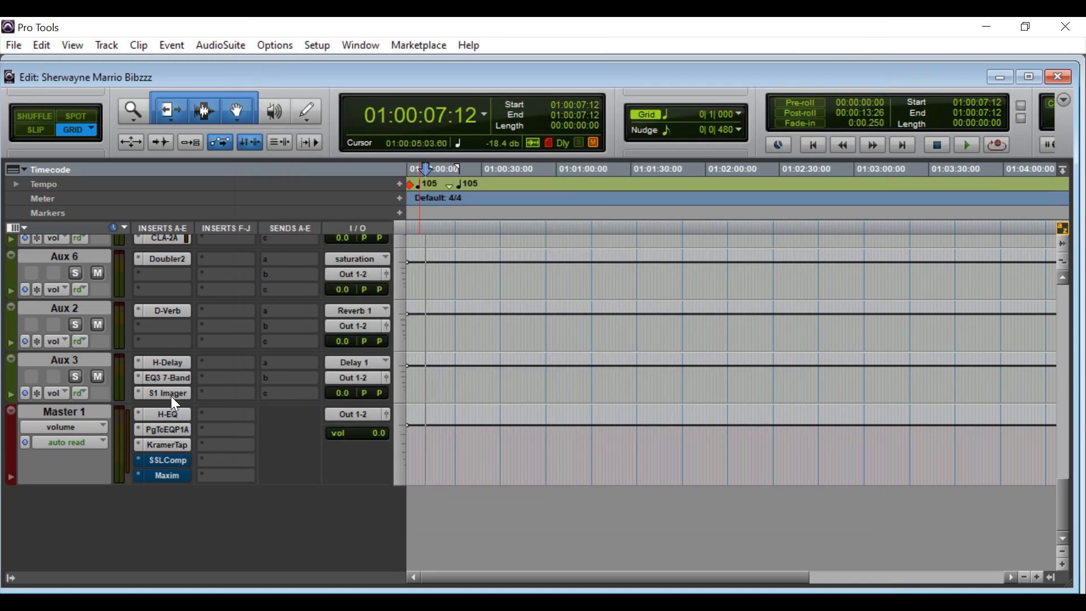
Take the SSLComp and Maxim limiter out of bypass and close the Maxim window.
{"action": "left_click", "coordinate": [148, 460]}
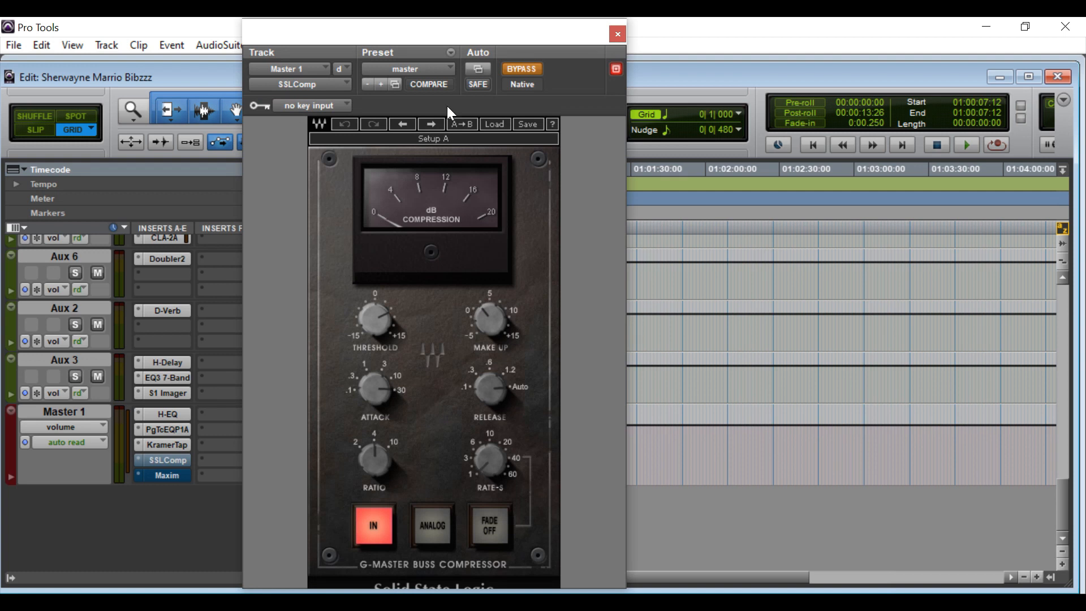
{"action": "left_click", "coordinate": [512, 70]}
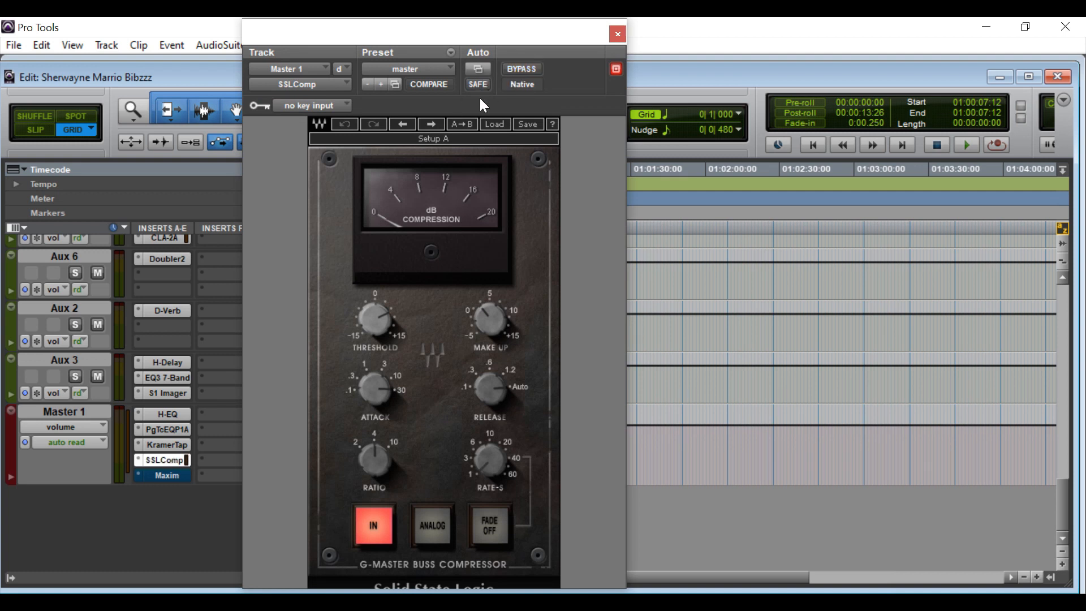
{"action": "left_click", "coordinate": [133, 471]}
{"action": "left_click", "coordinate": [109, 514]}
{"action": "left_click", "coordinate": [168, 478]}
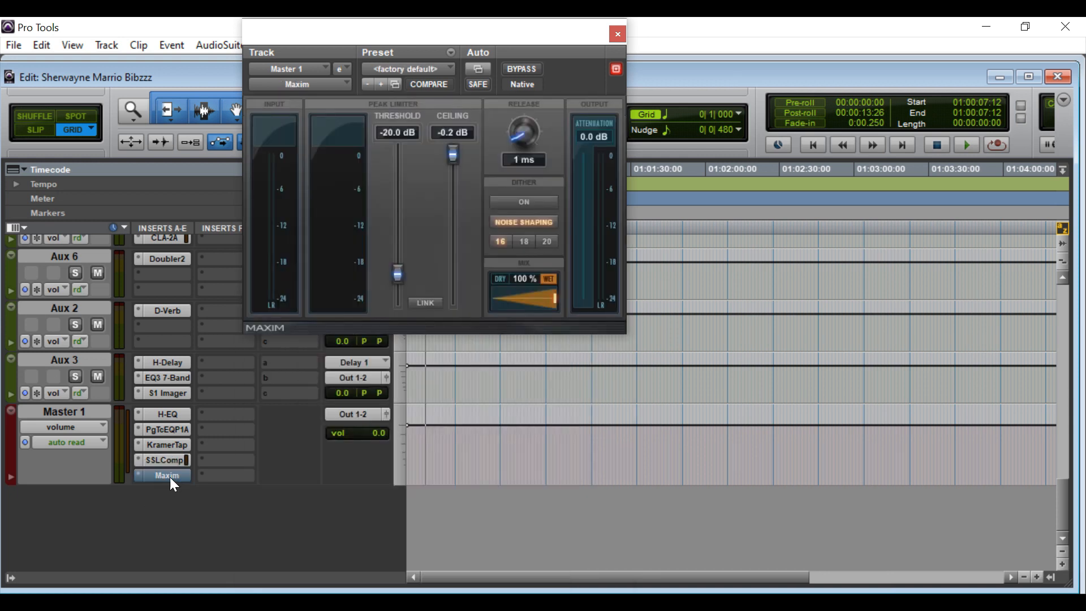
{"action": "left_click", "coordinate": [511, 67]}
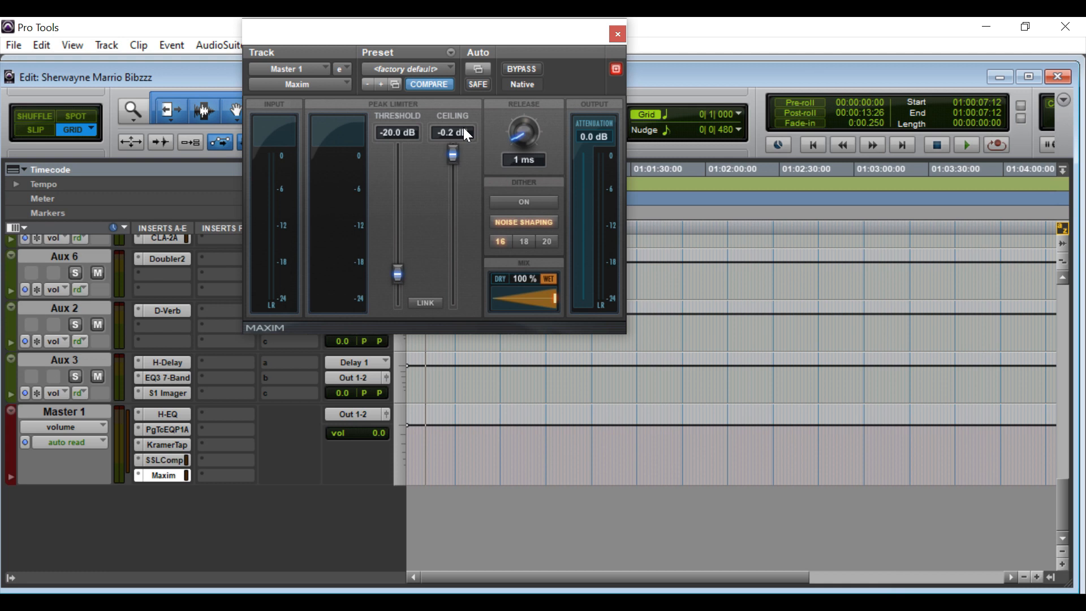
{"action": "mouse_move", "coordinate": [465, 130]}
{"action": "left_click", "coordinate": [618, 34]}
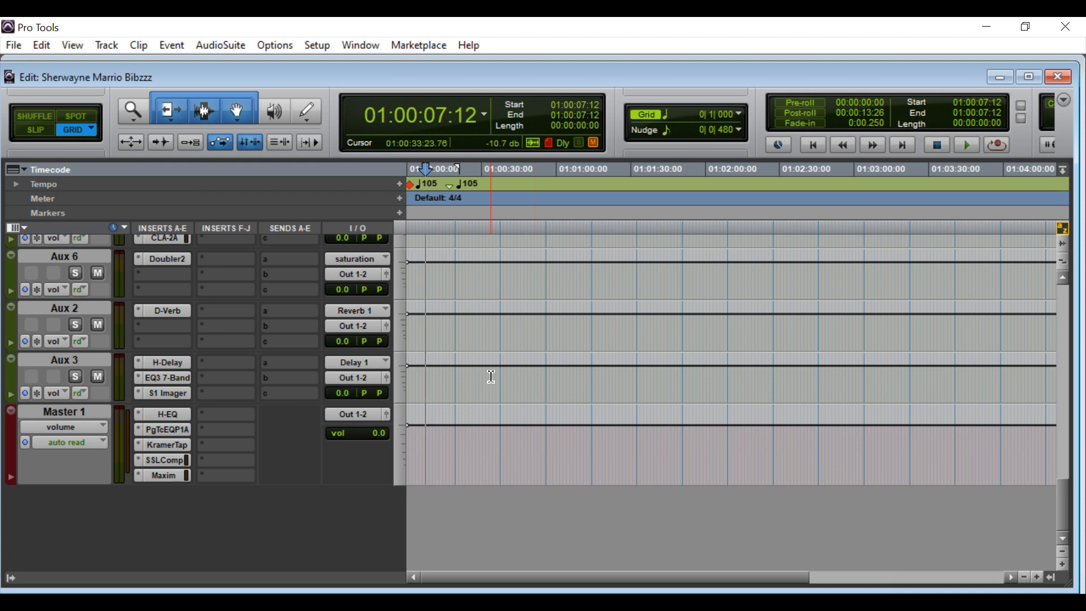
Play the vocal mix from 01:00:05:21, then stop with the playhead back at 01:00:05:21.
{"action": "scroll", "coordinate": [491, 376], "scroll_direction": "up", "scroll_amount": 10}
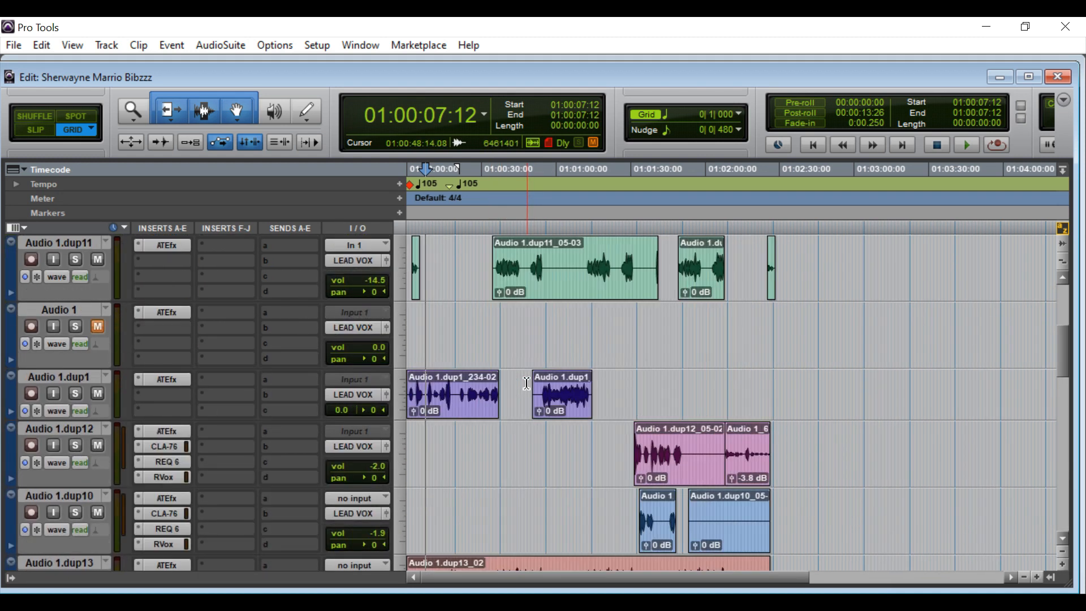
{"action": "scroll", "coordinate": [526, 382], "scroll_direction": "up", "scroll_amount": 5}
{"action": "key", "text": "space"}
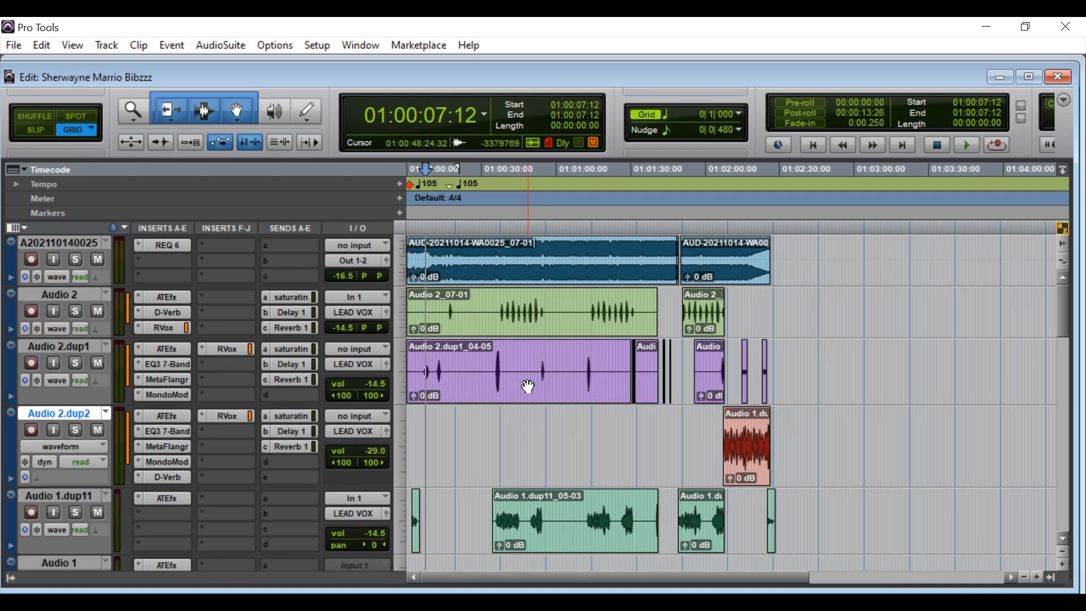
{"action": "left_click", "coordinate": [422, 169]}
{"action": "key", "text": "space"}
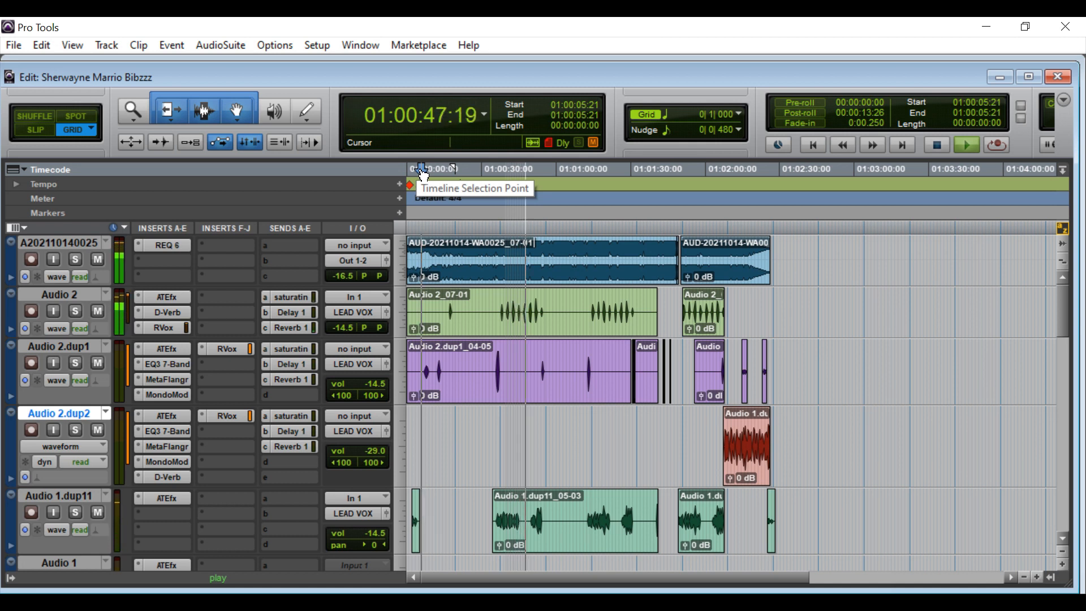
{"action": "key", "text": "space"}
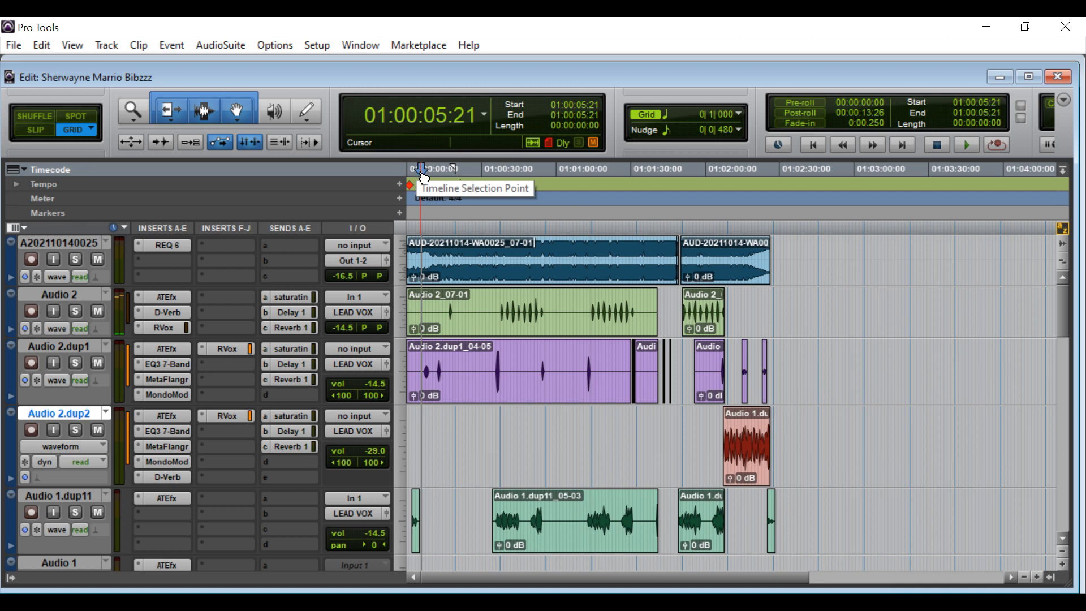